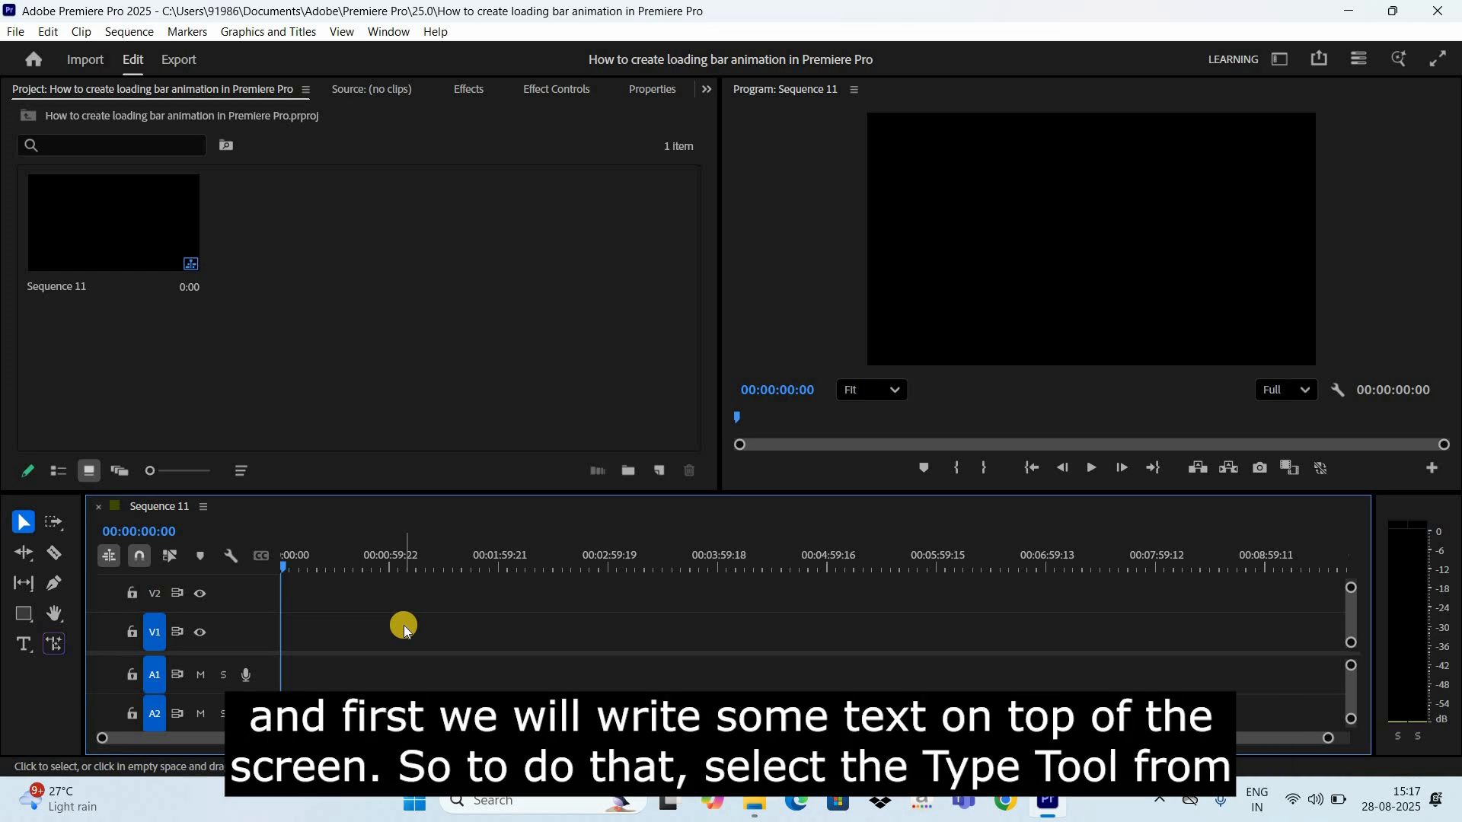
Create a text layer in the program view containing a row of about twenty capital I letters
click(23, 644)
click(951, 268)
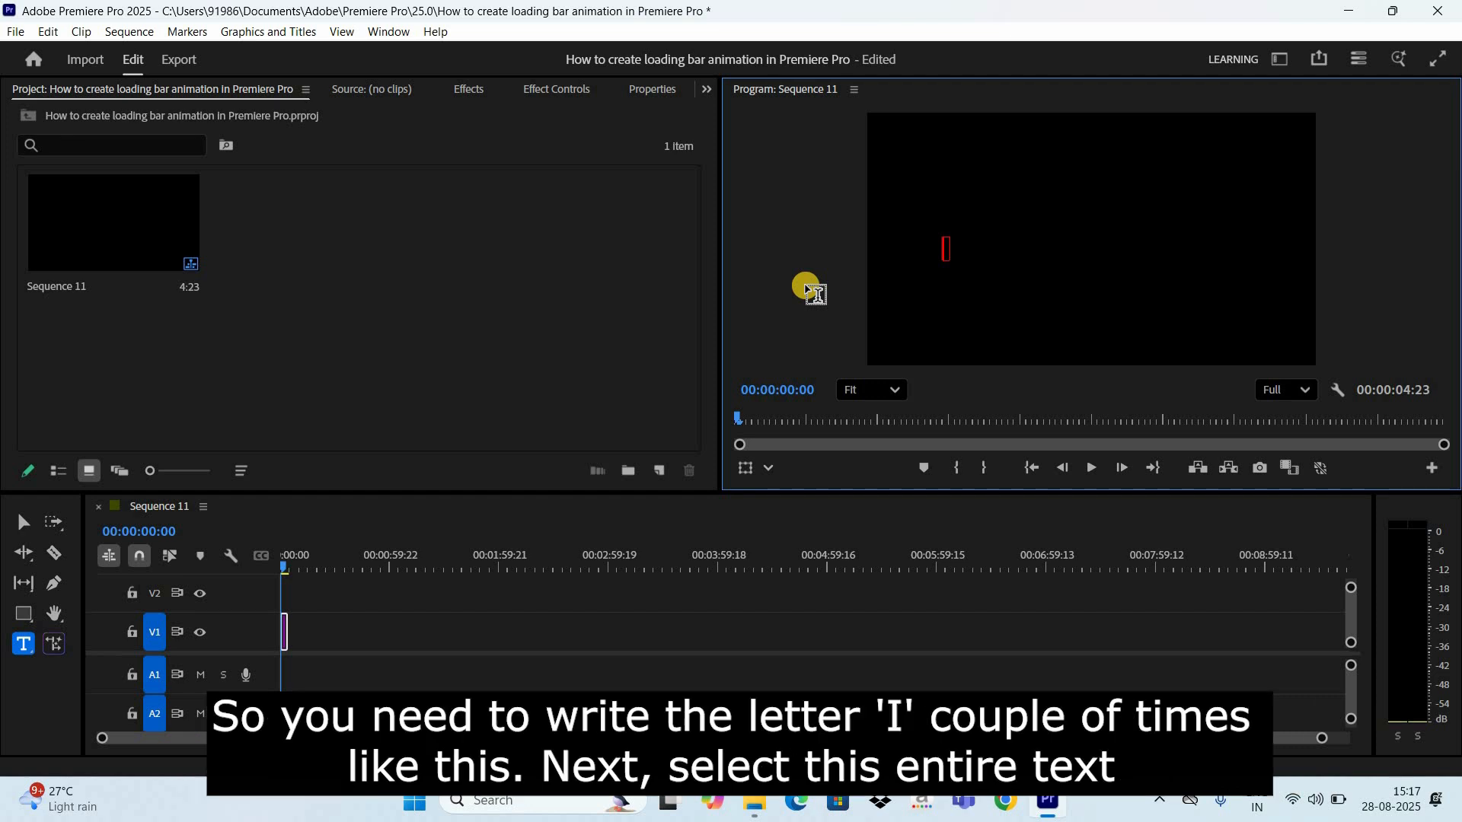
key(Caps_Lock)
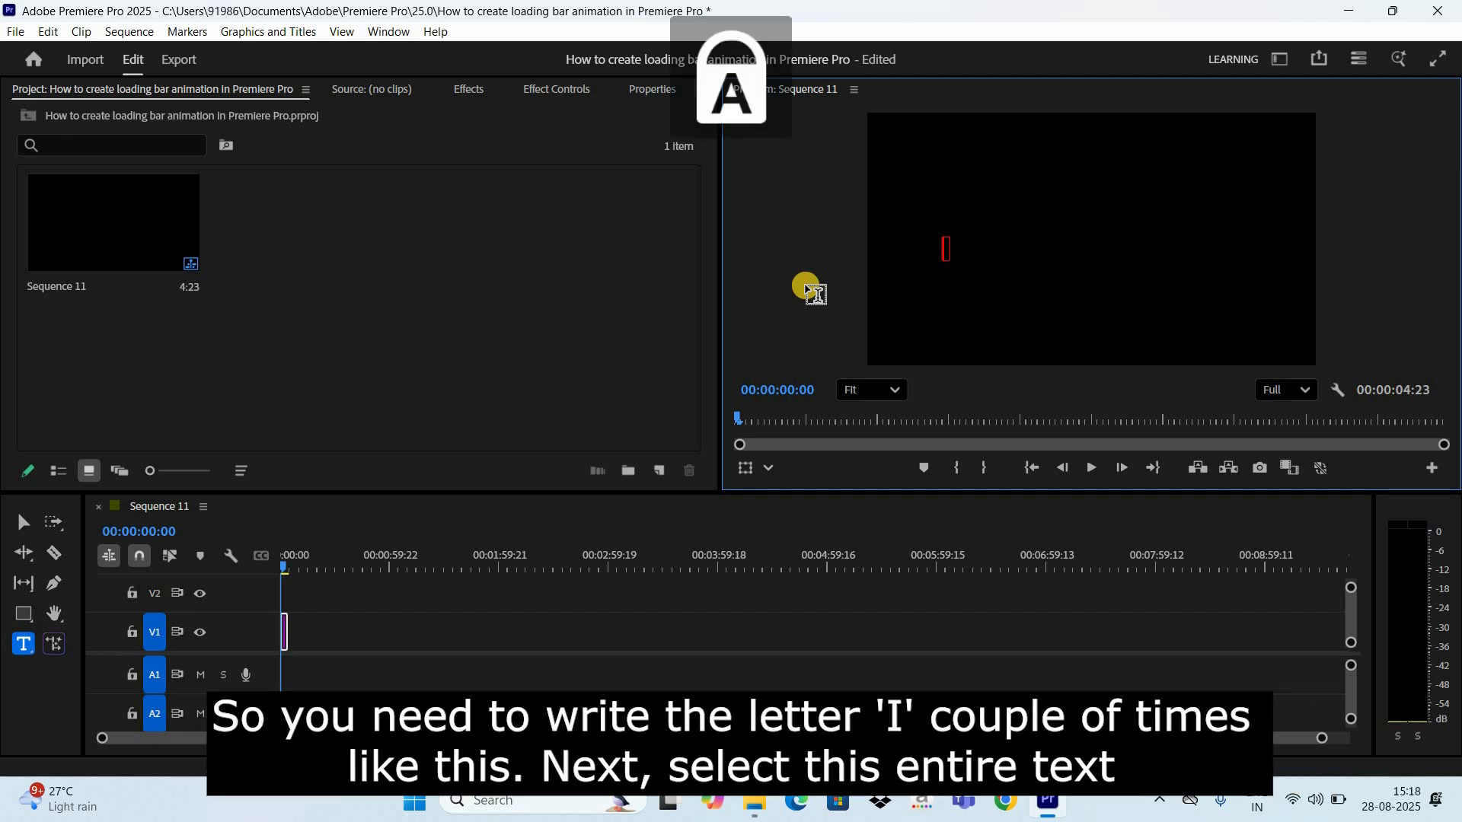
text(III)
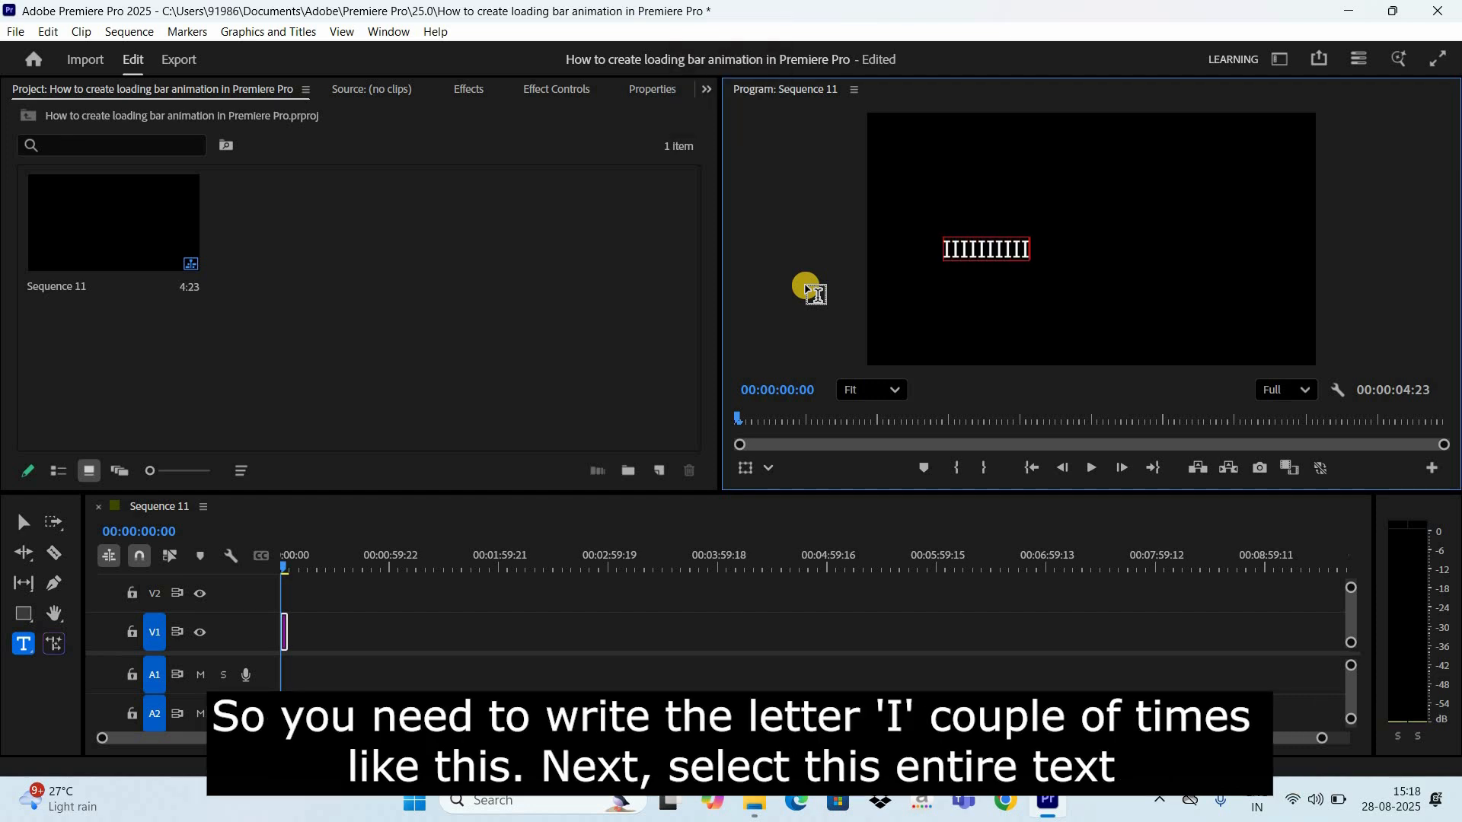
text(IIIIIIIIIII)
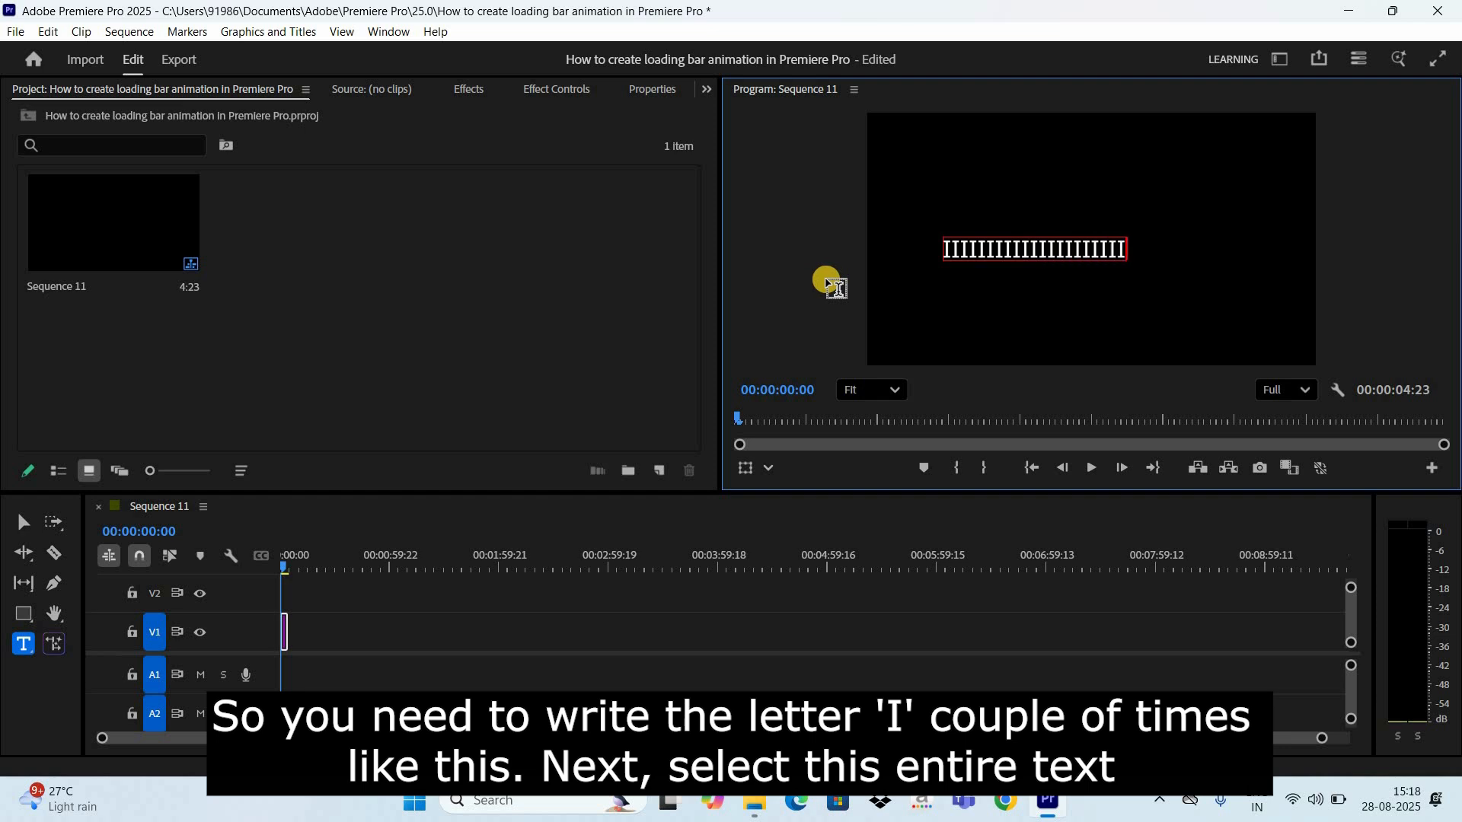
key(Caps_Lock)
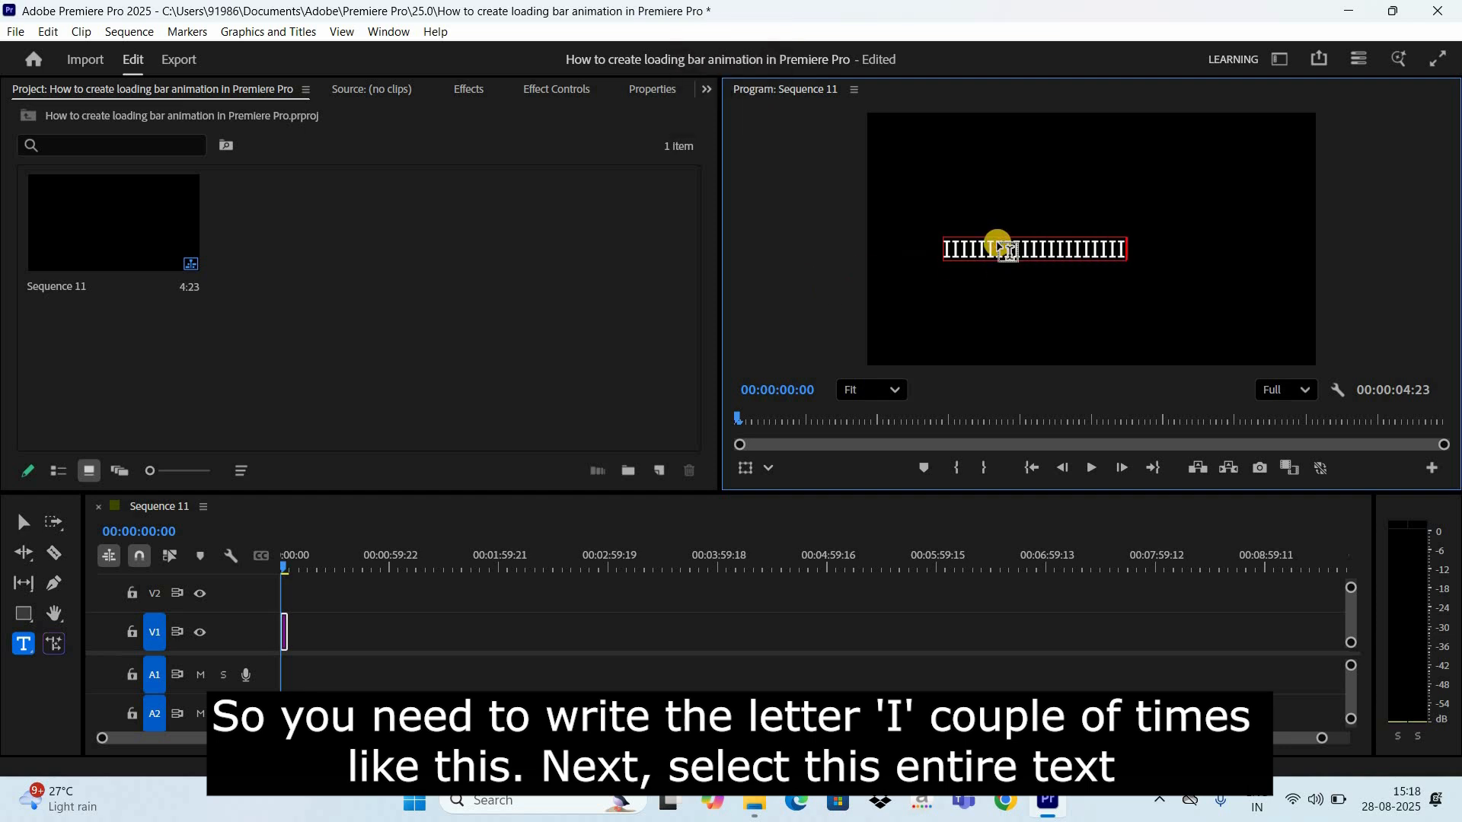
Set the font of the whole row of letters to Broadway and its size to 125
key(ctrl+a)
click(659, 92)
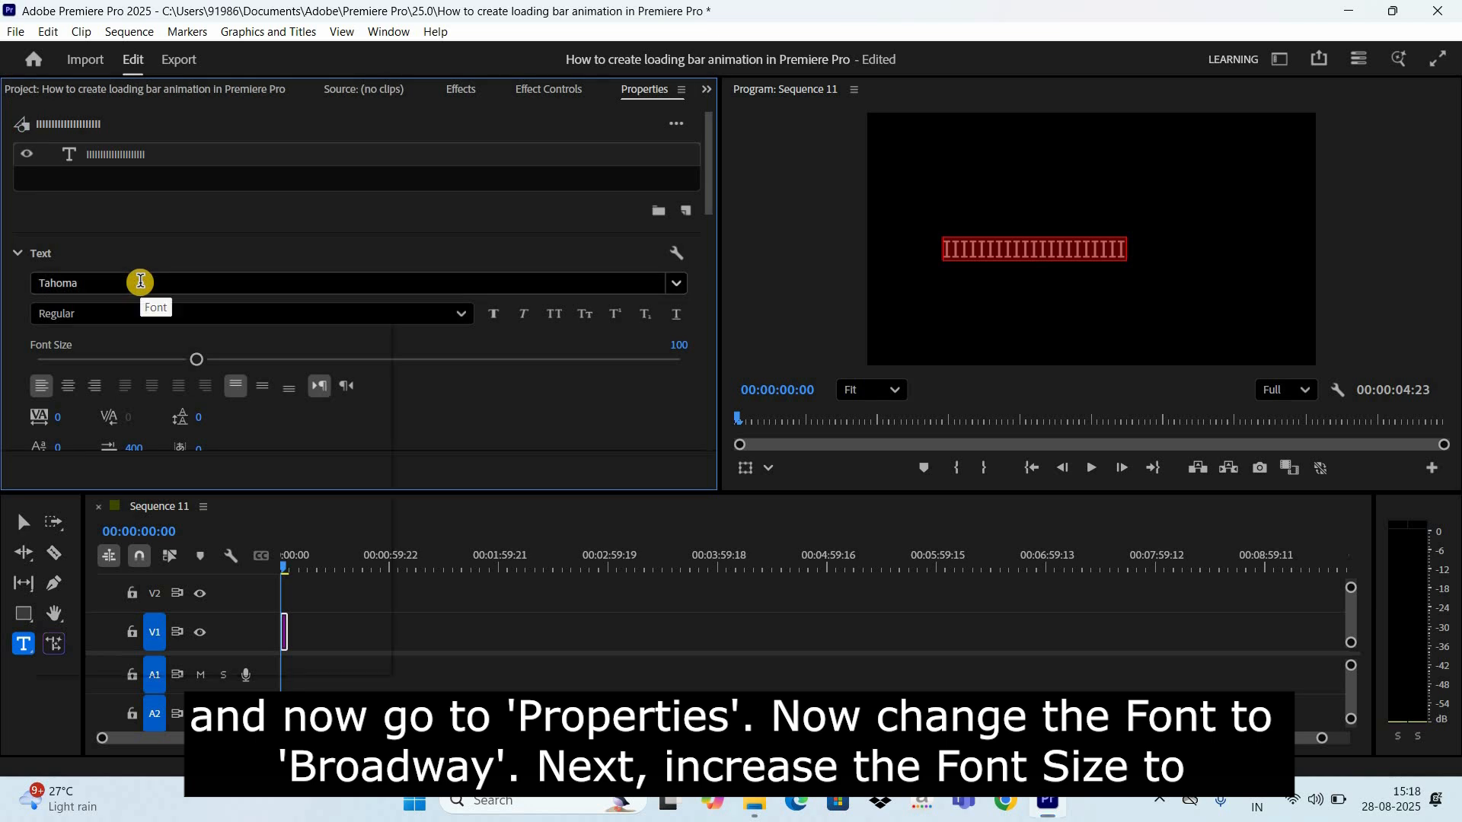
click(140, 282)
text(broad)
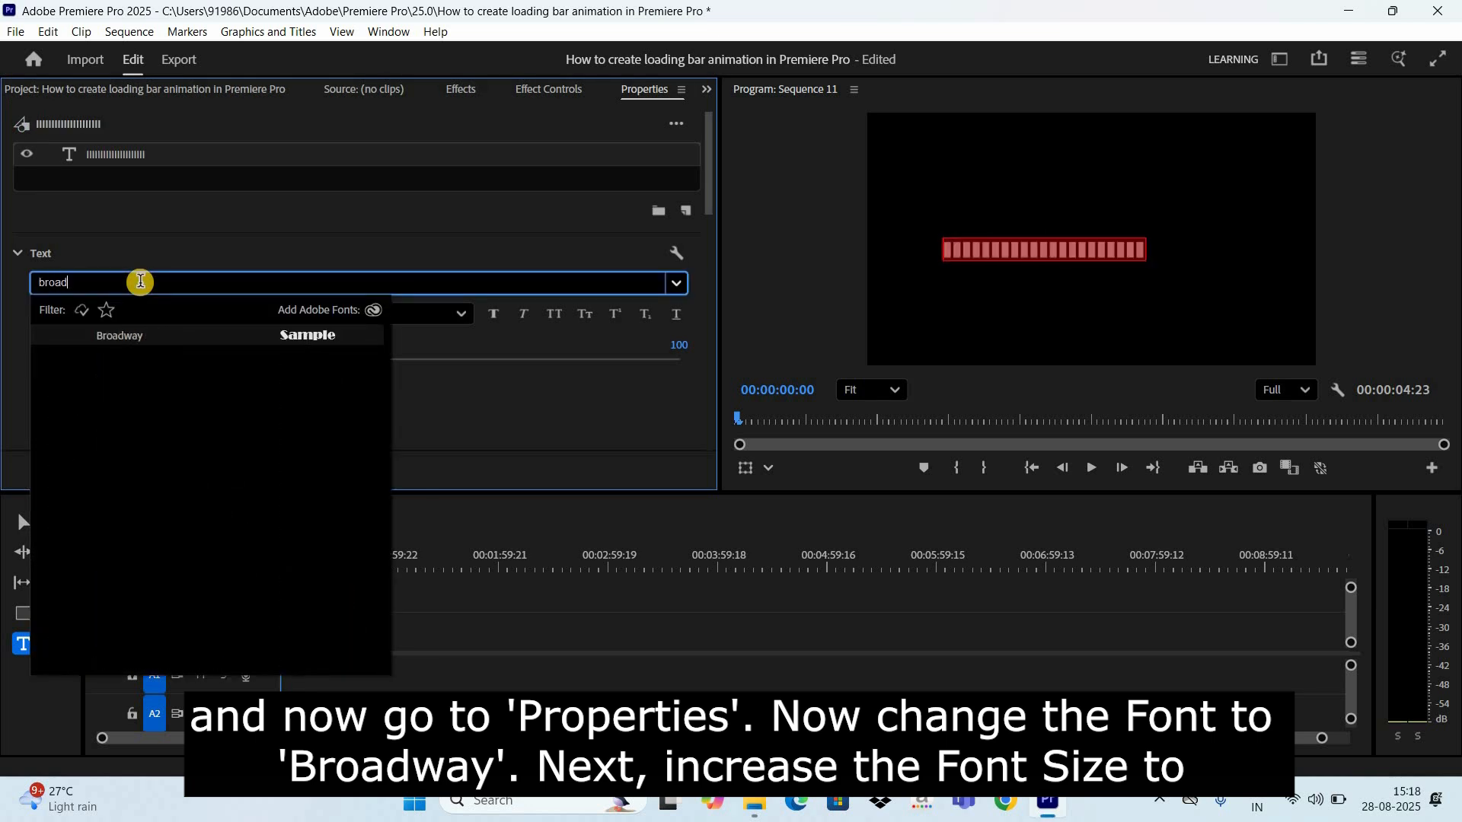
key(Return)
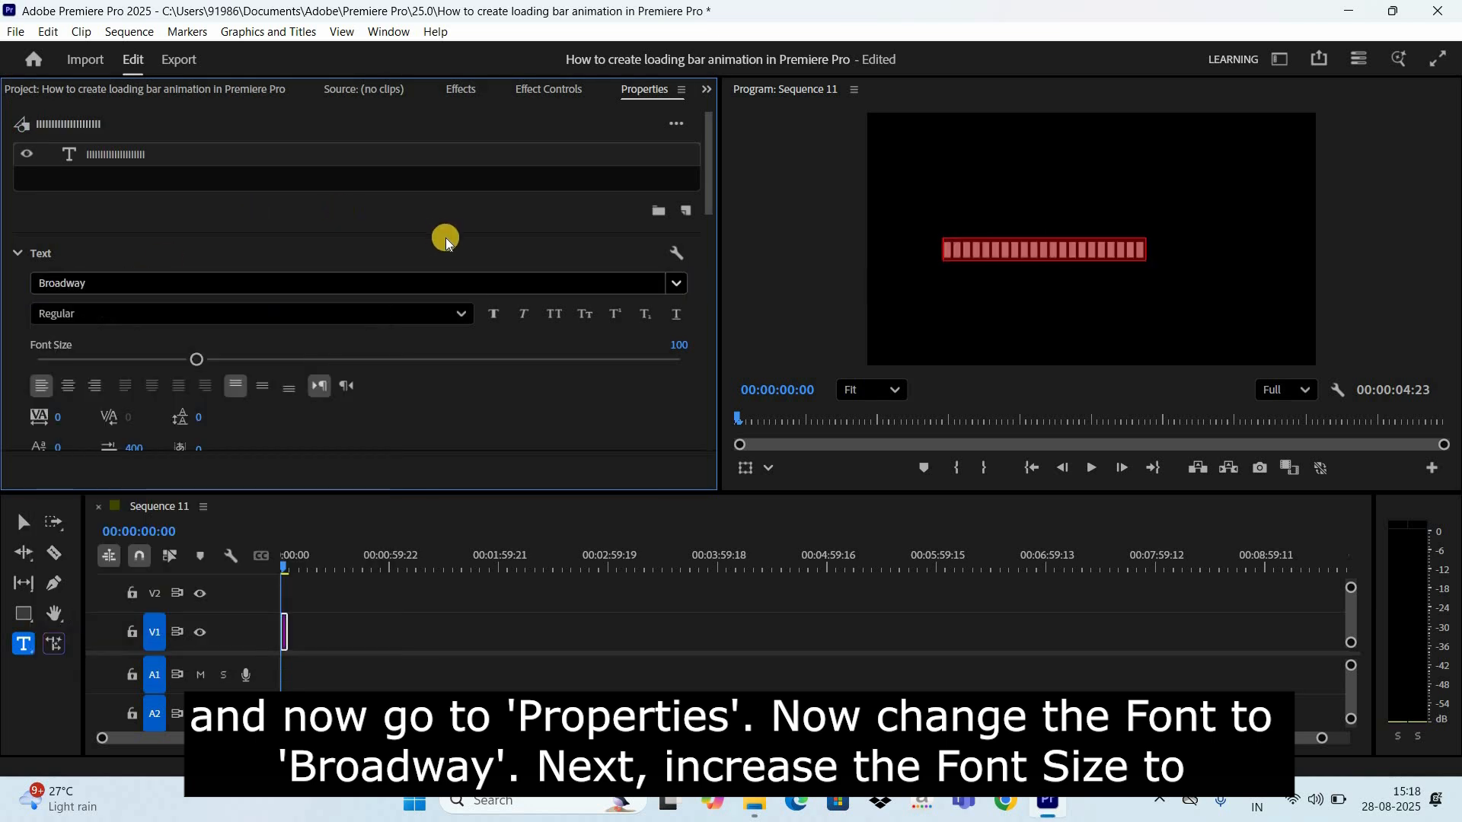
click(669, 338)
text(125)
key(Return)
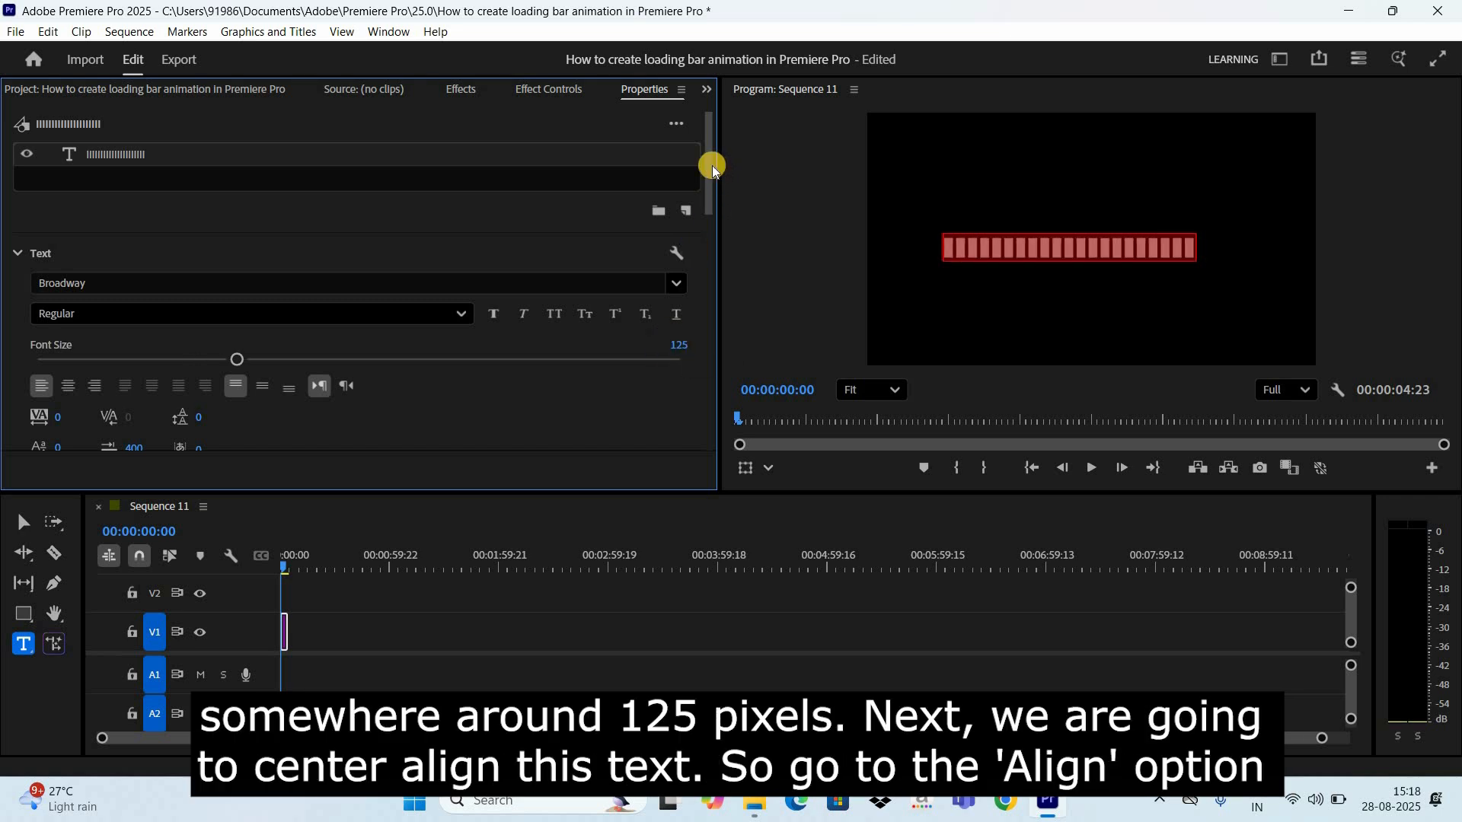
Center the text horizontally and vertically in the frame
scroll(708, 221, down, 4)
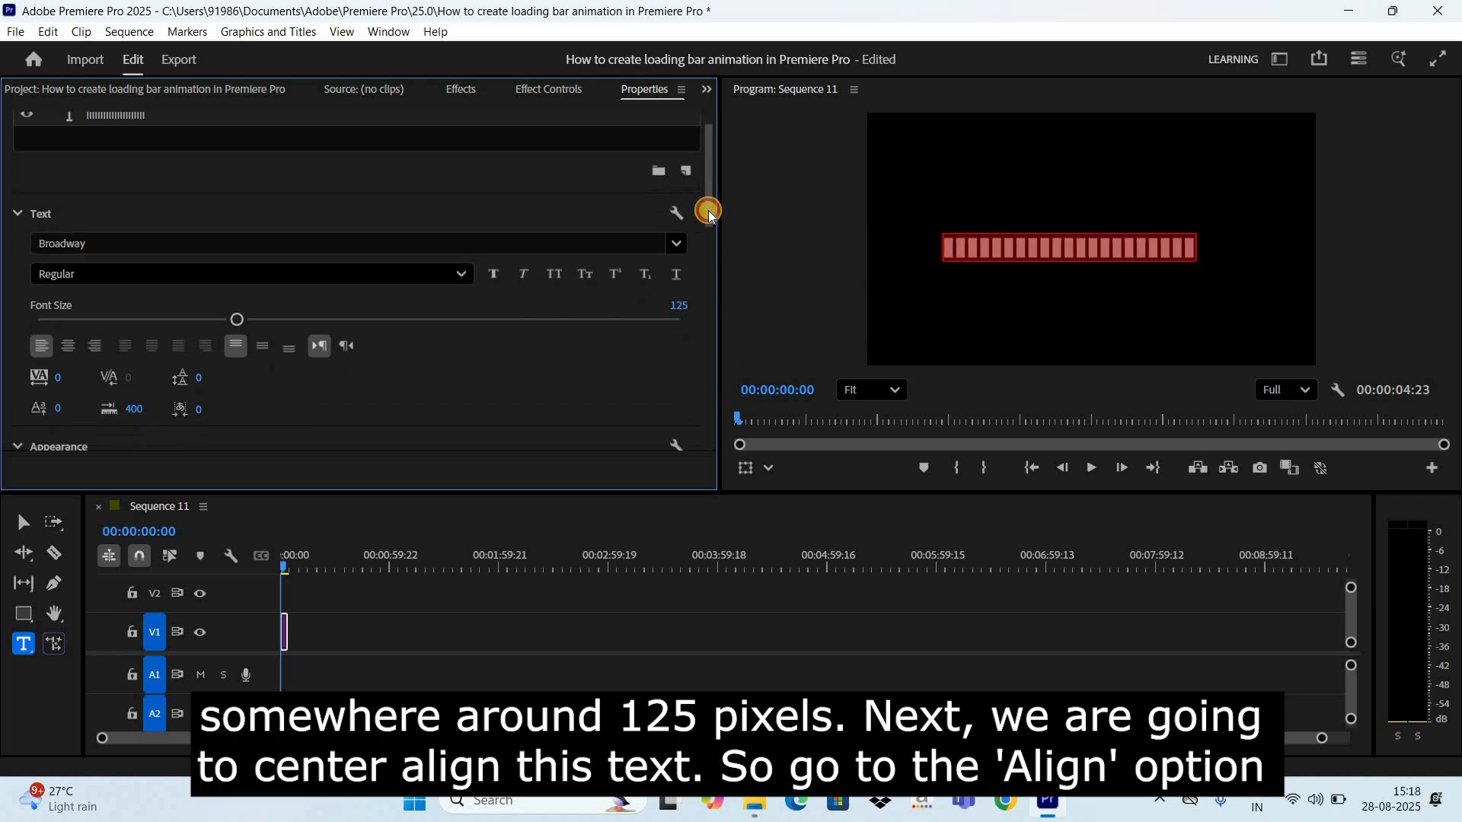
scroll(710, 305, down, 8)
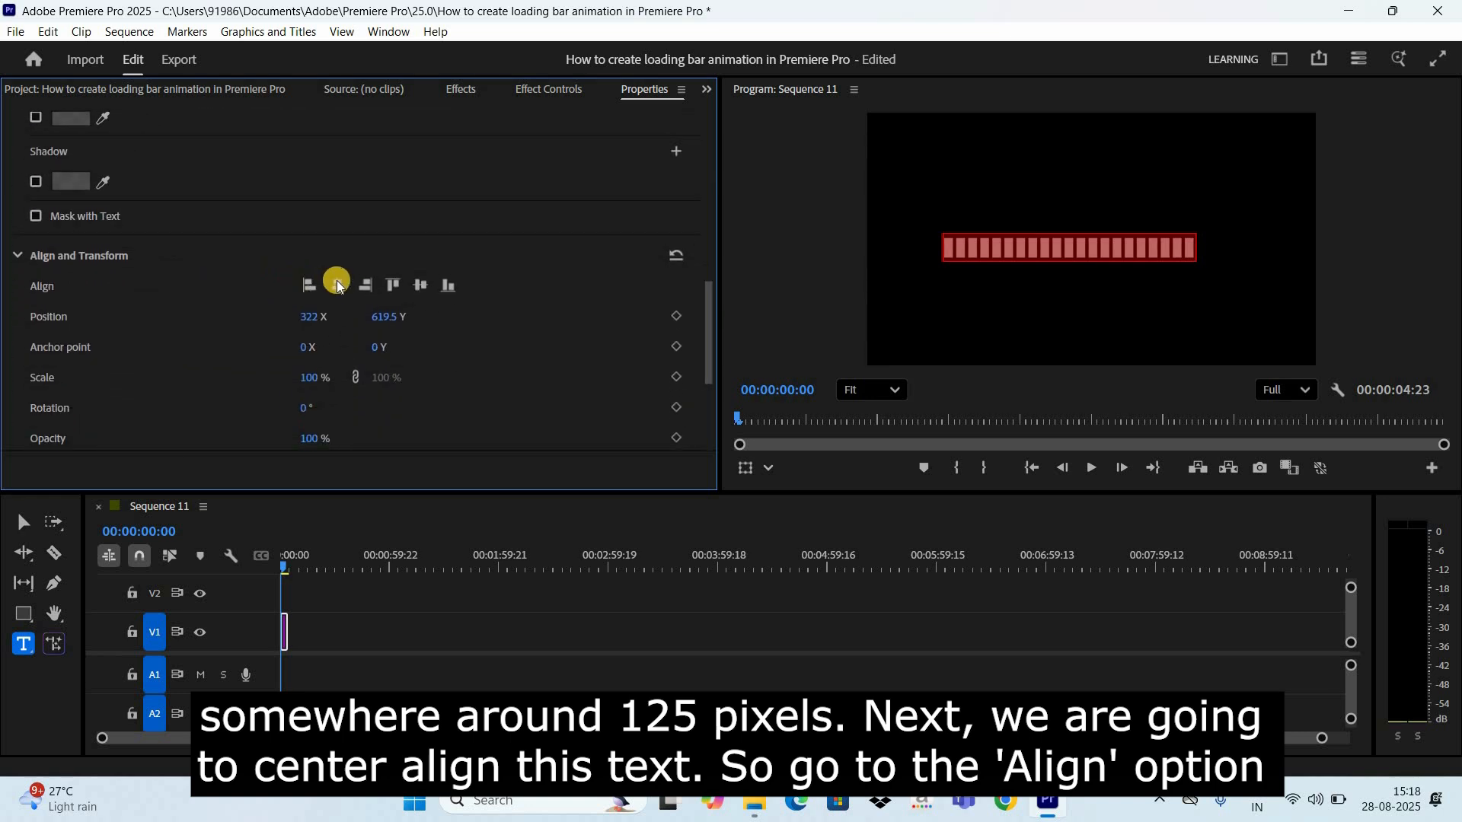
click(337, 284)
click(416, 286)
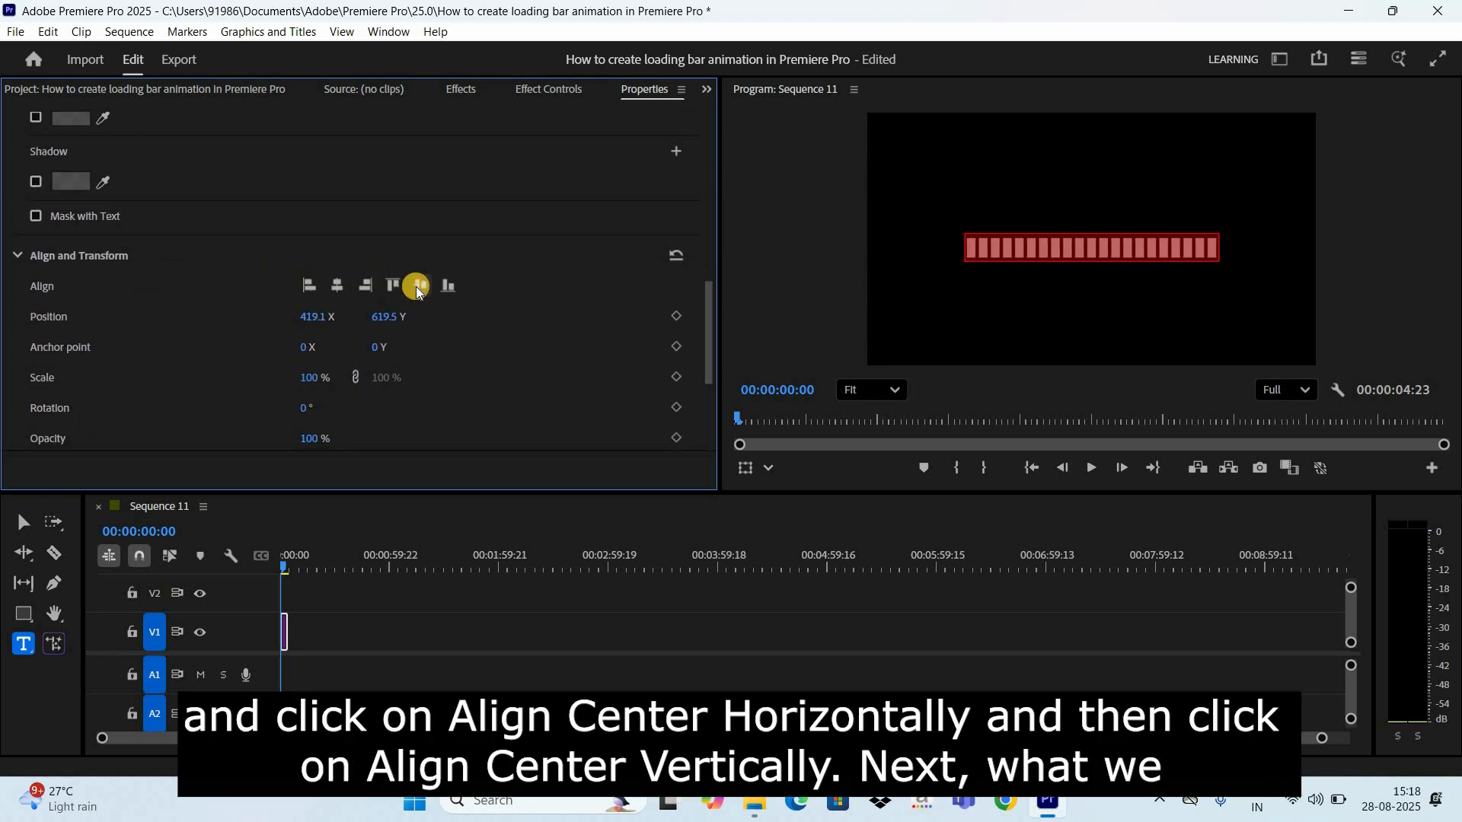
With the text clip deselected, draw a rectangle that closely surrounds the row of letters as a separate graphic
click(293, 601)
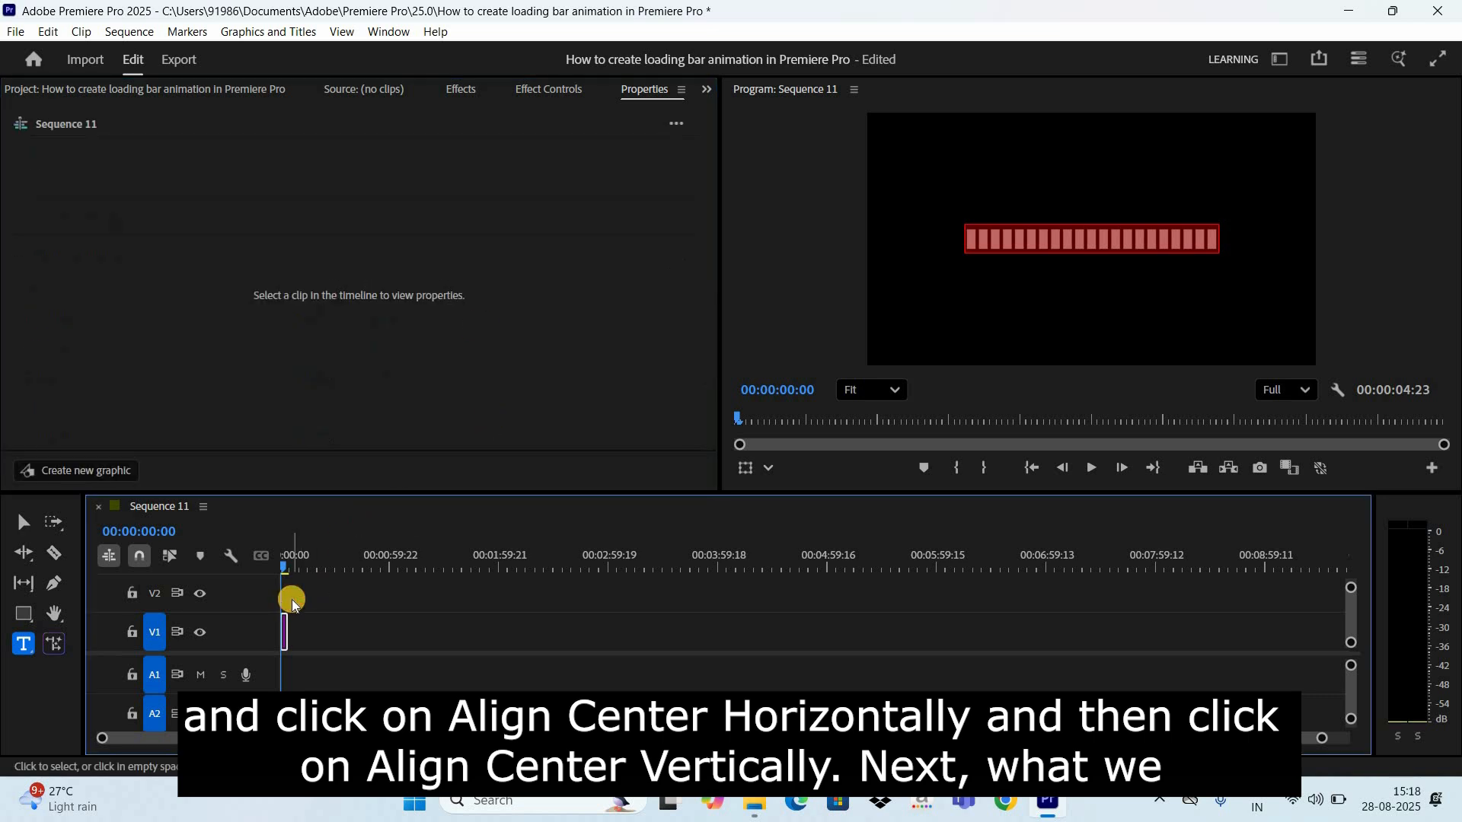
key(backslash)
key(equal)
key(equal)
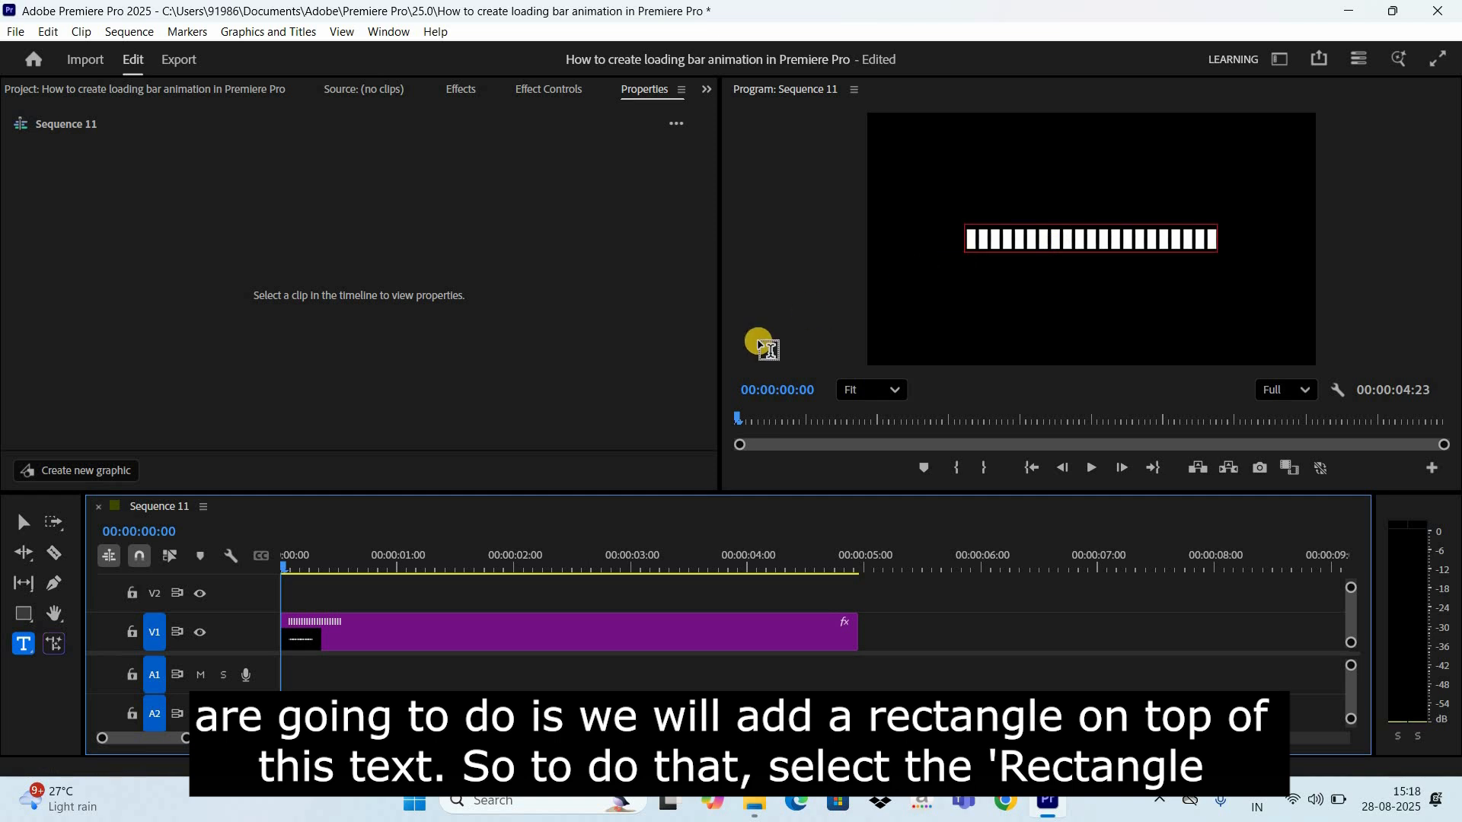
click(22, 617)
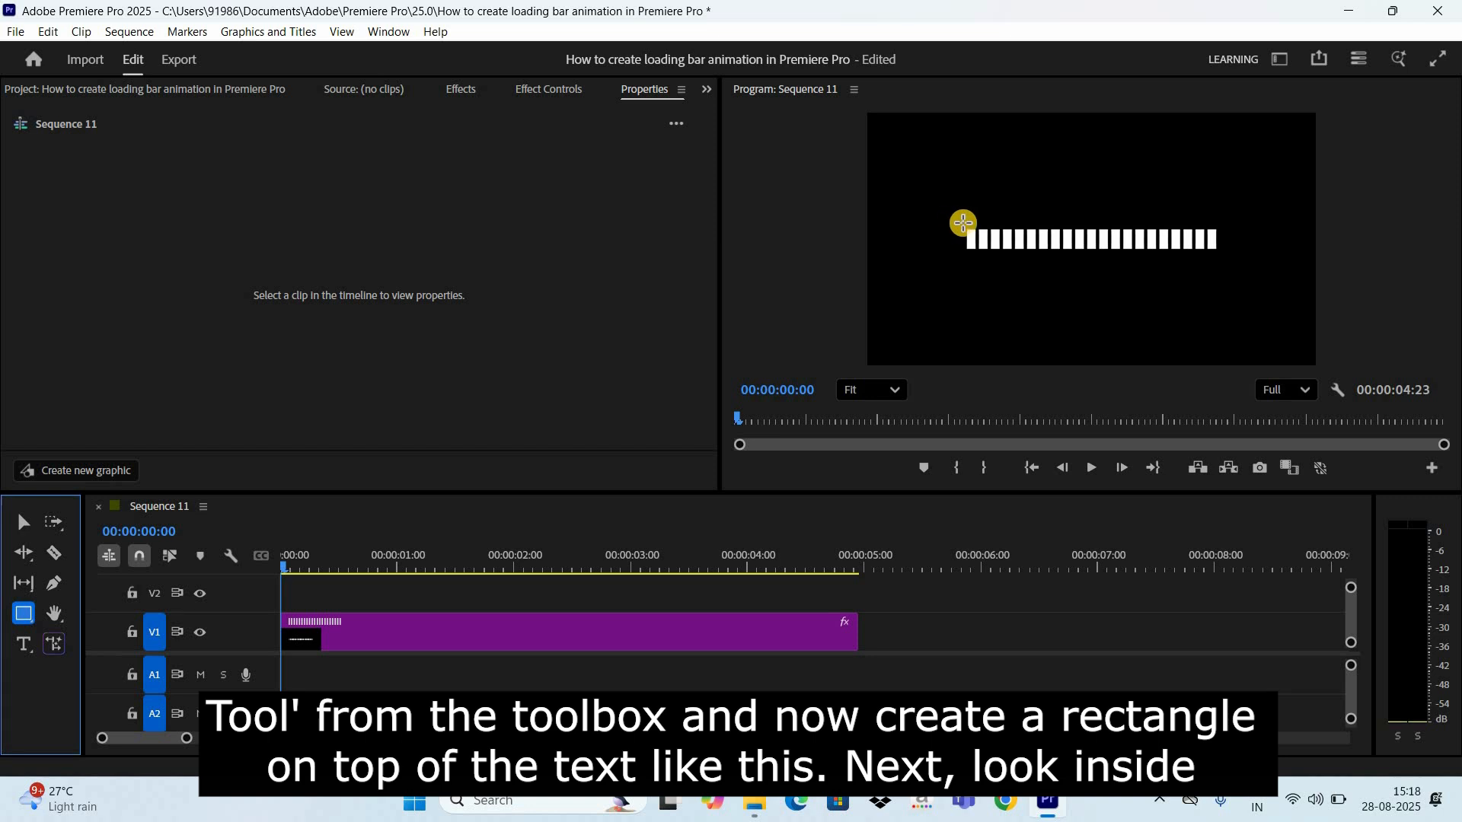
drag(960, 221, 1221, 258)
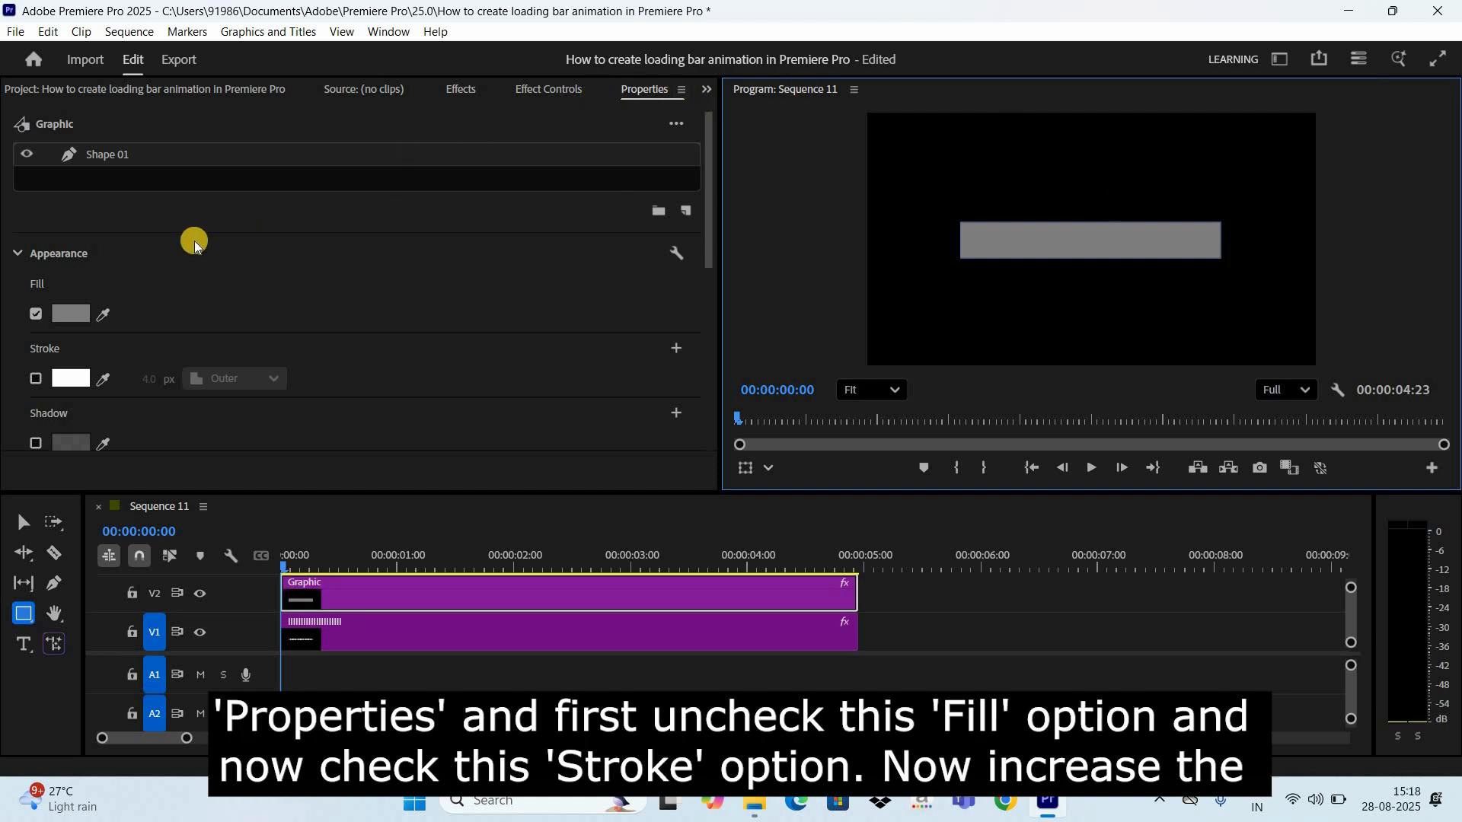
Turn off the rectangle's fill and give it a white outer stroke 10 px wide
click(36, 314)
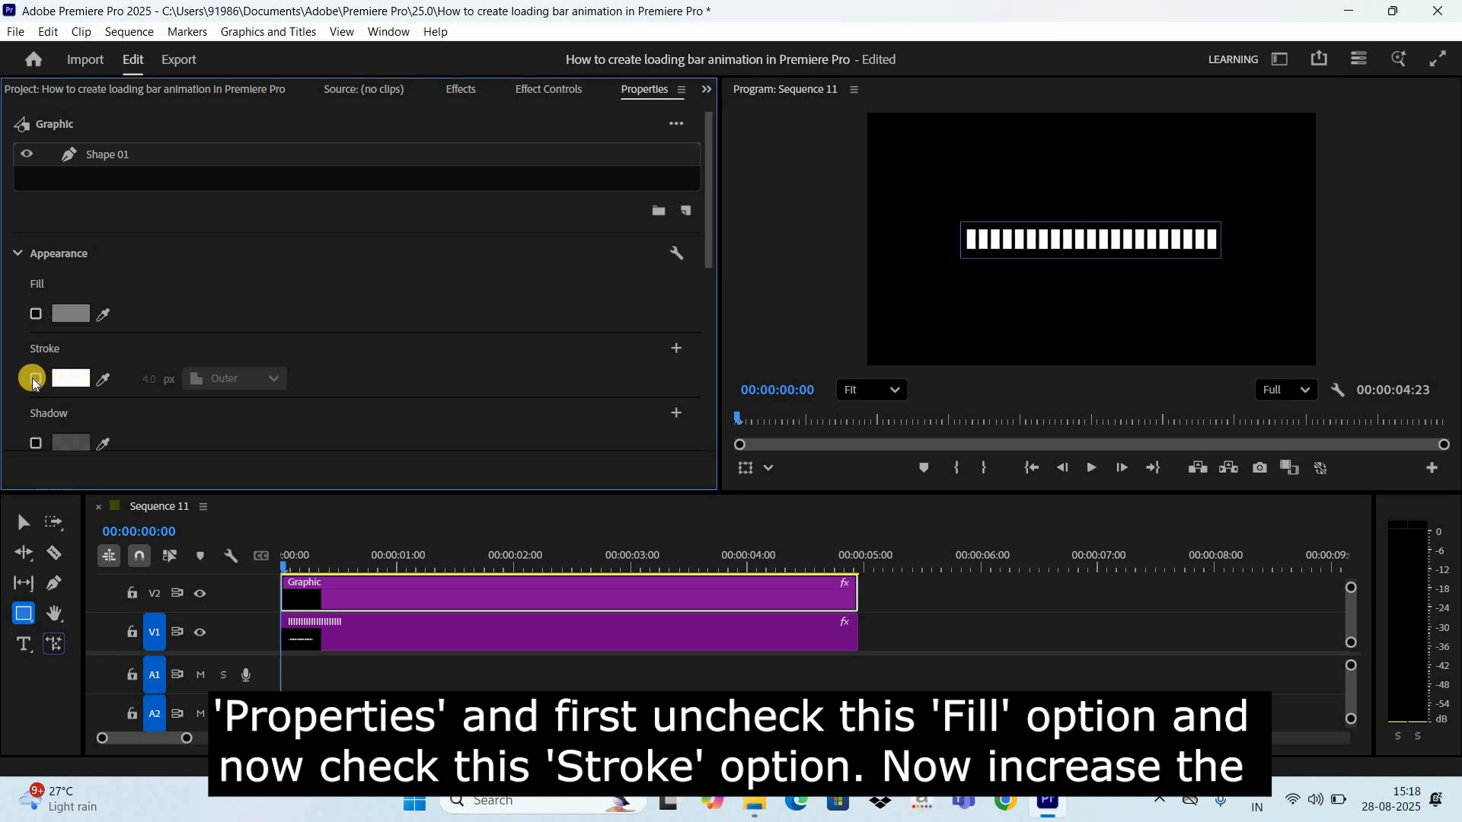
click(34, 380)
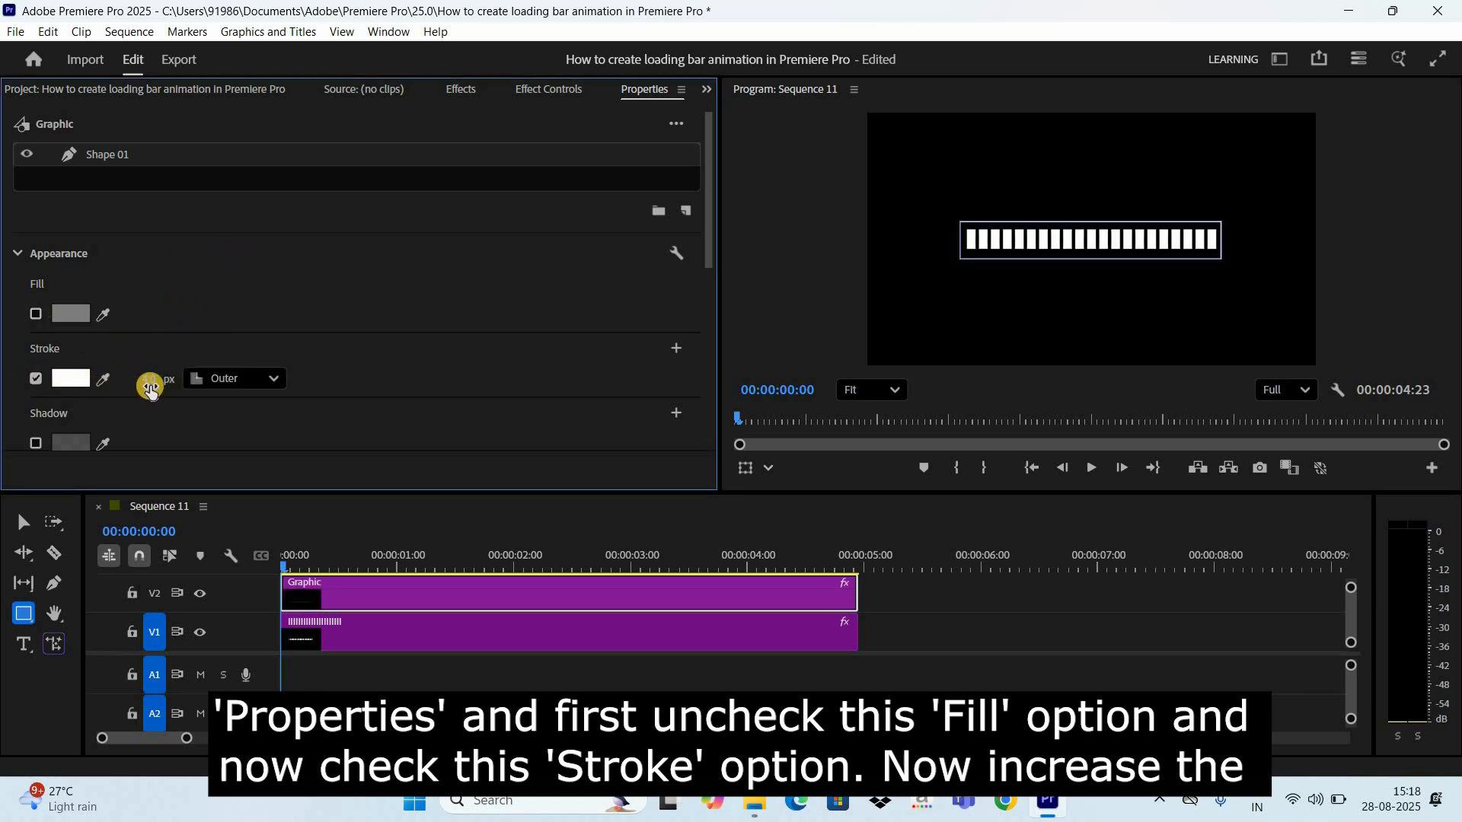
click(137, 369)
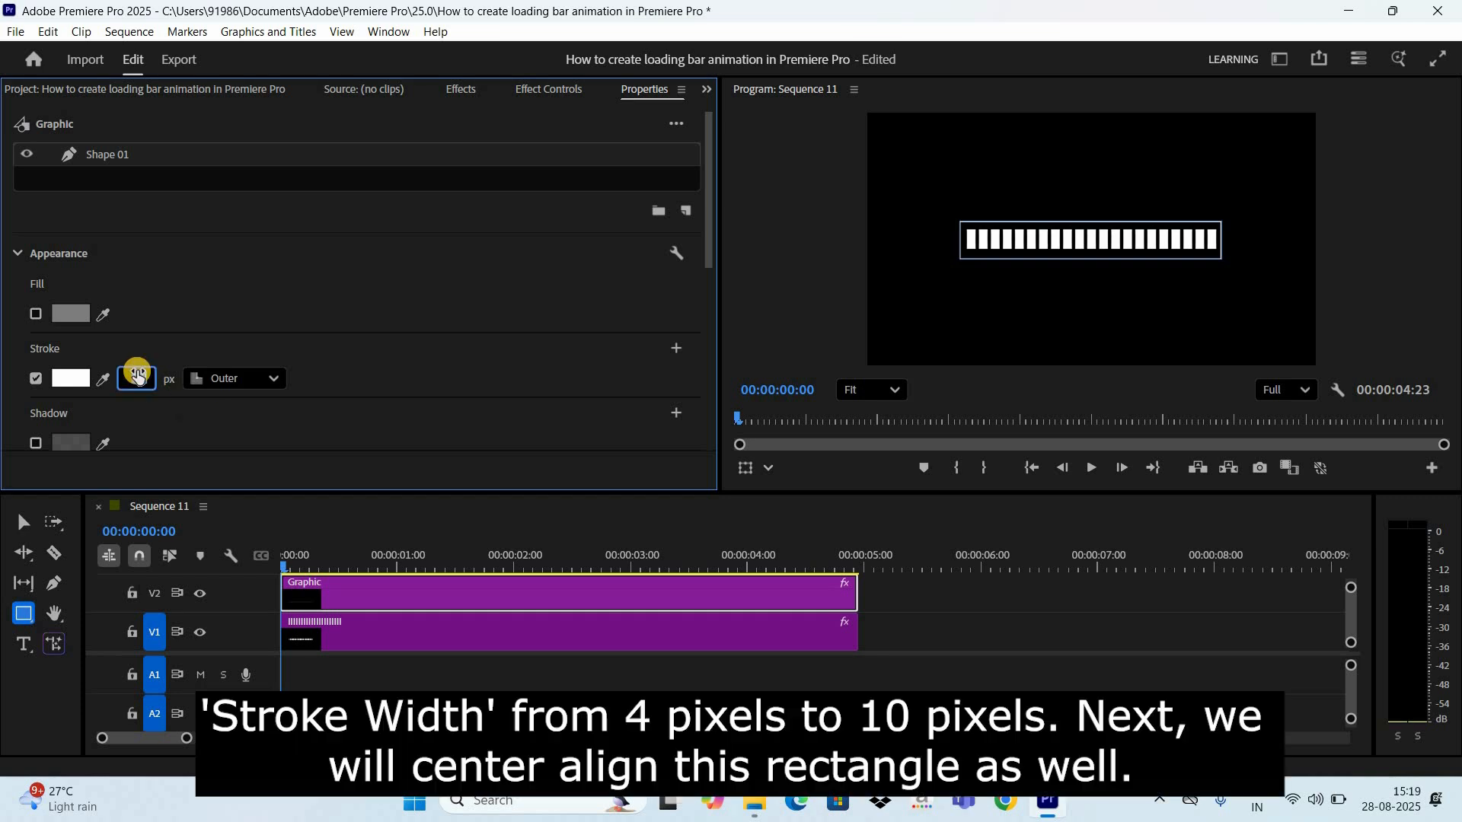
text(10)
key(Return)
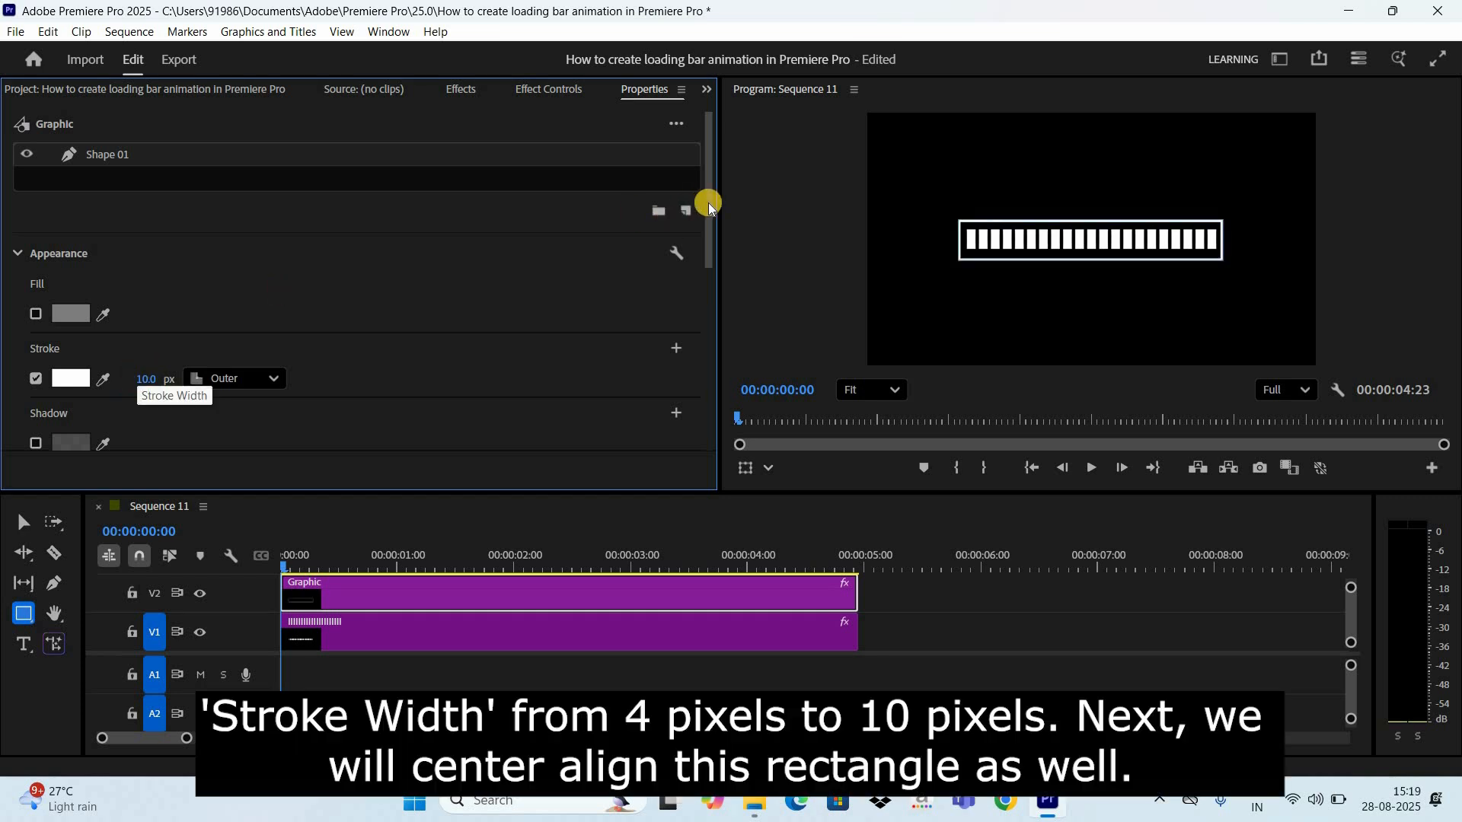
Center the rectangle horizontally and vertically in the frame
drag(708, 203, 708, 328)
scroll(707, 327, down, 4)
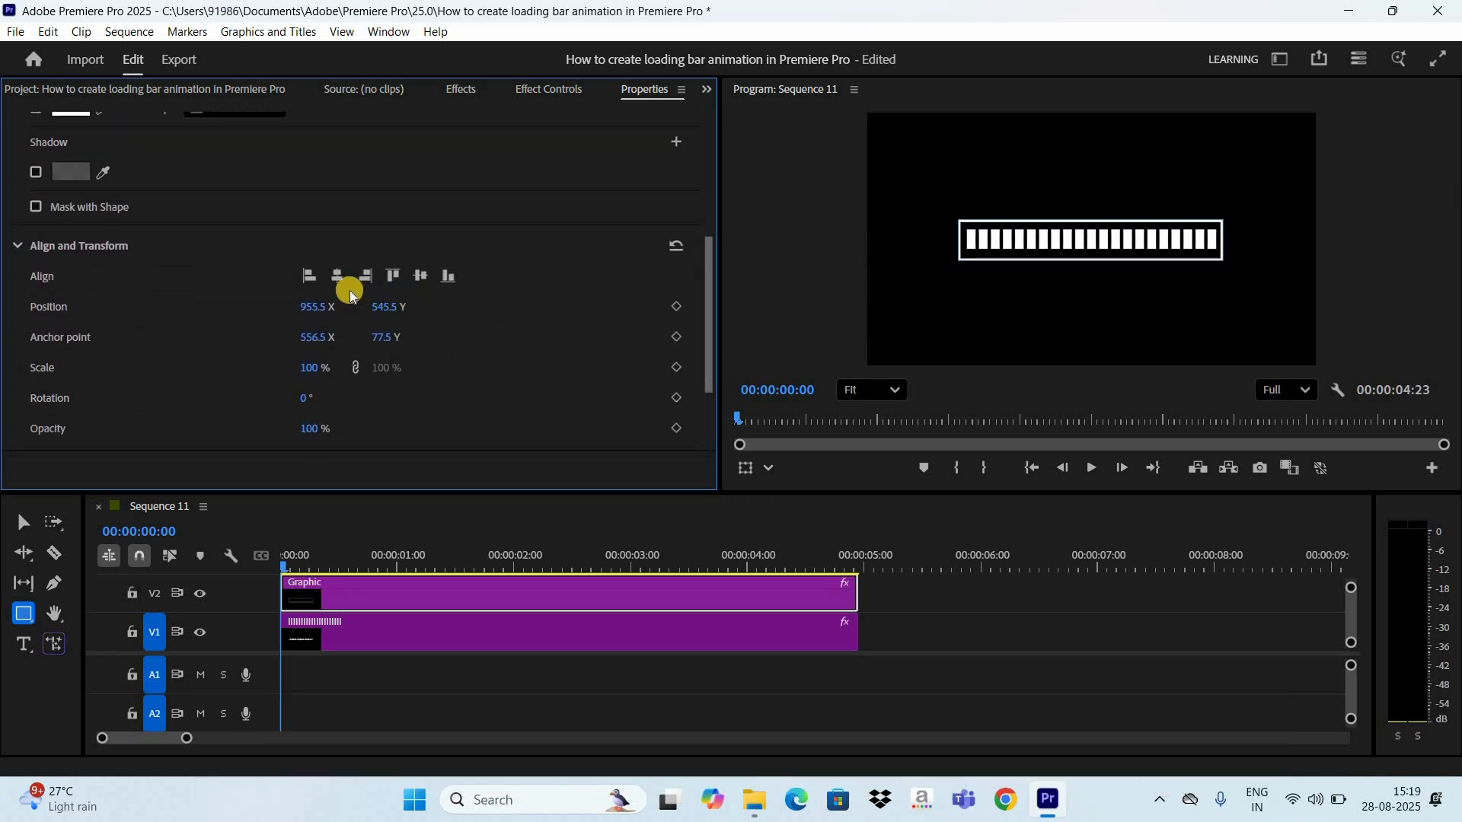
click(340, 276)
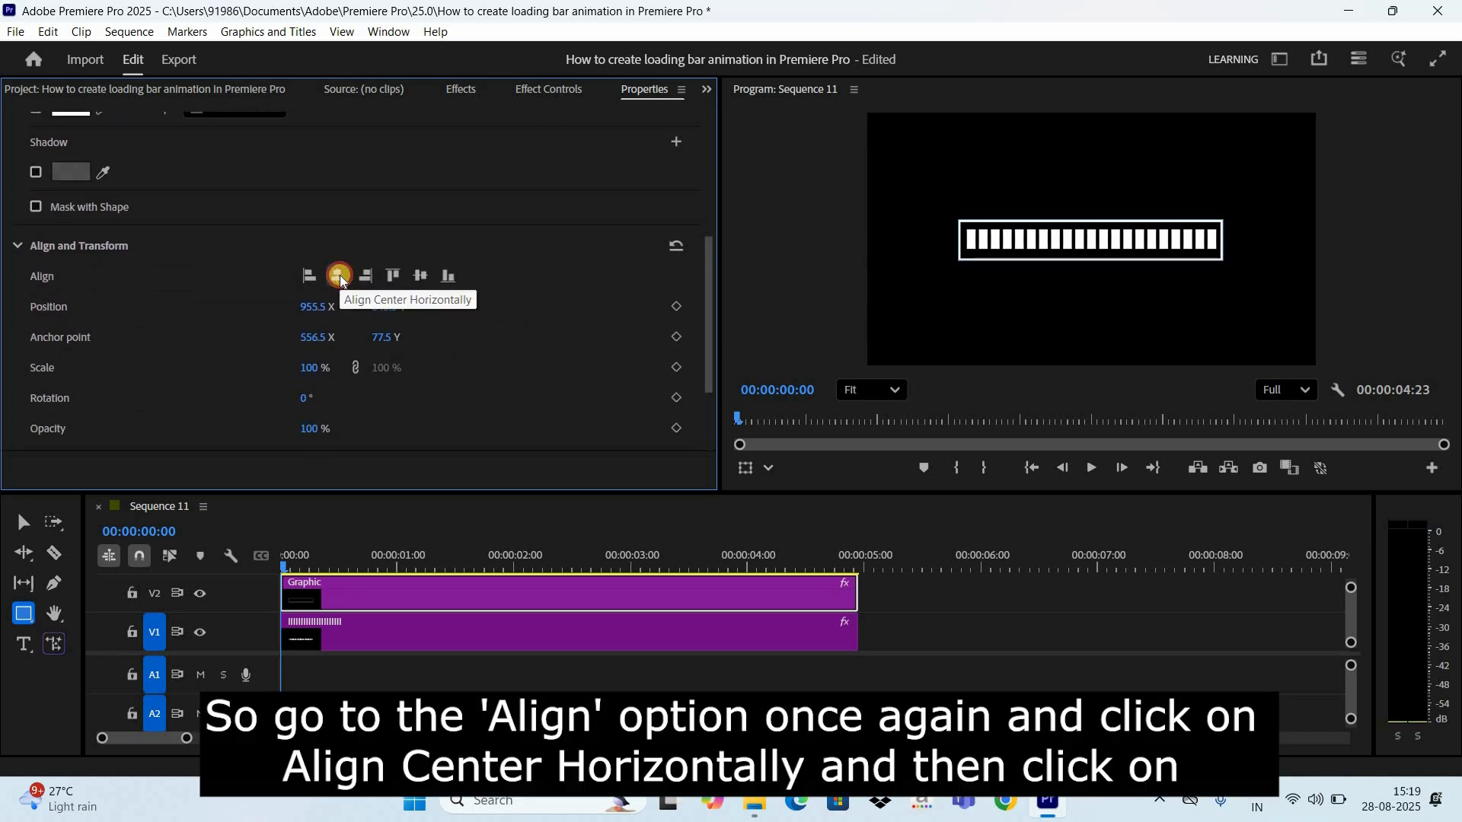
click(418, 277)
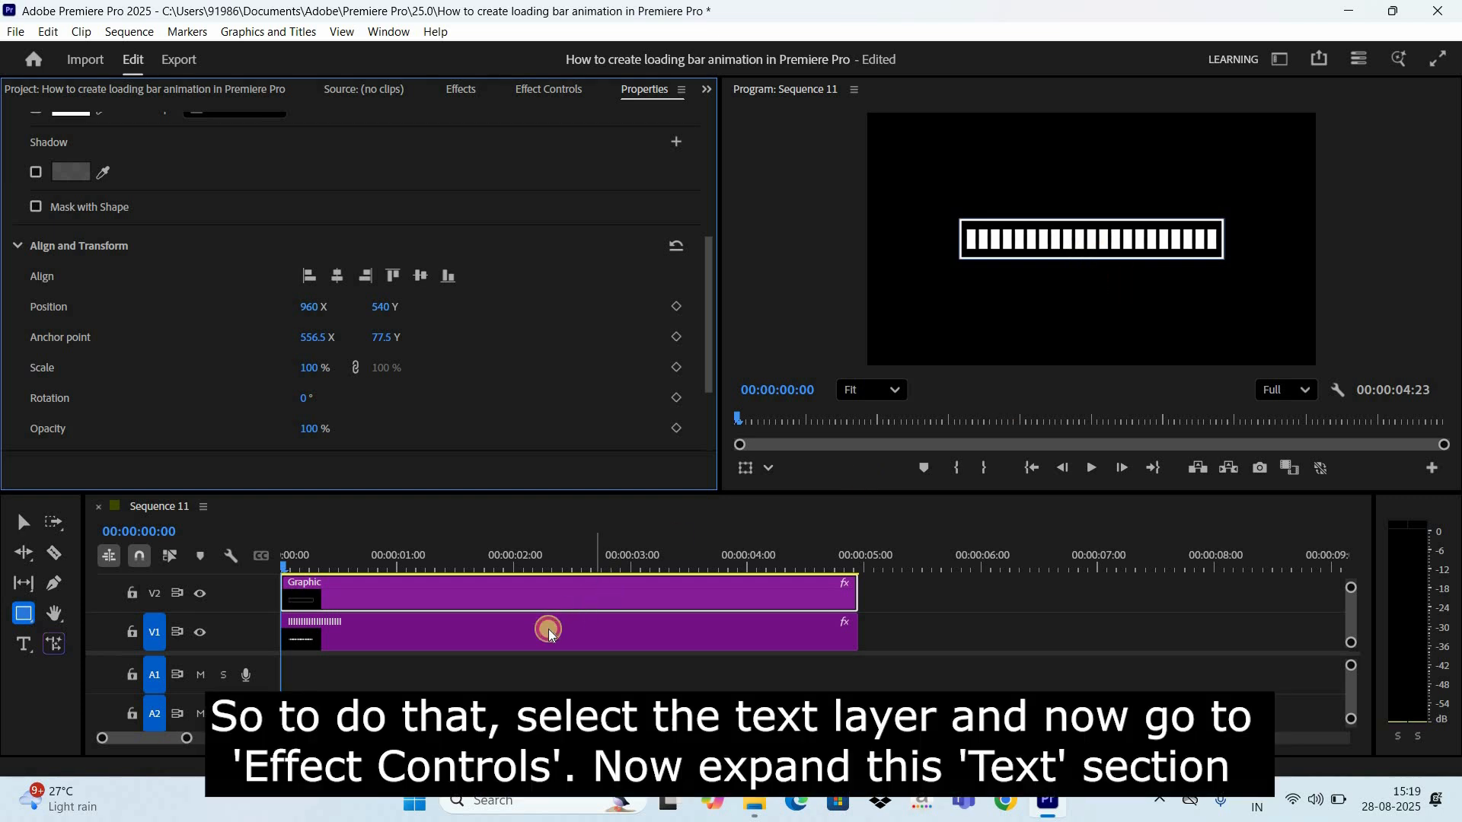
Change the fill color of the text clip on V1 to red
click(548, 629)
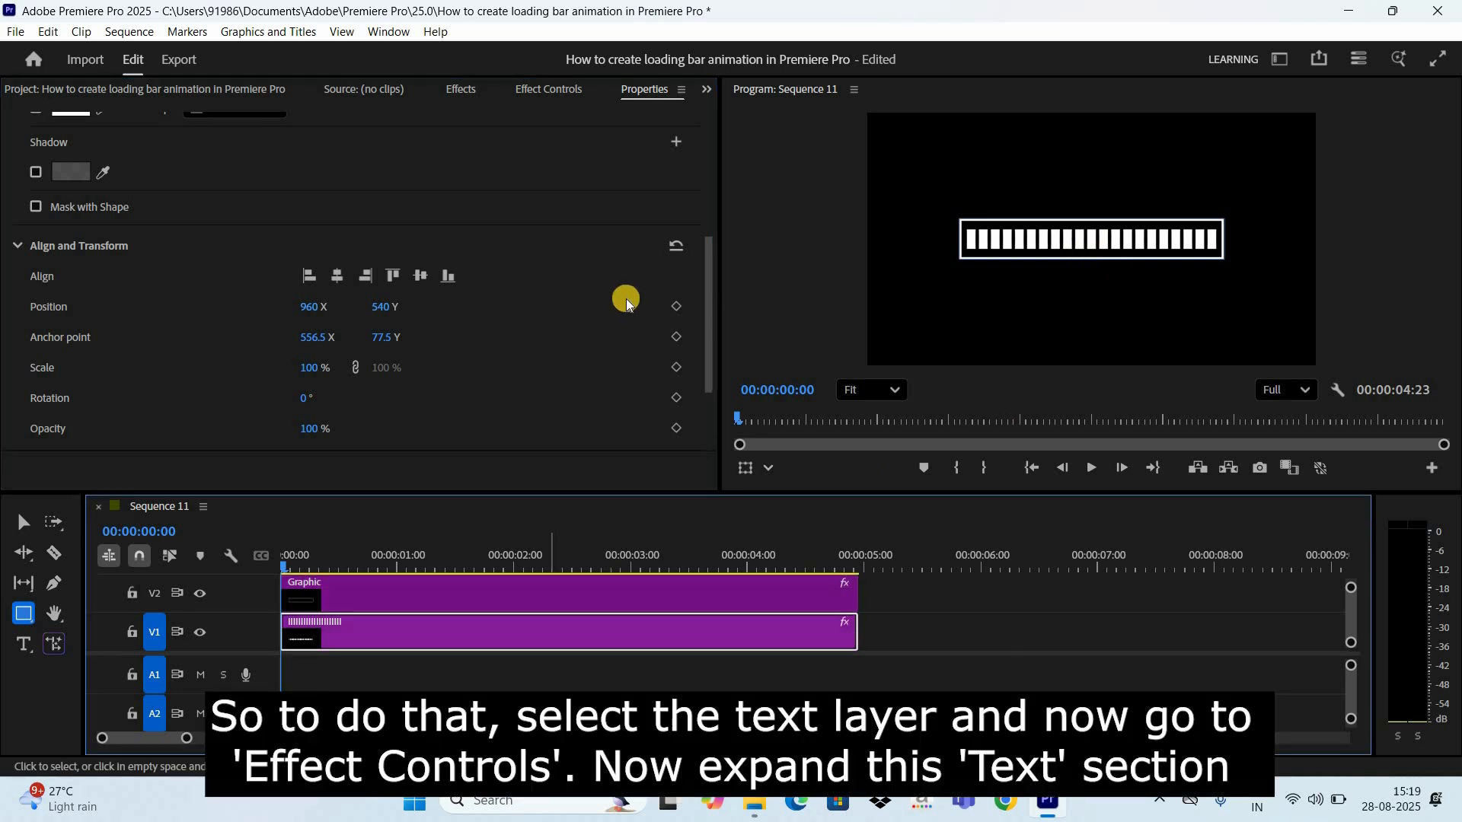
click(556, 89)
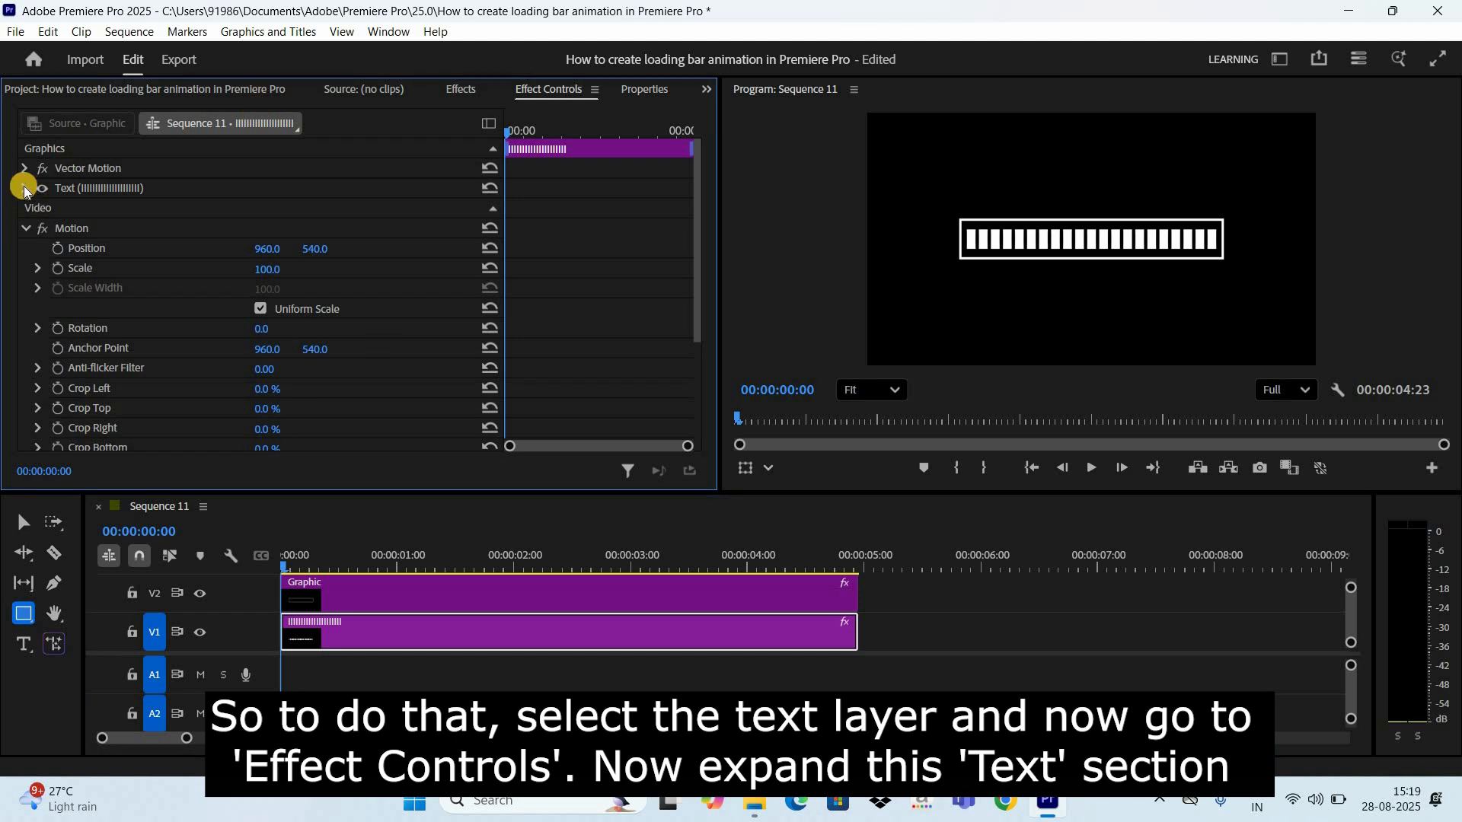
click(25, 188)
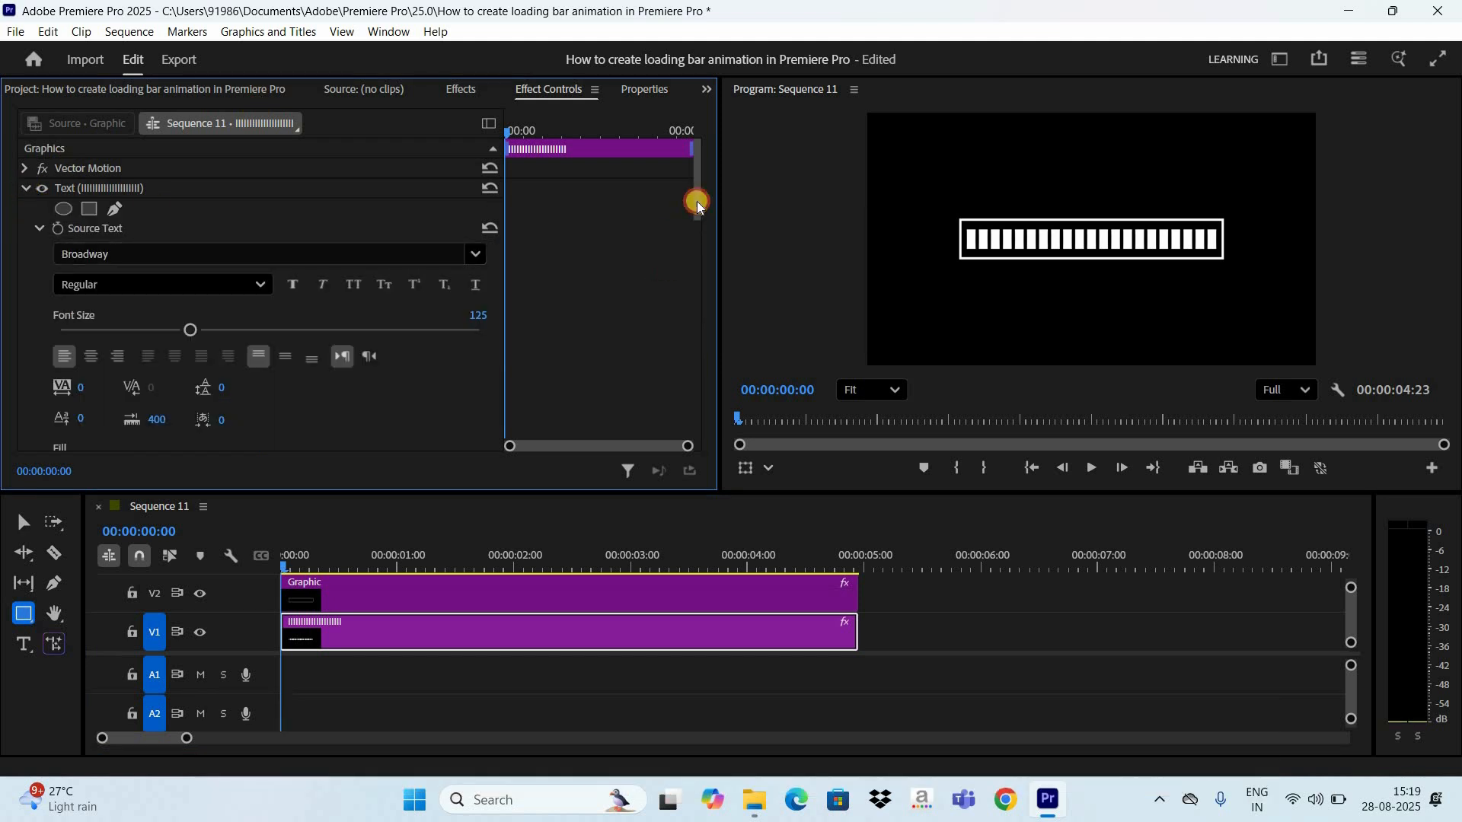
scroll(287, 238, down, 5)
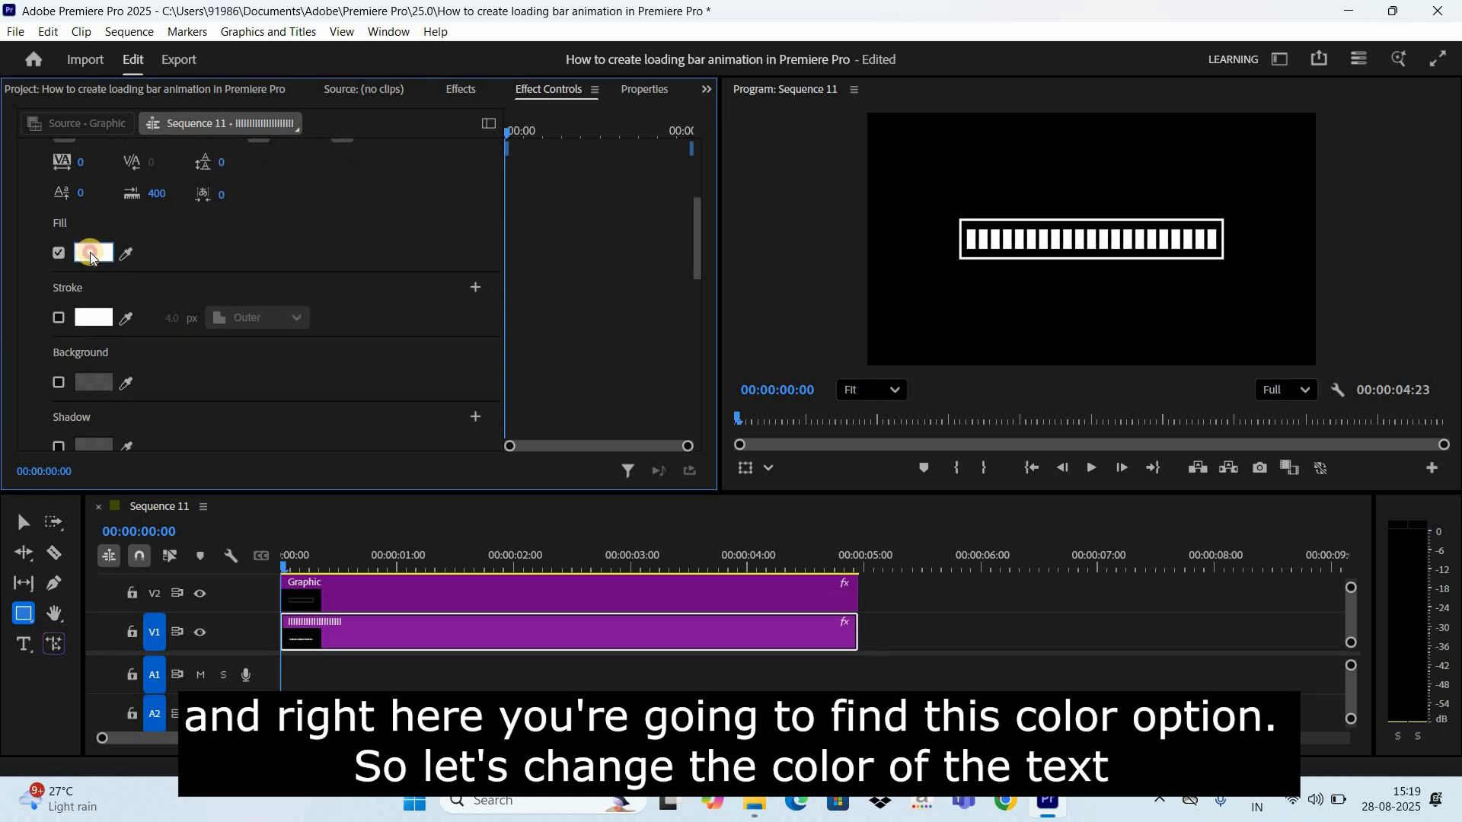
click(89, 253)
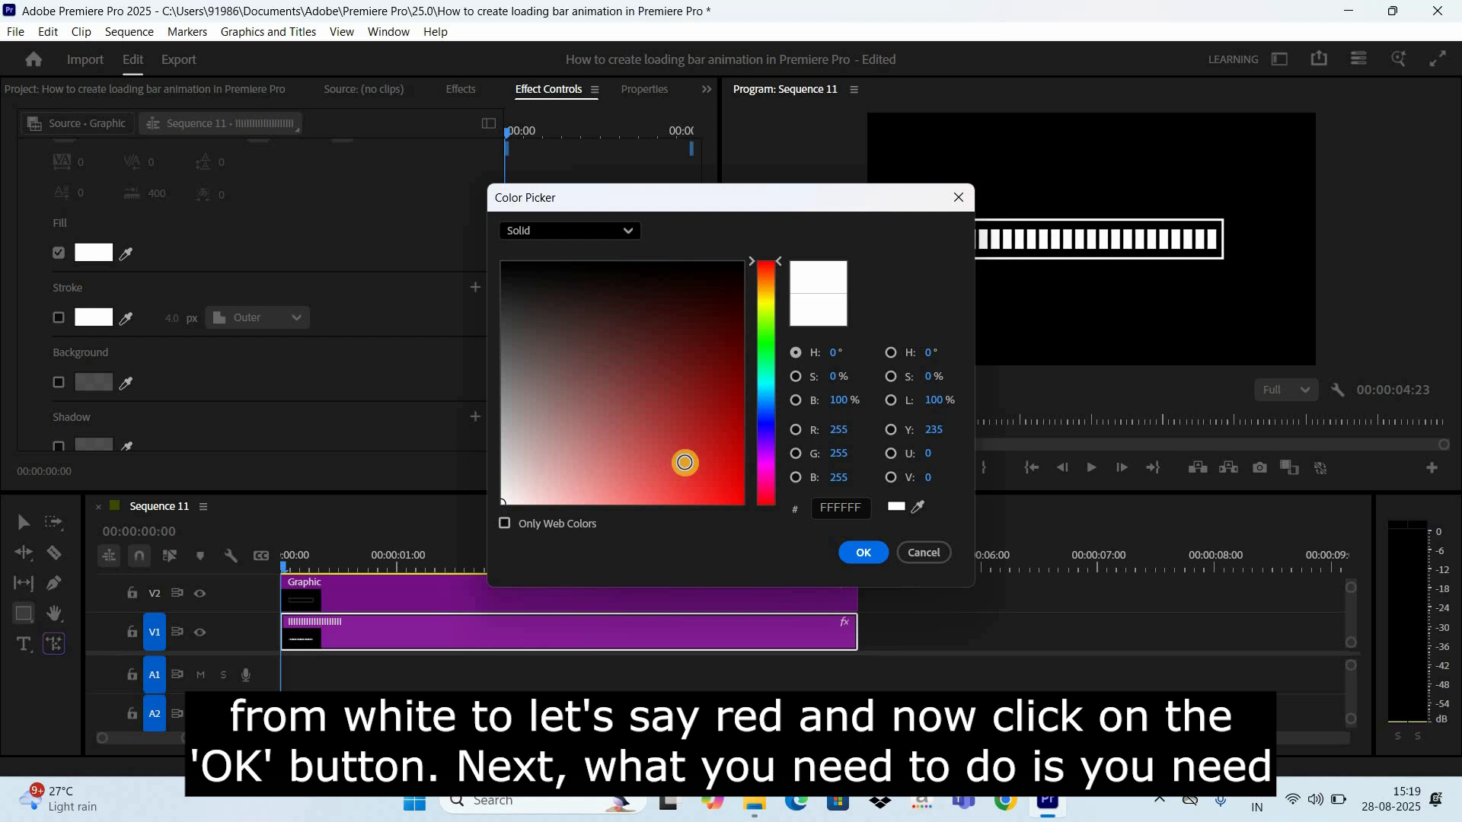
click(703, 460)
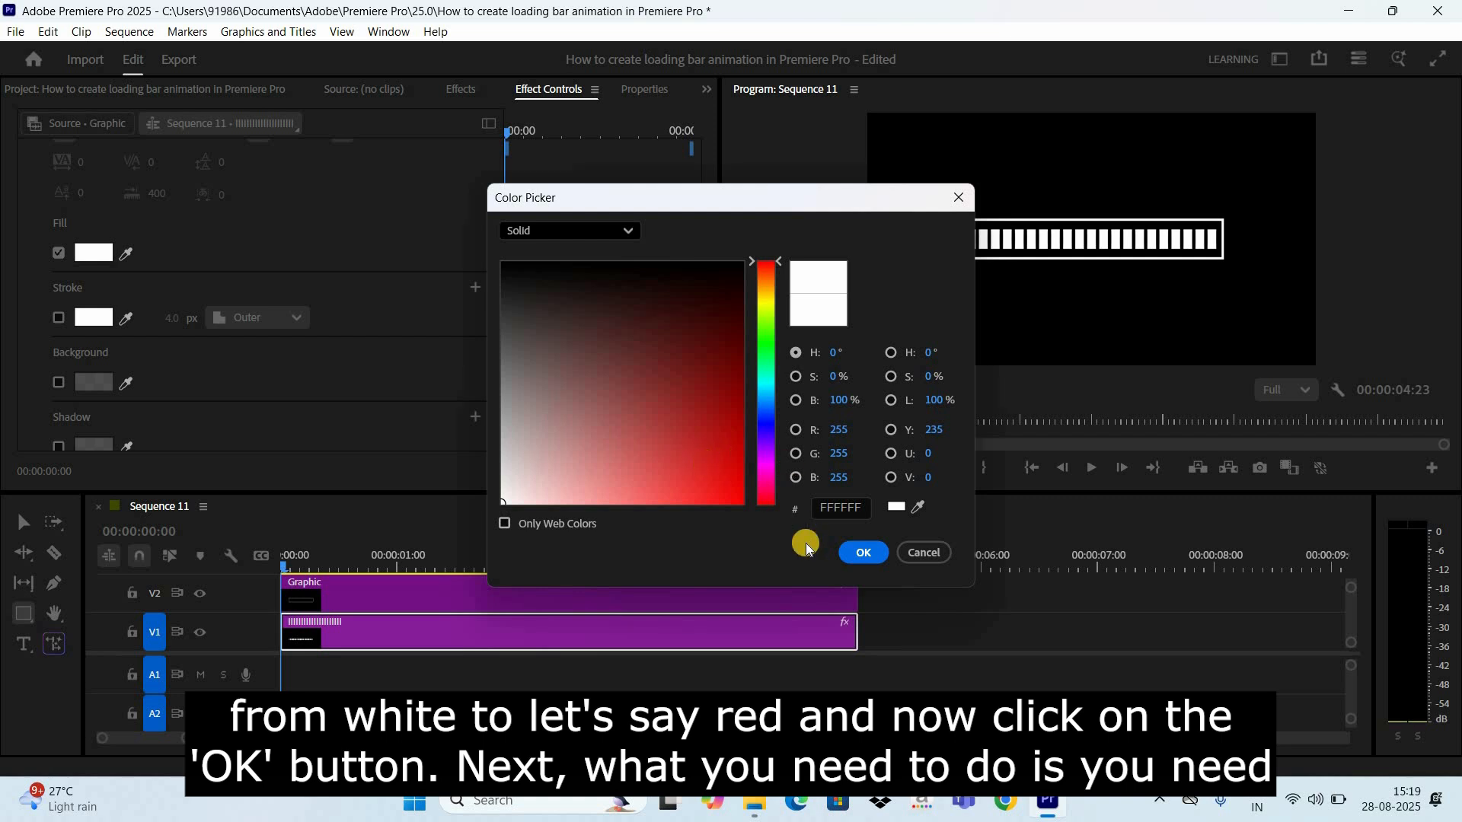
click(865, 554)
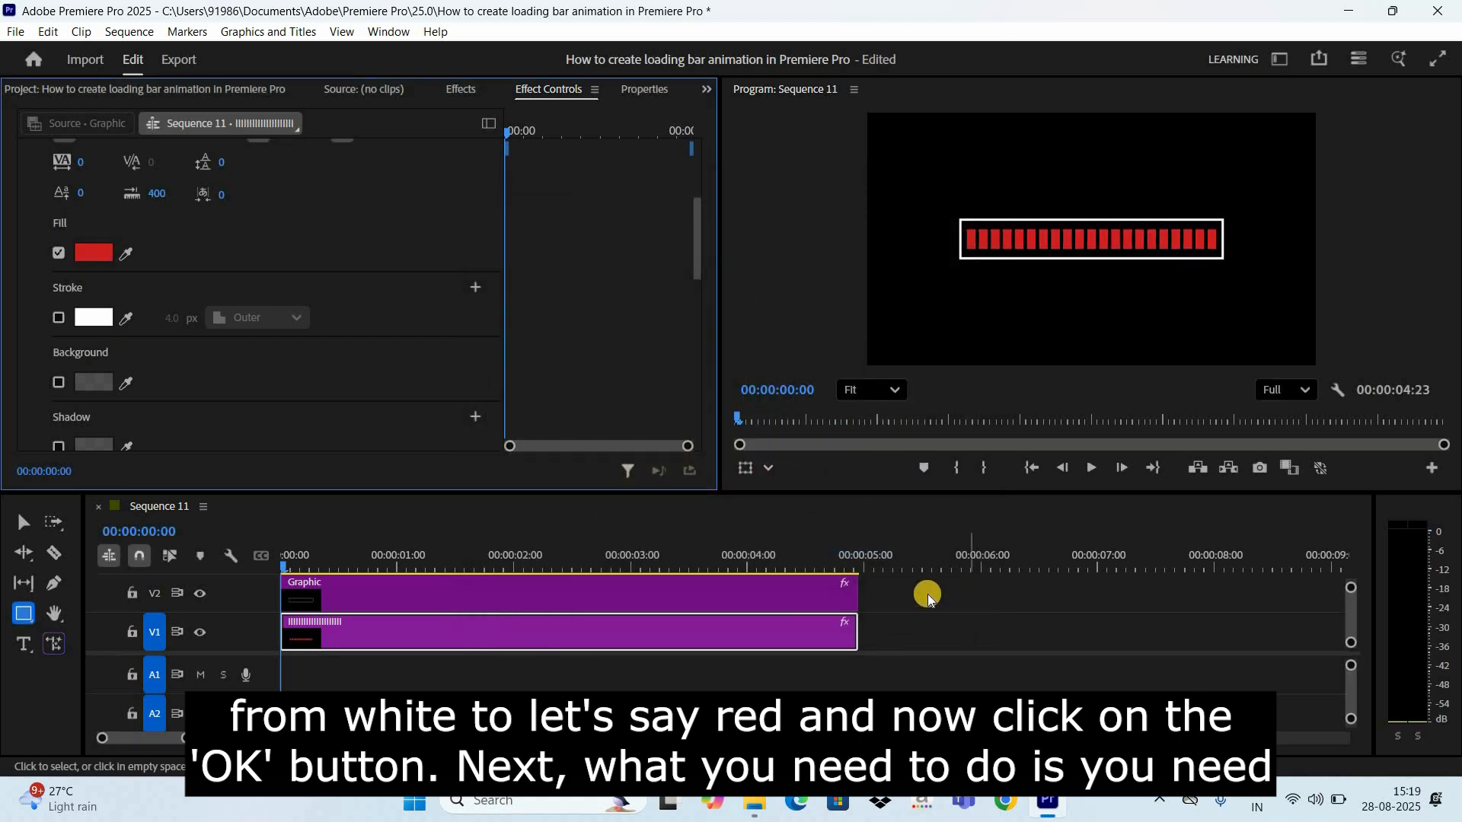
Search the effects for "crop", apply the Crop effect to the text clip on V1, and open the clip's effect settings
click(461, 90)
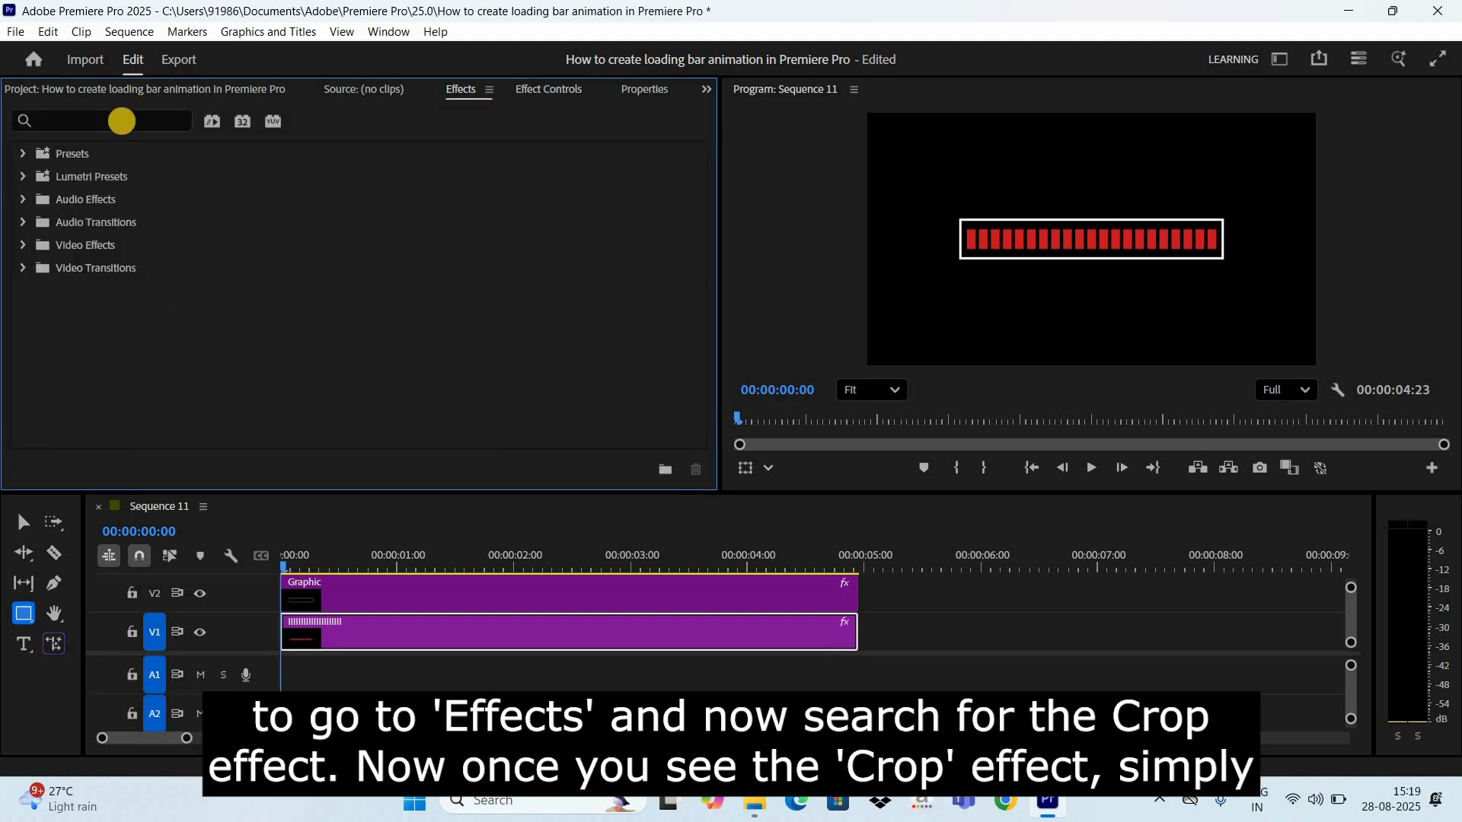
click(122, 120)
text(crop)
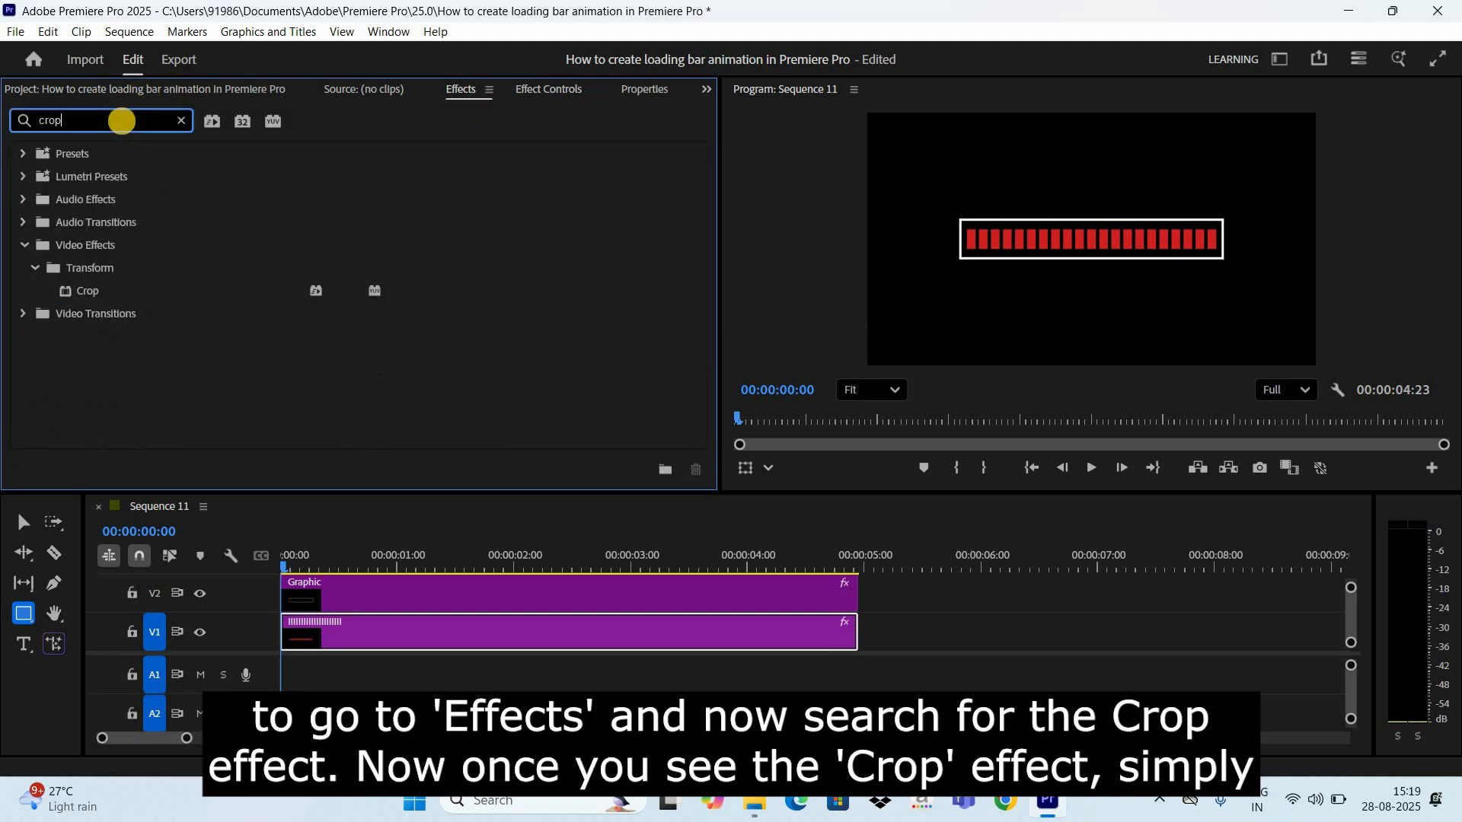
click(88, 289)
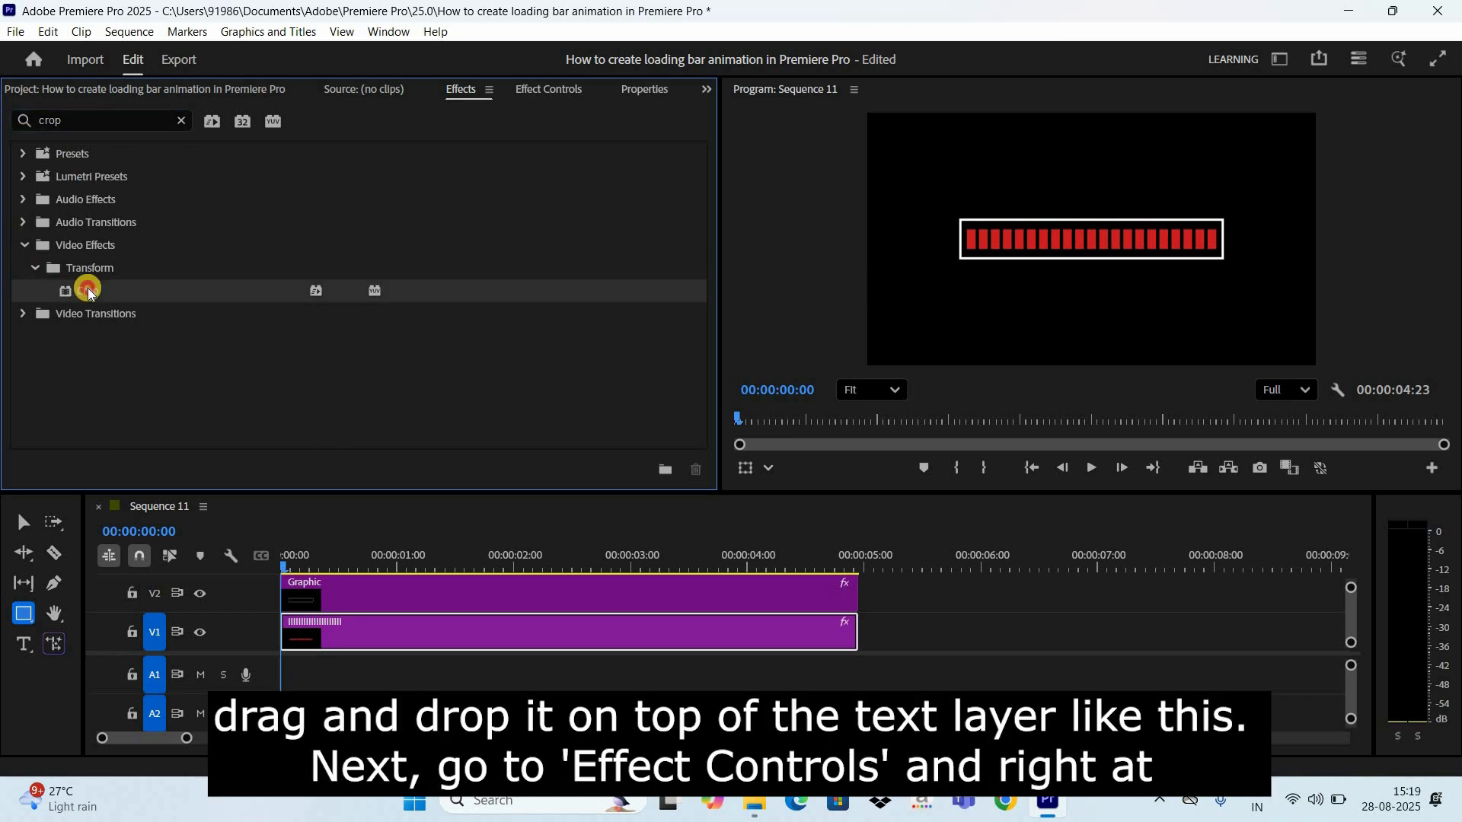
drag(89, 288, 363, 632)
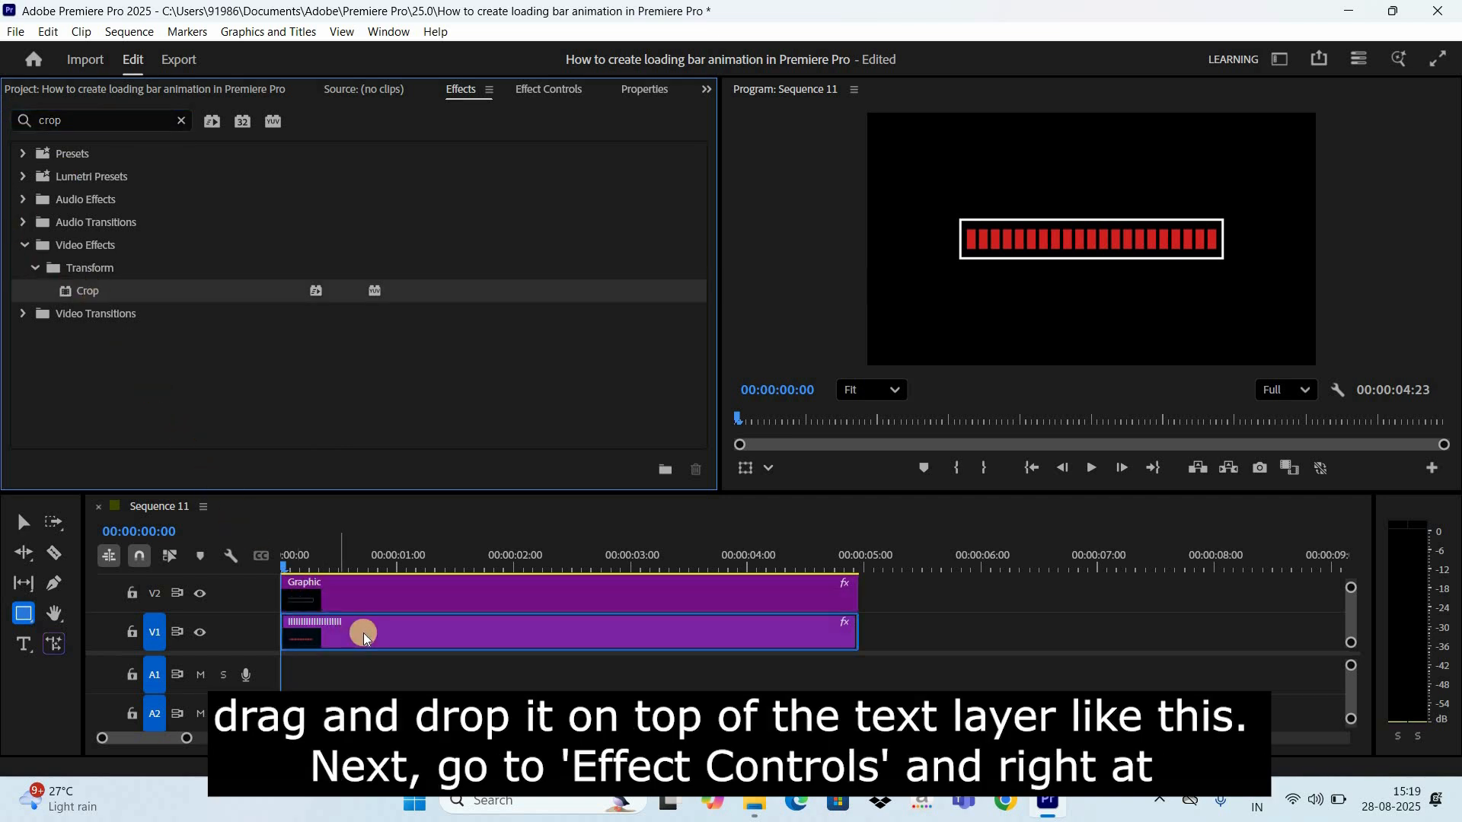
click(542, 93)
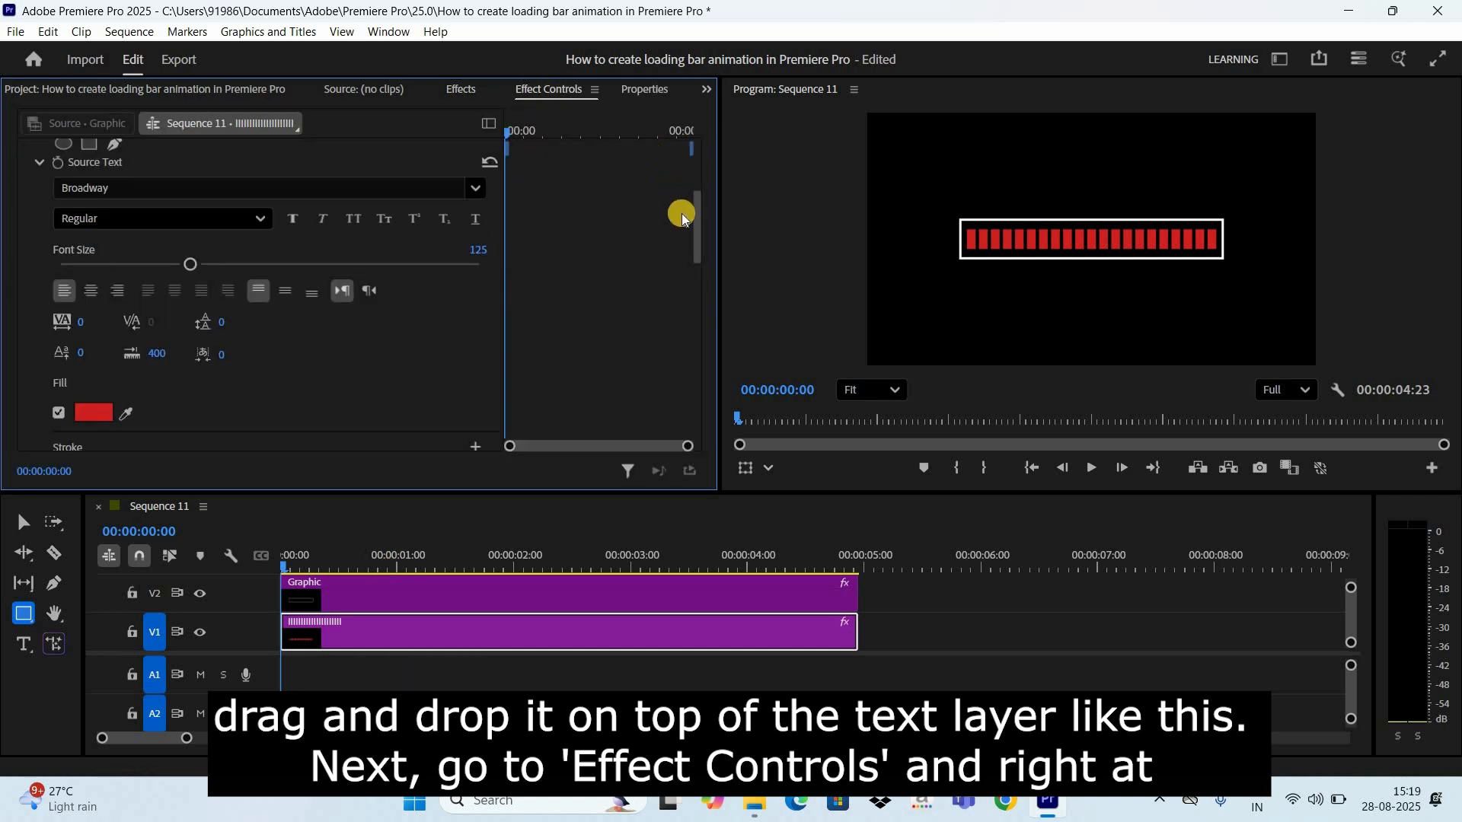
Animate the text clip's Crop effect with Right keyframes of 78% at the start and 21% at 00:00:02:10
drag(702, 183, 705, 145)
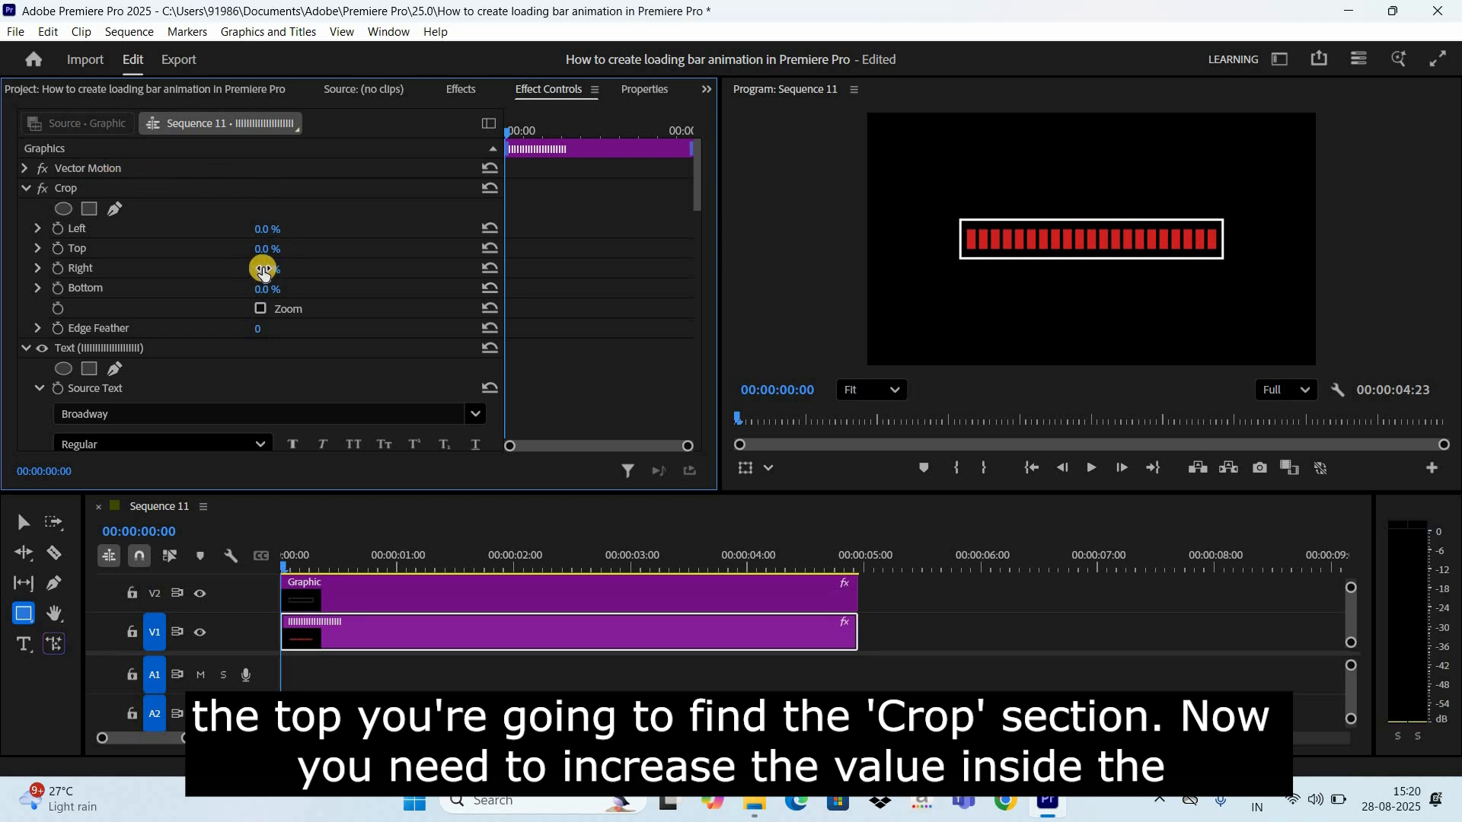
drag(262, 270, 343, 288)
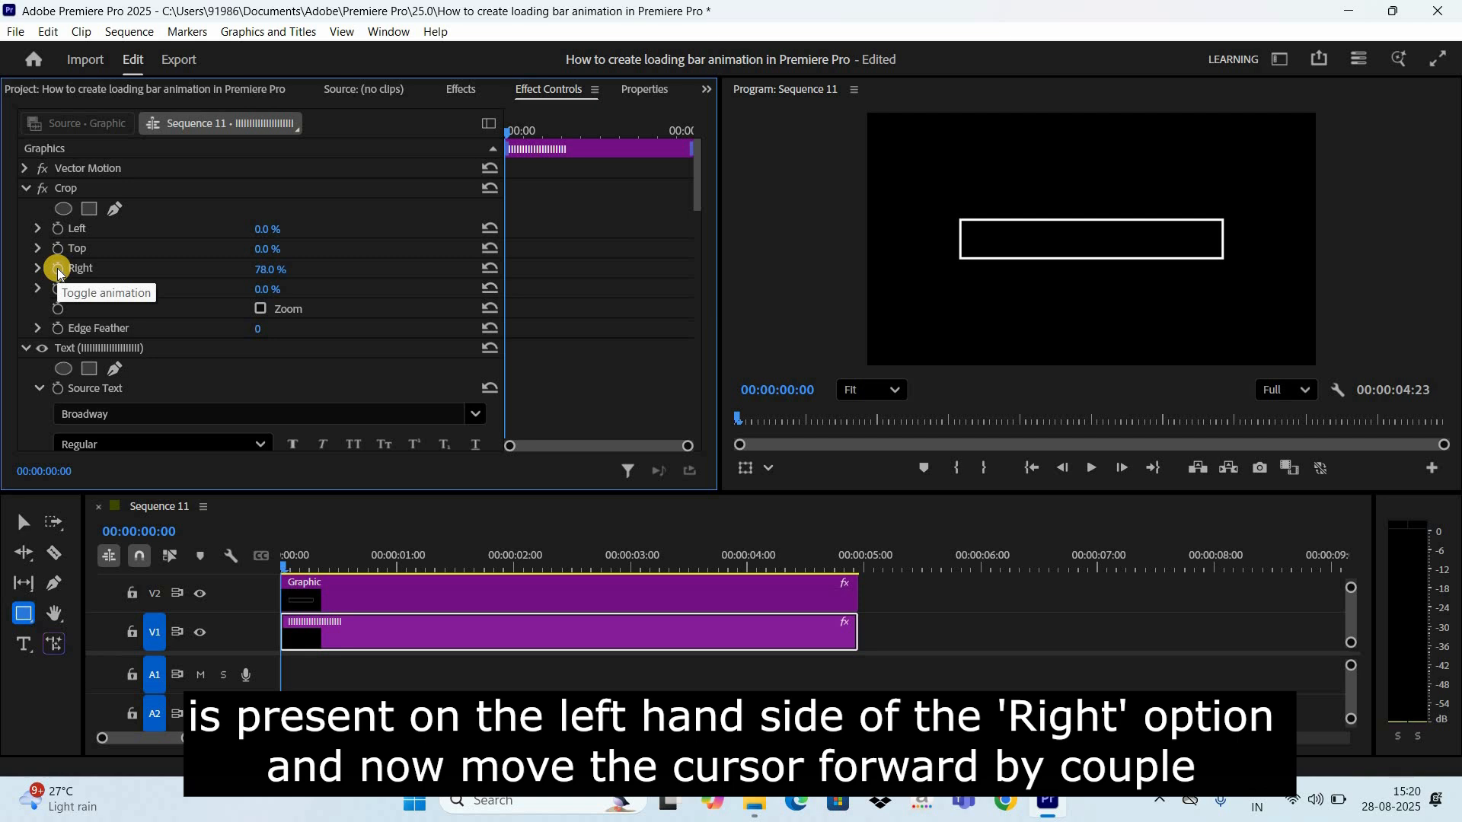
click(58, 268)
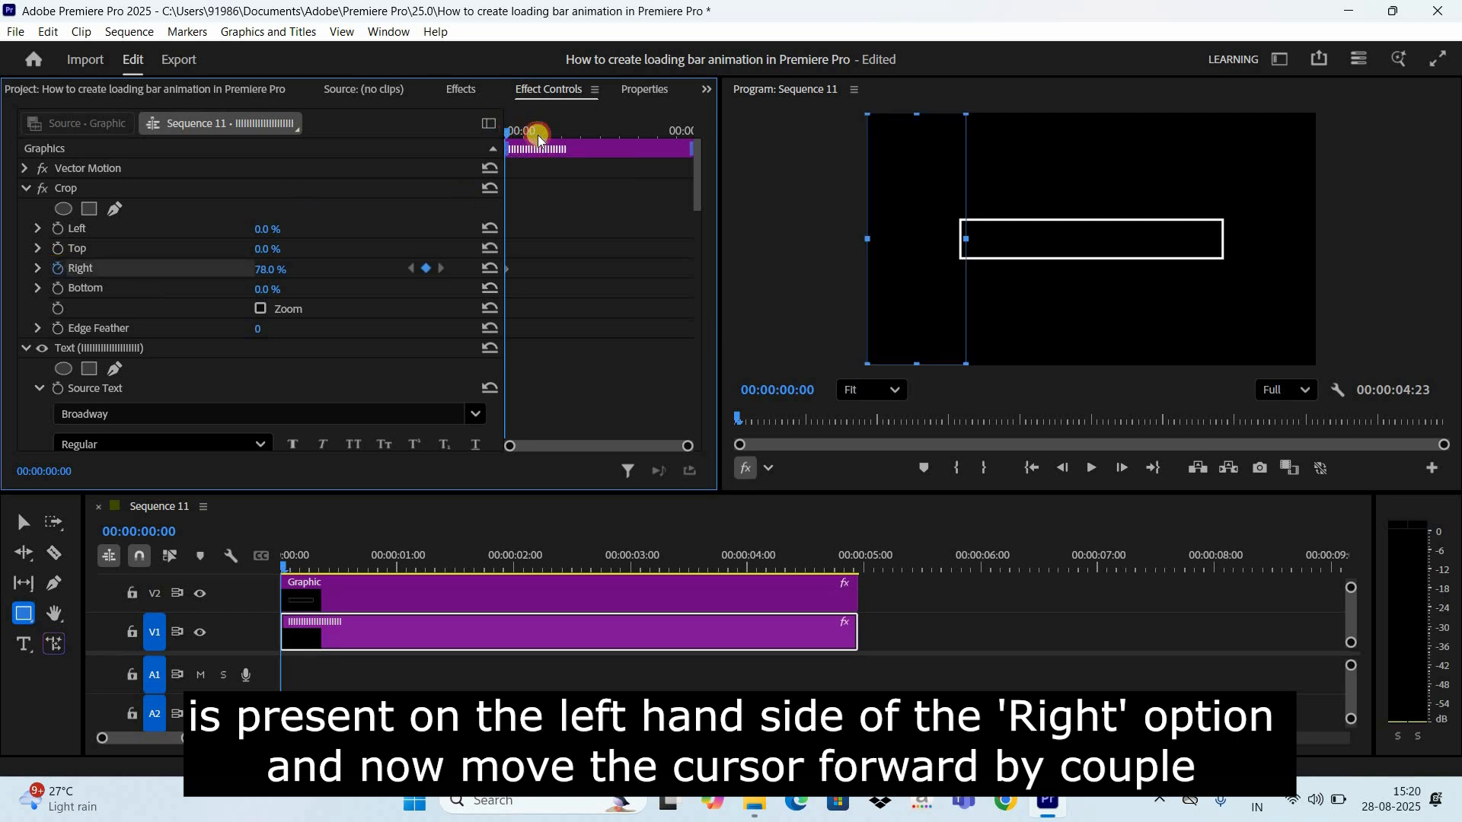
drag(522, 131, 603, 146)
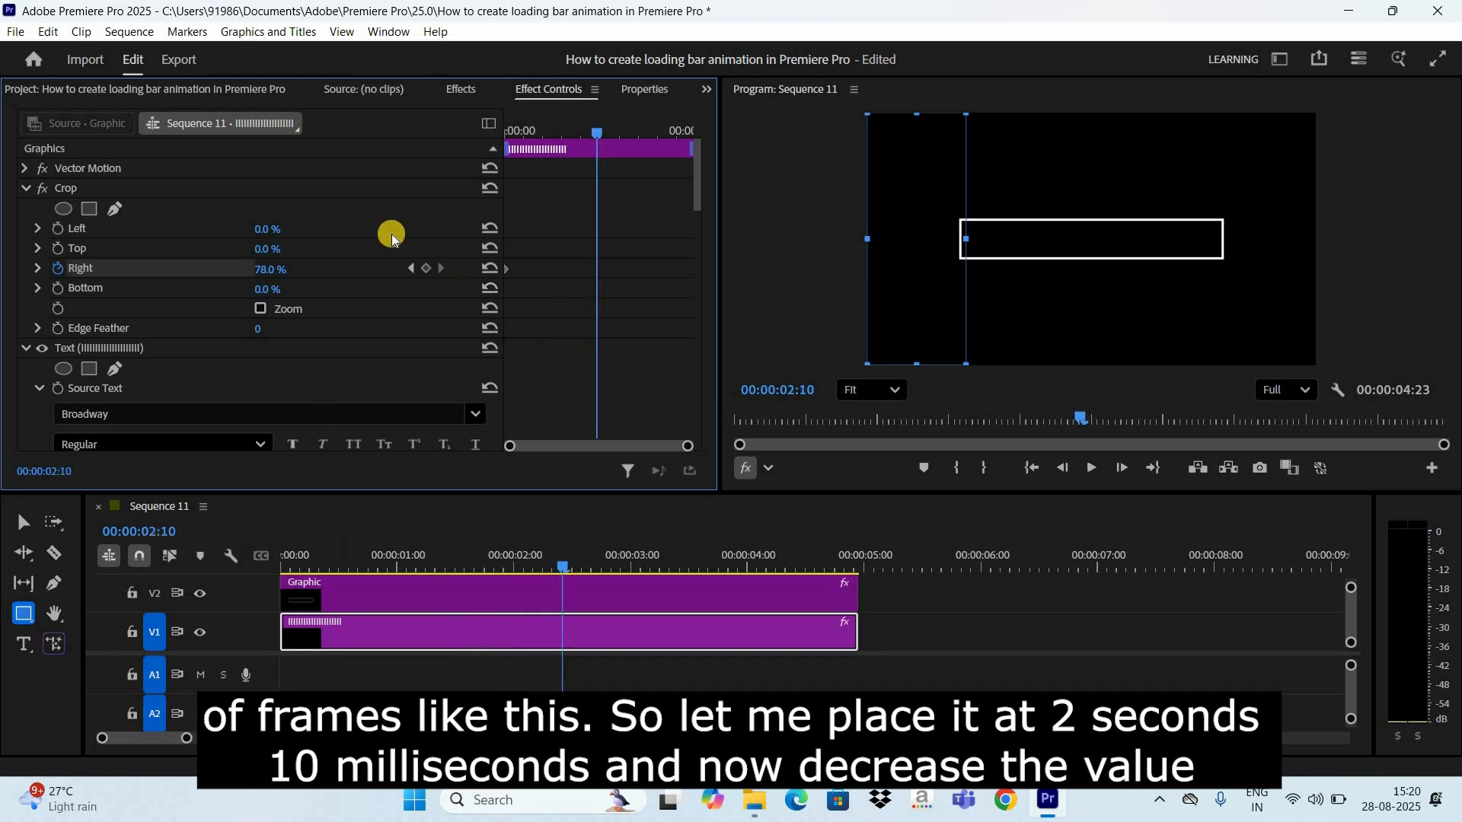
mouse_move(273, 272)
mouse_down()
mouse_move(206, 269)
mouse_move(281, 270)
mouse_up()
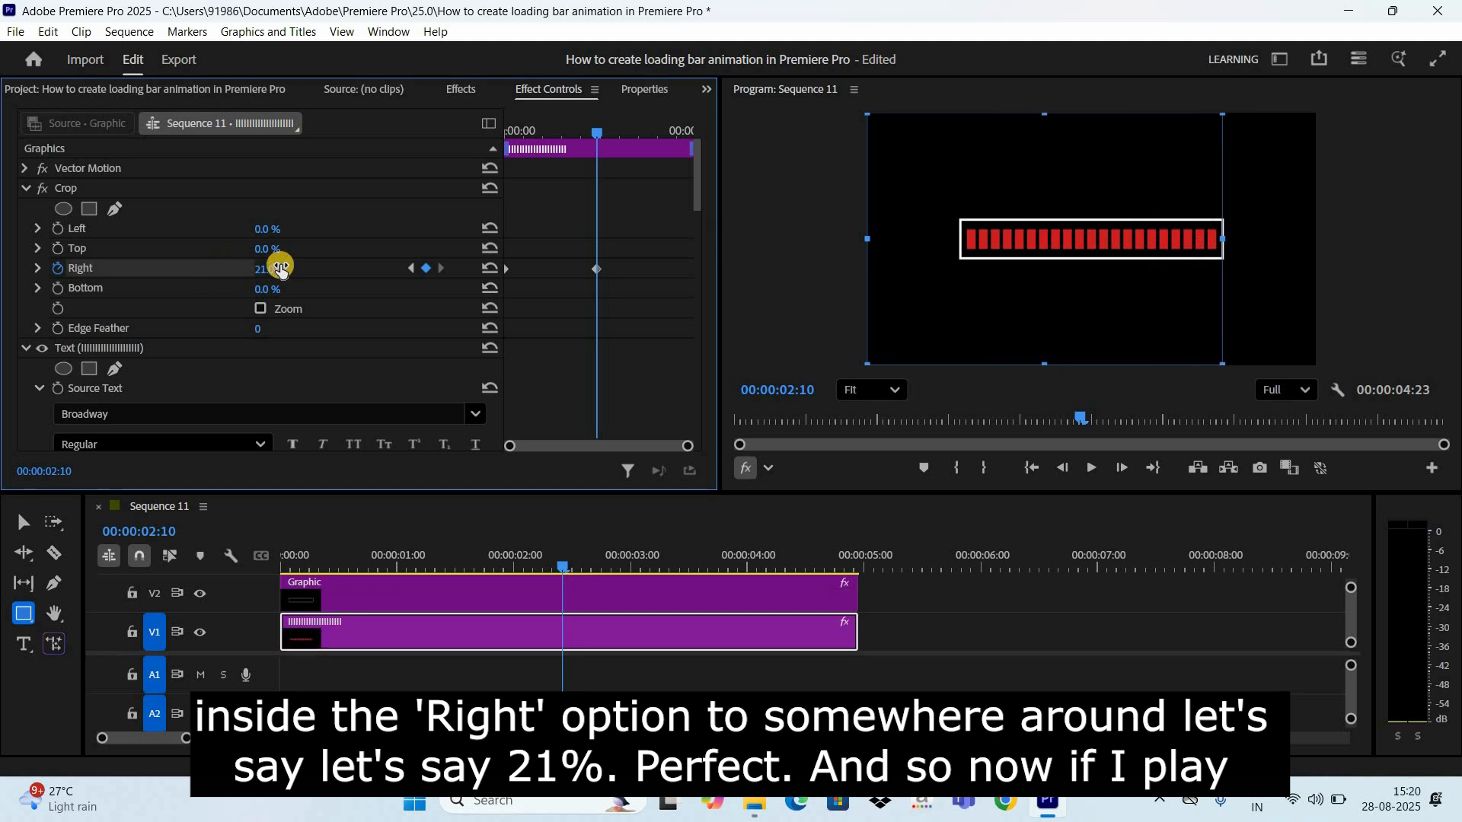
Play the sequence from the start to check the loading bar animation
click(1041, 471)
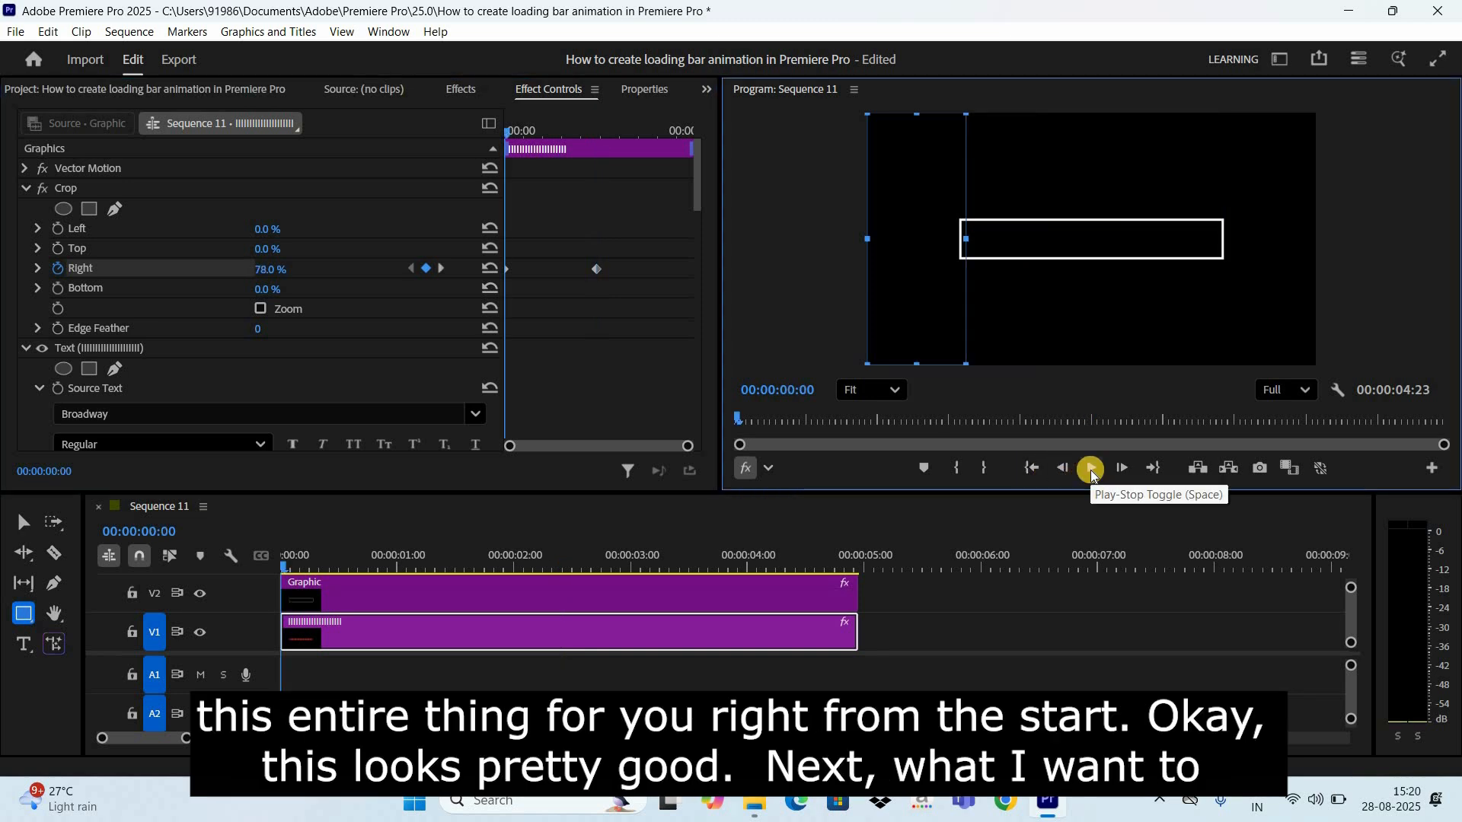
click(1091, 471)
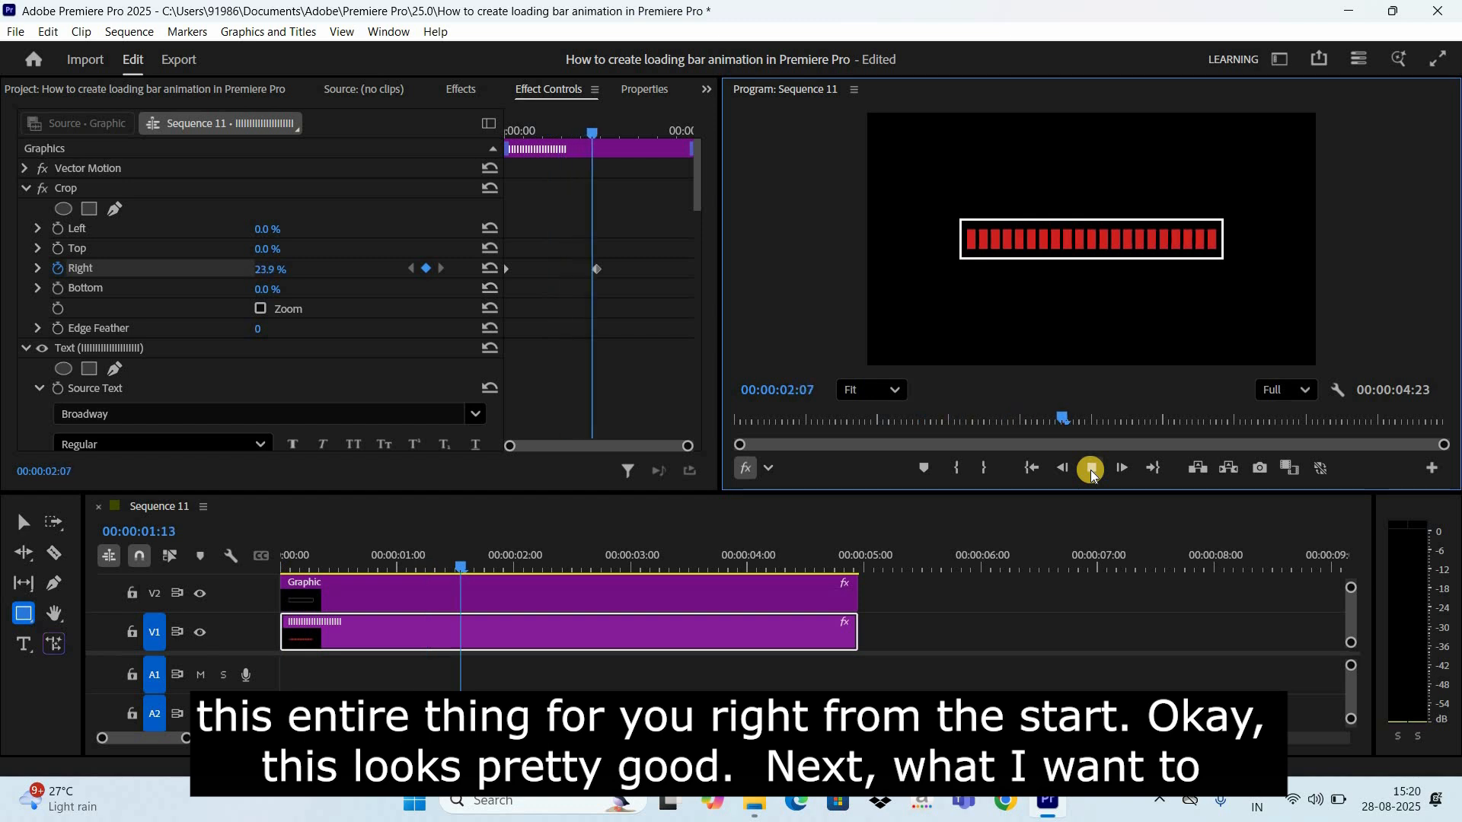
key(space)
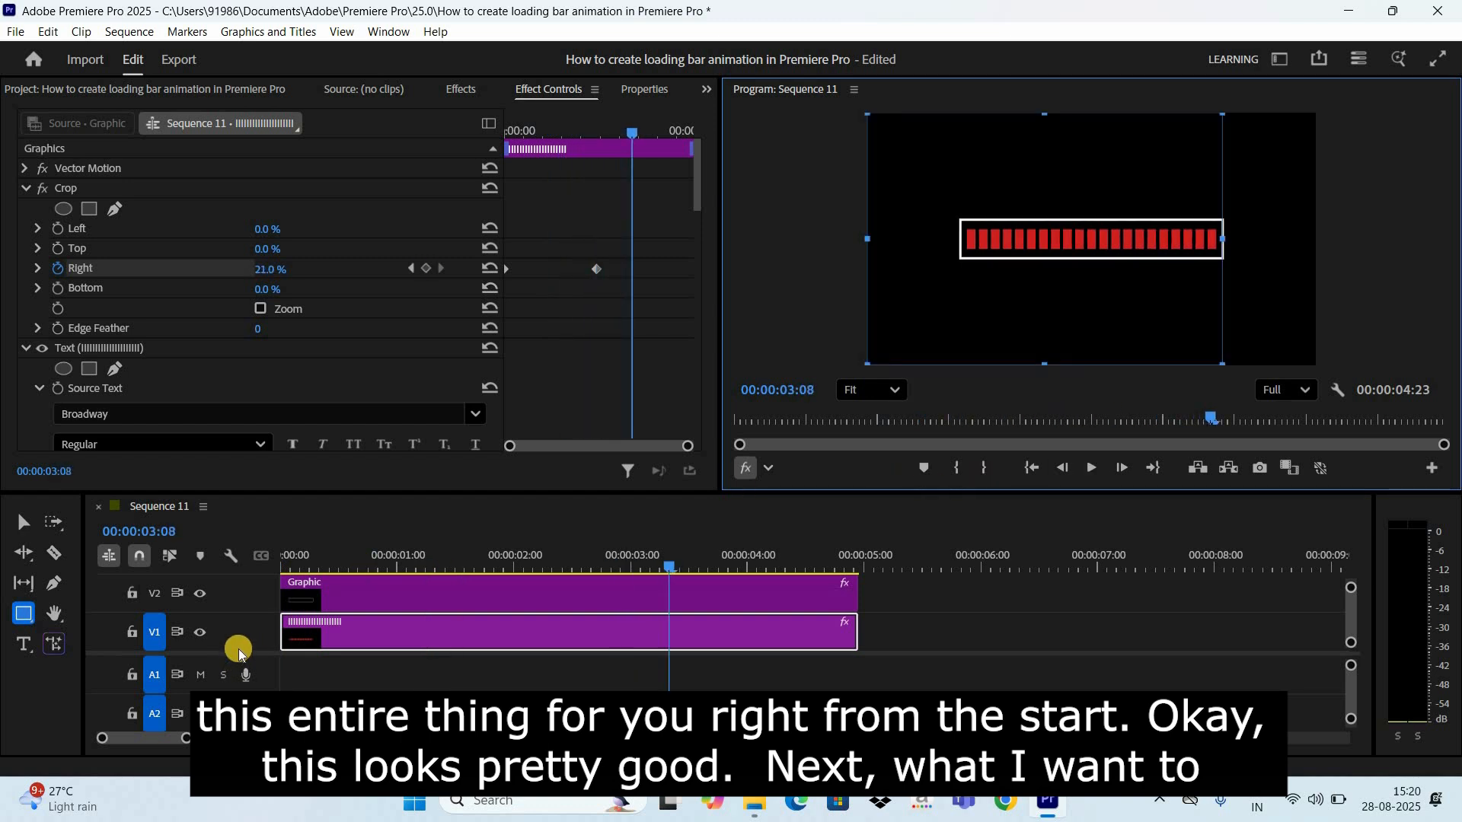
Add the text "Loading..." just below the loading bar with the Type tool, starting at the beginning of the sequence
drag(230, 654, 229, 669)
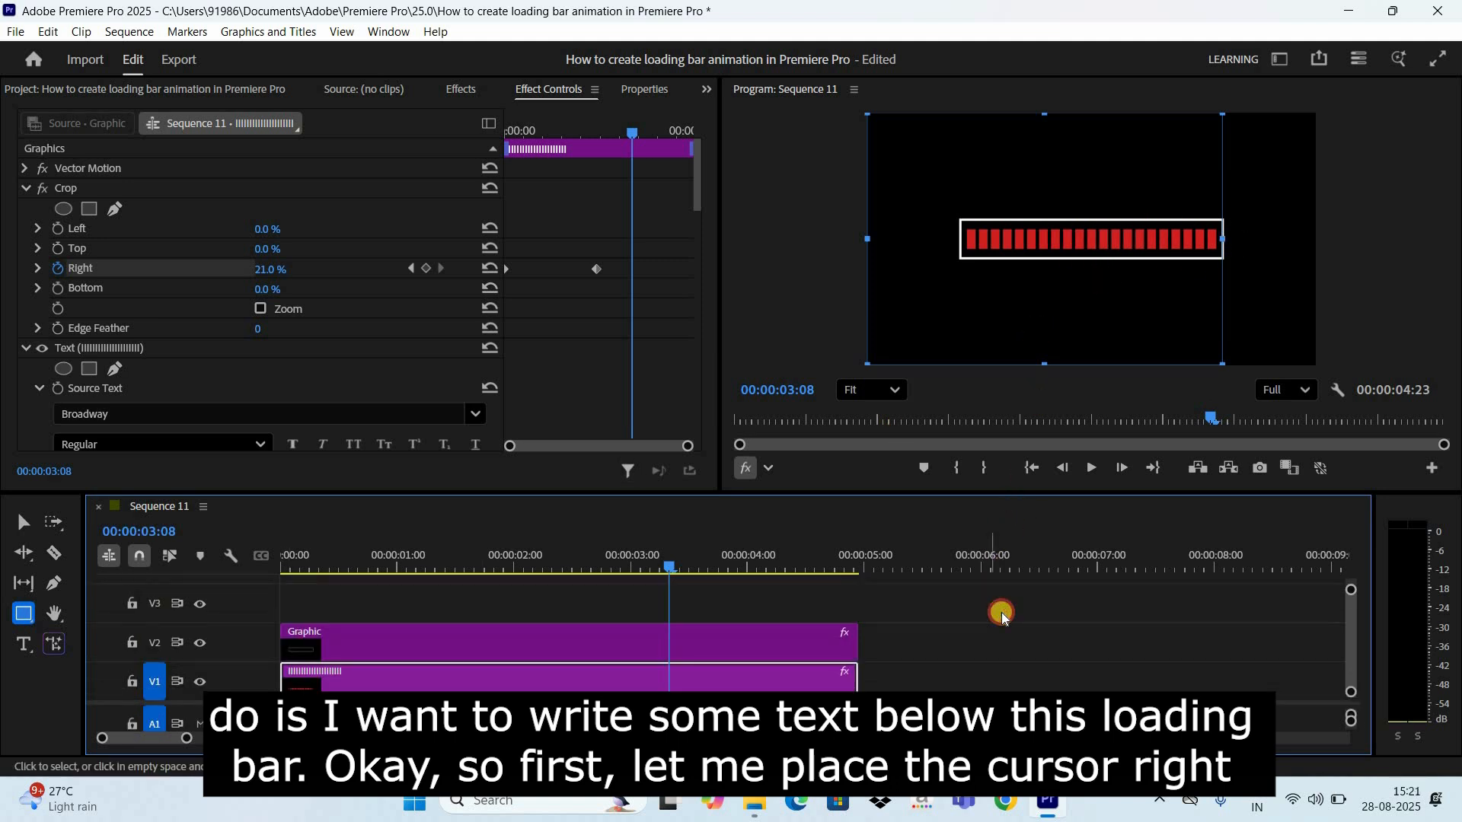
click(998, 577)
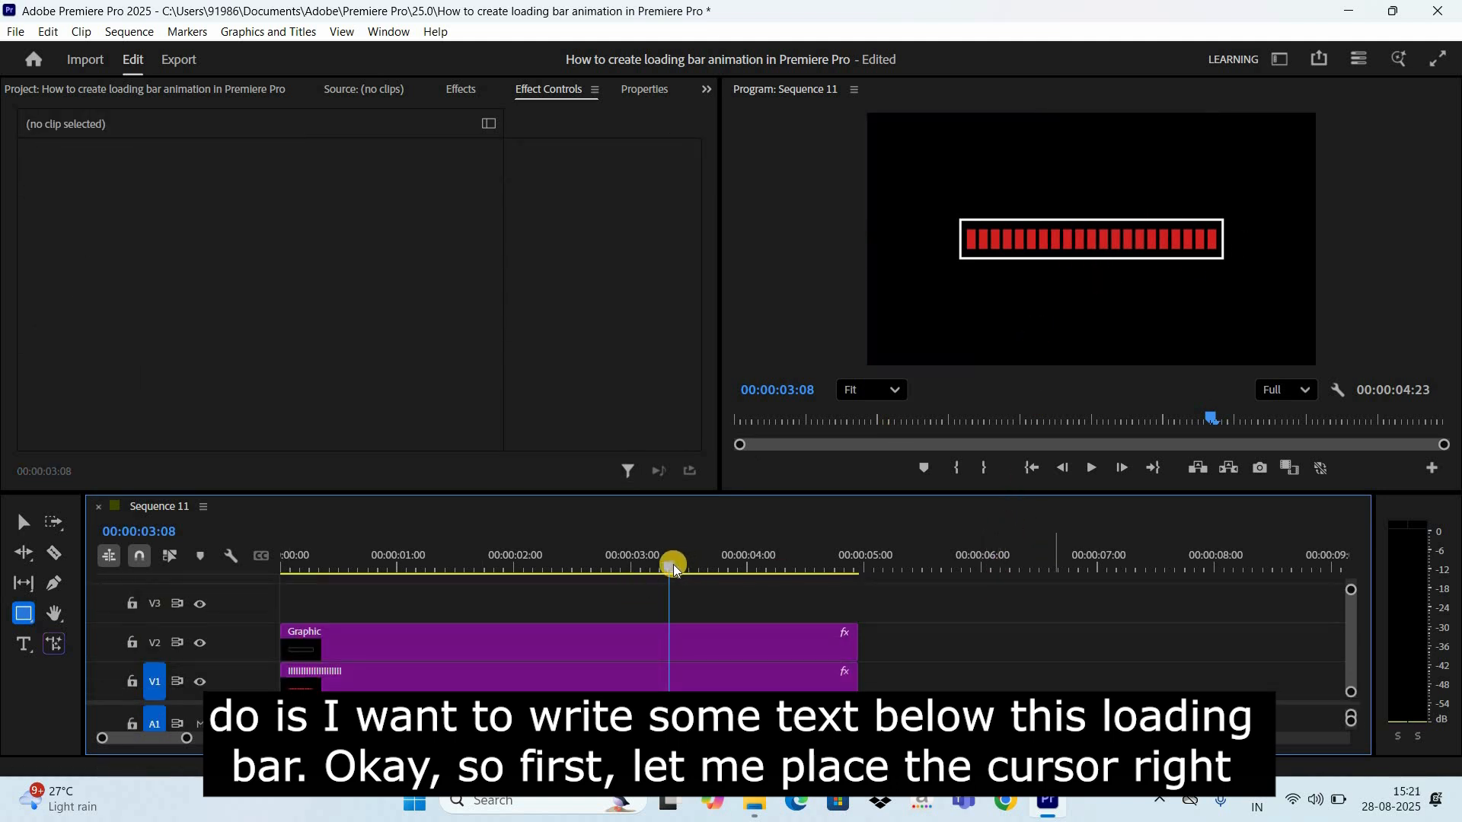
drag(386, 580, 229, 571)
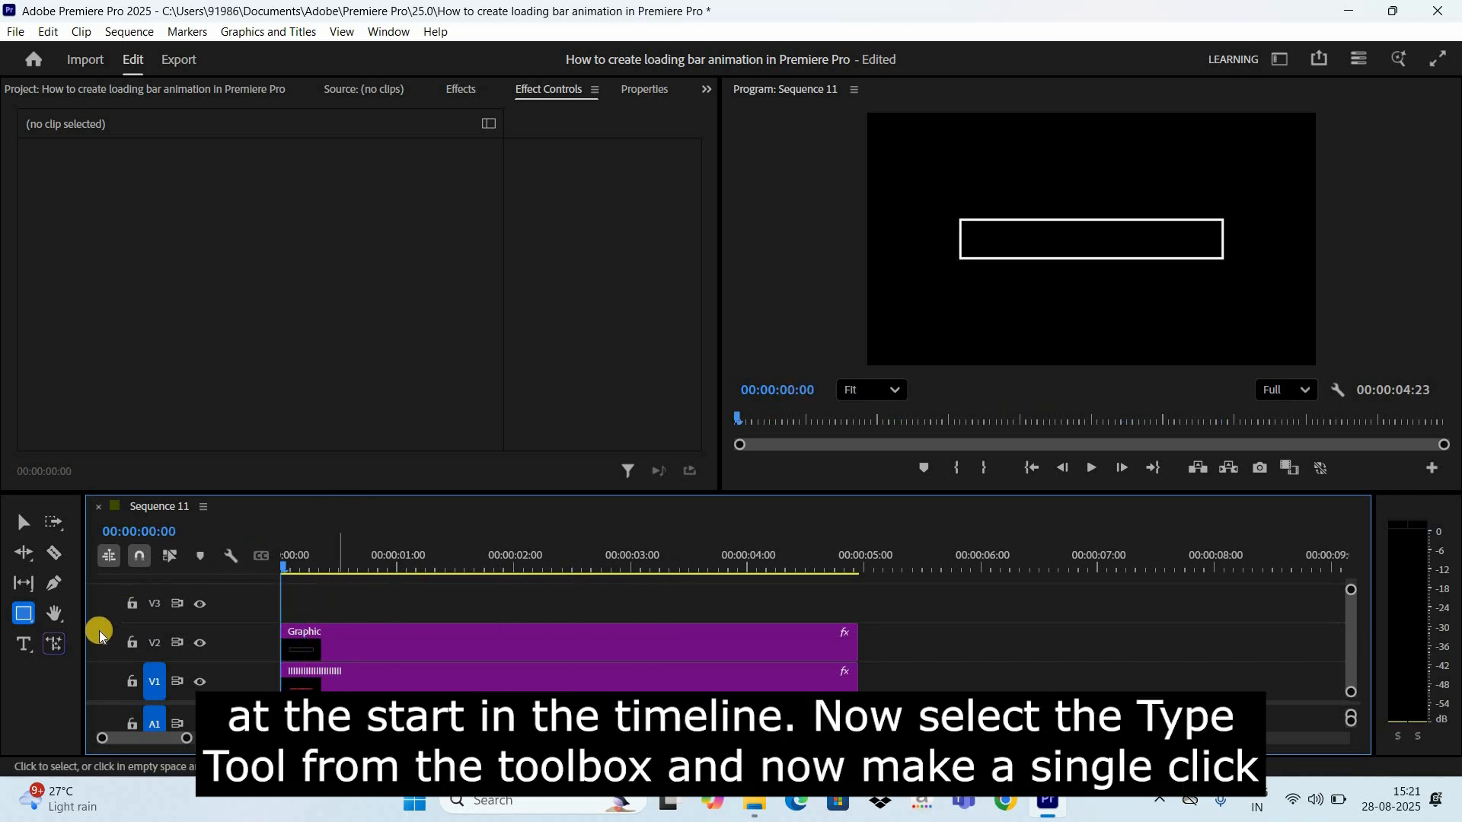
click(21, 647)
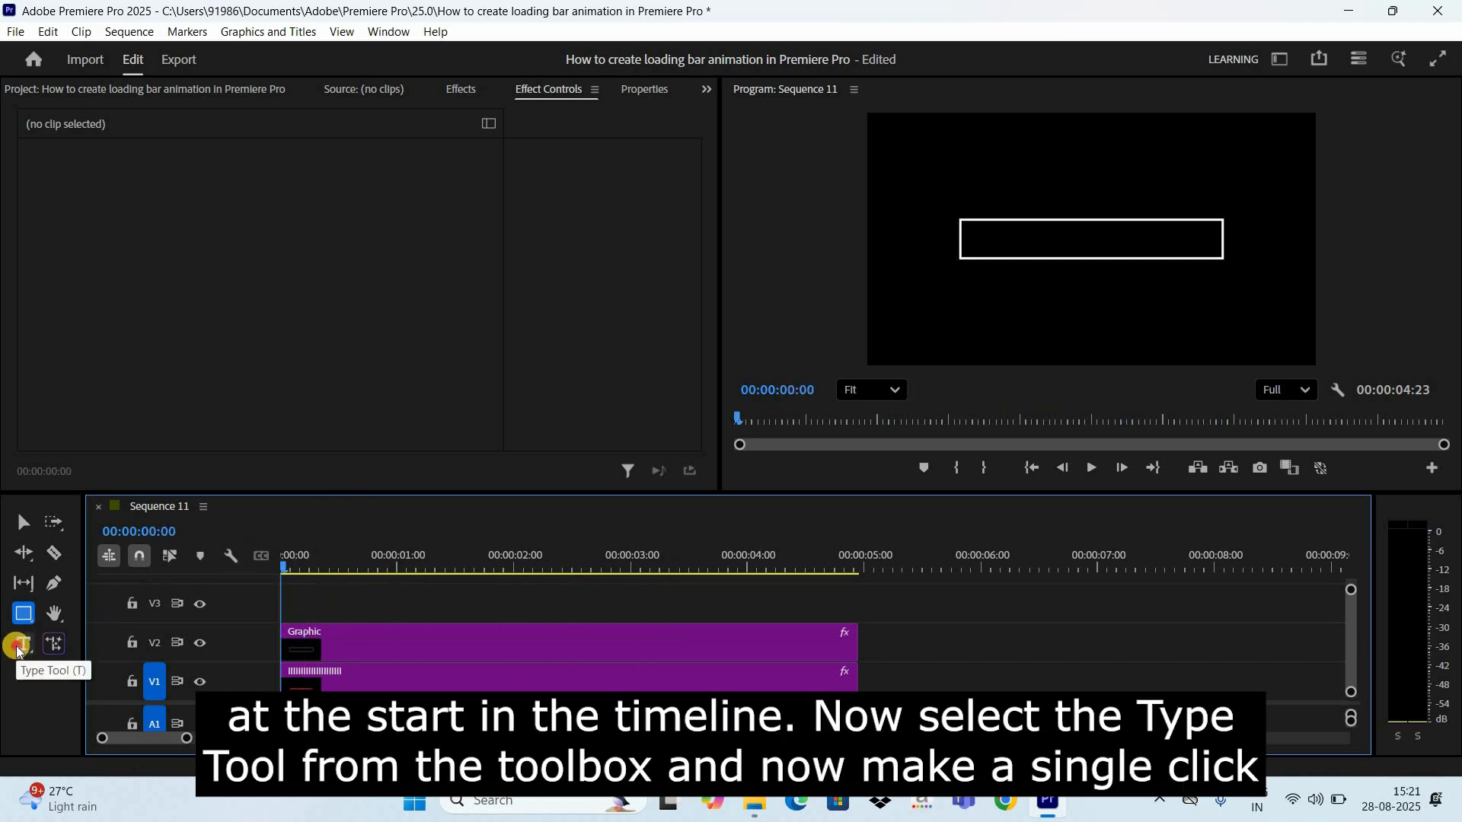
click(1019, 278)
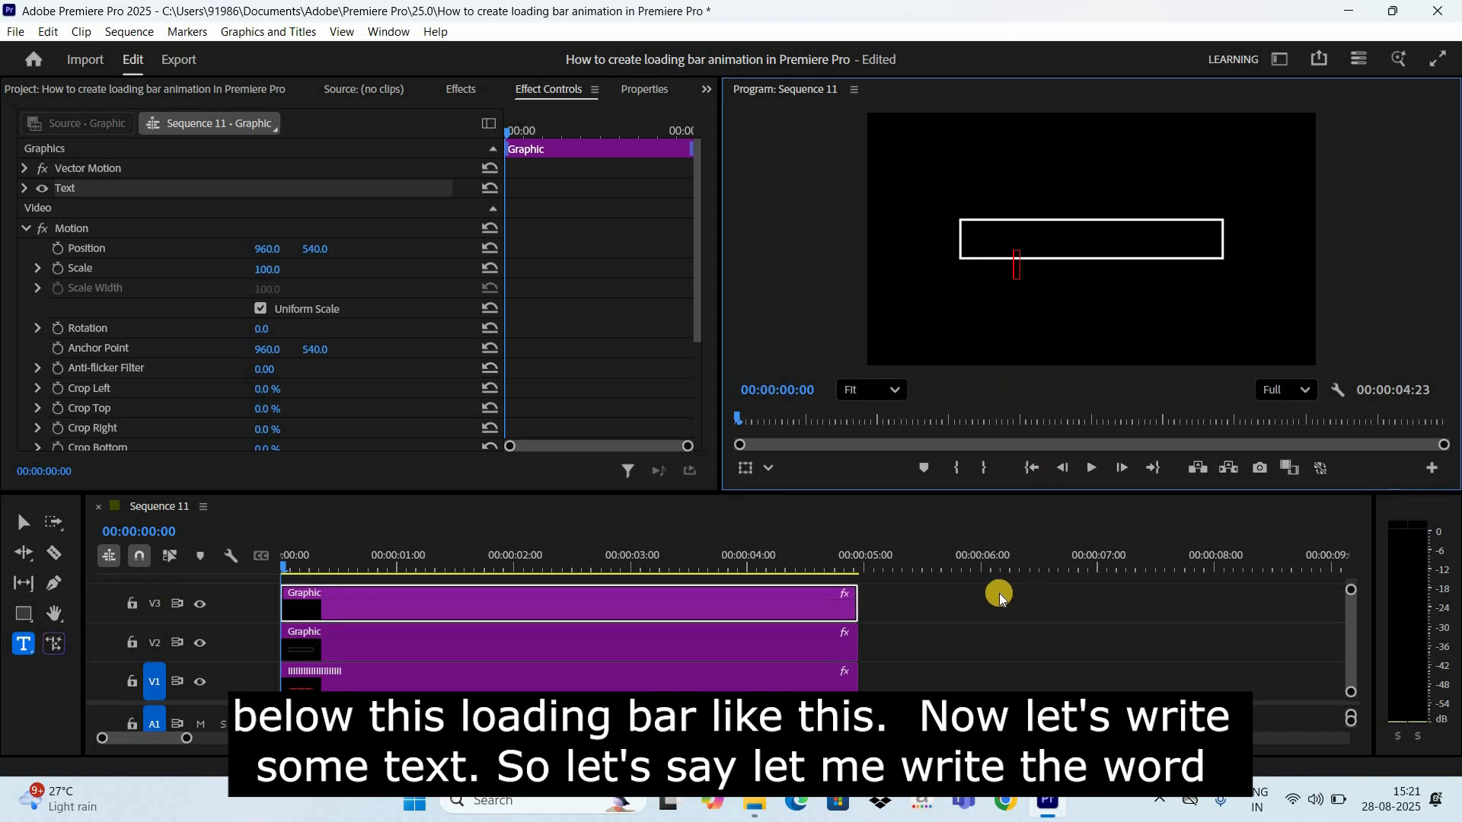
key(Caps_Lock)
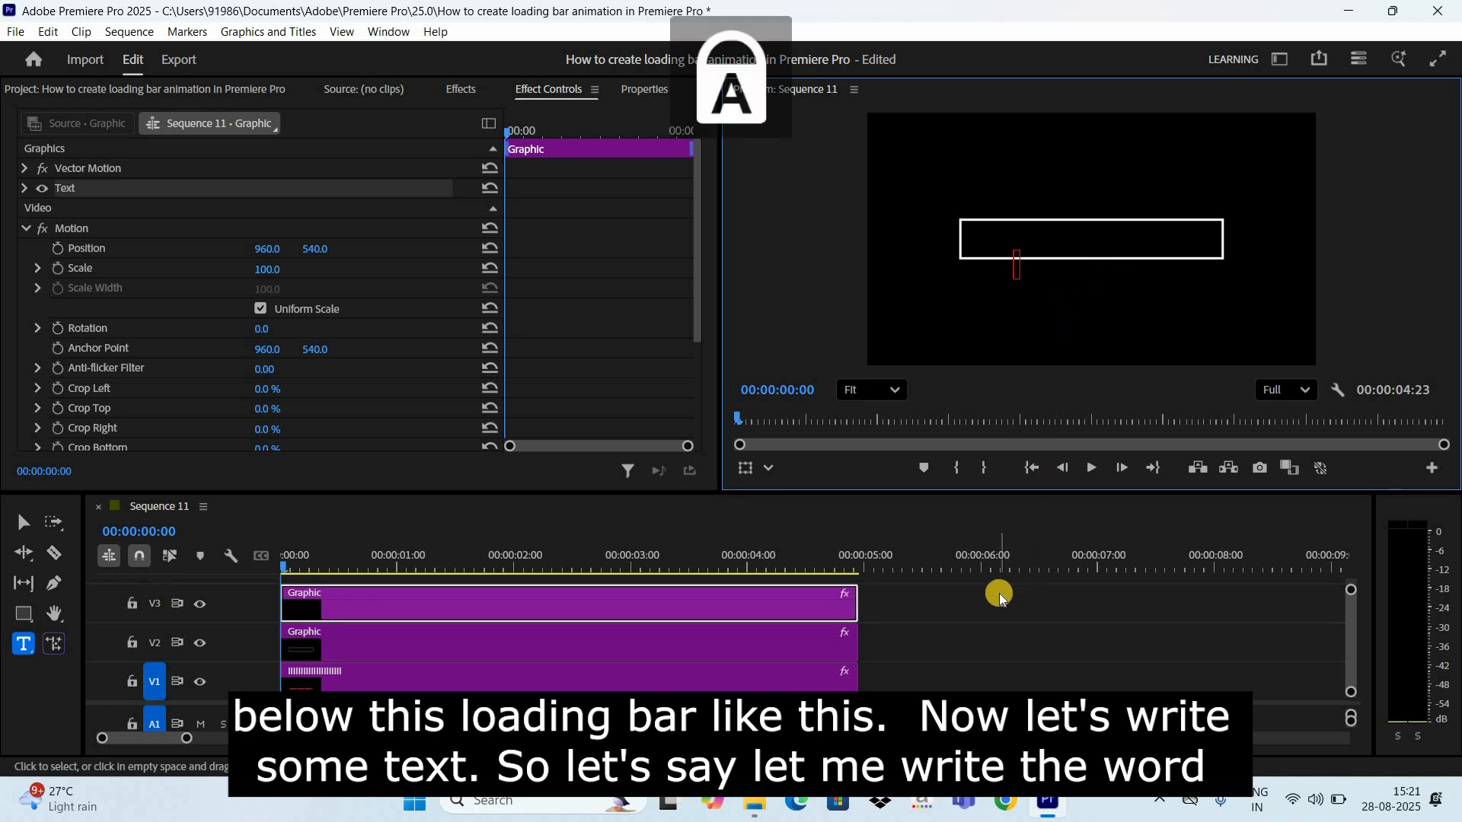
text(L)
key(Caps_Lock)
text(oa)
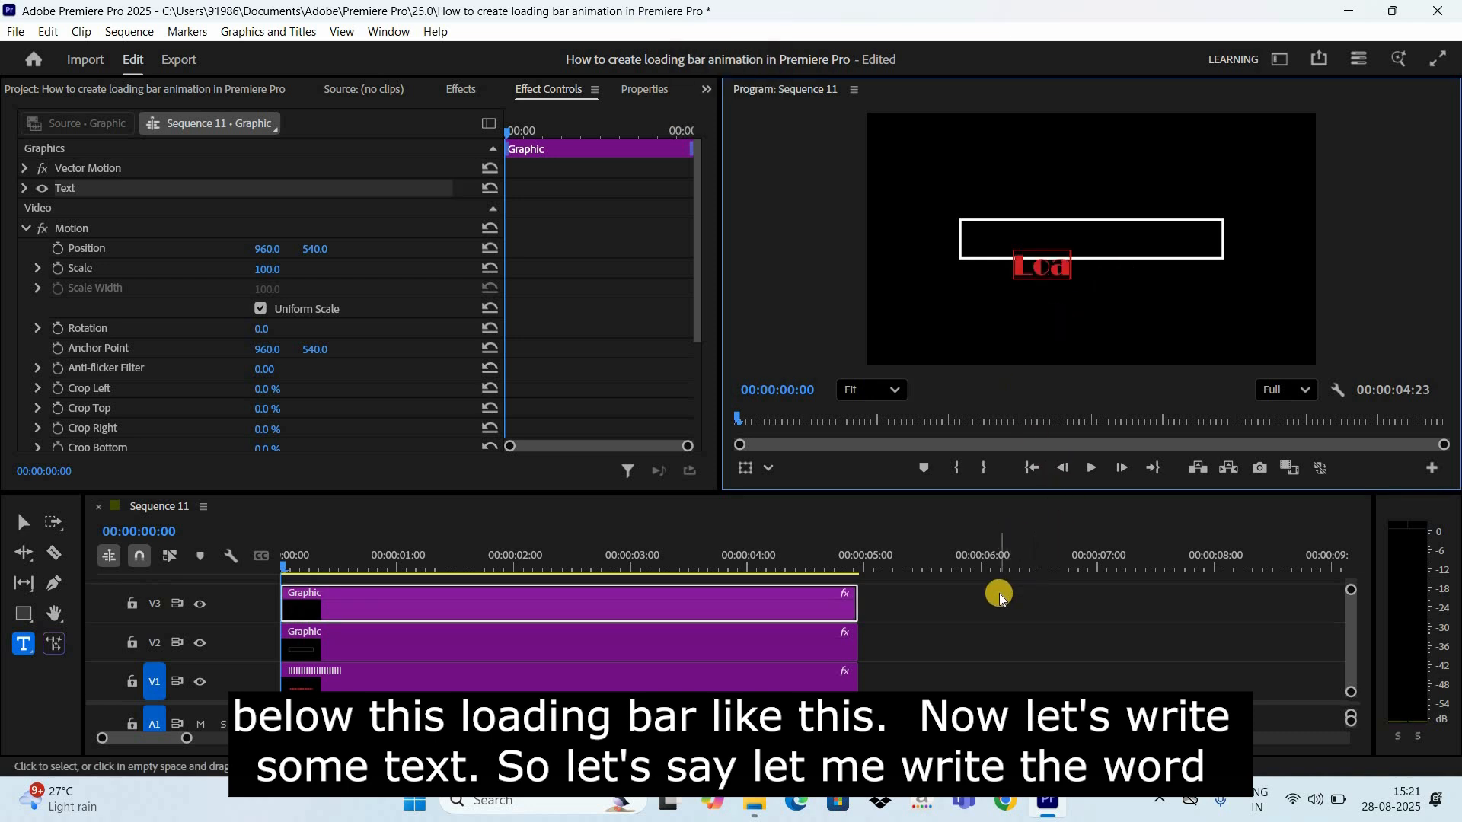
text(ding)
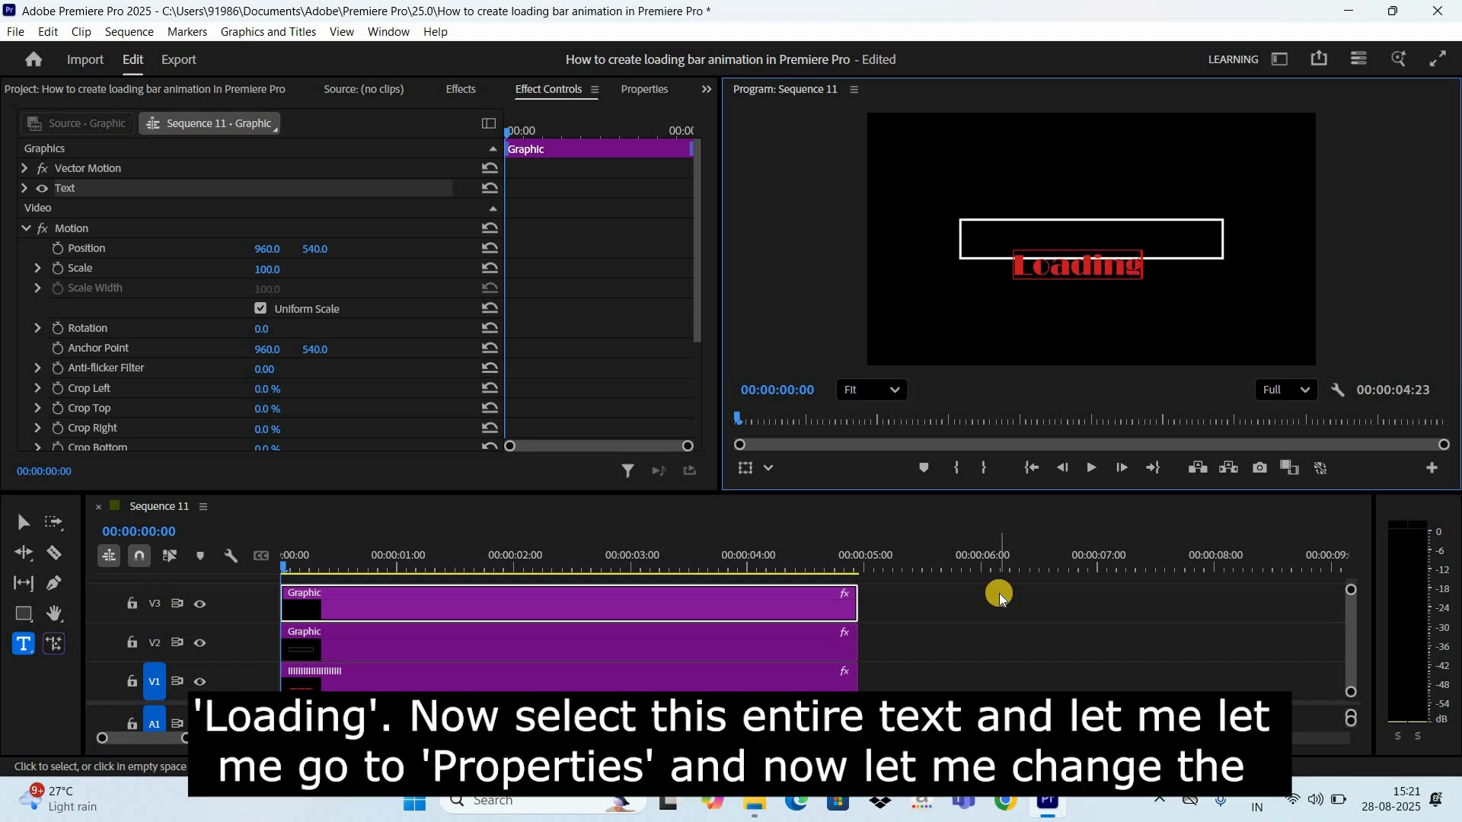
text(...)
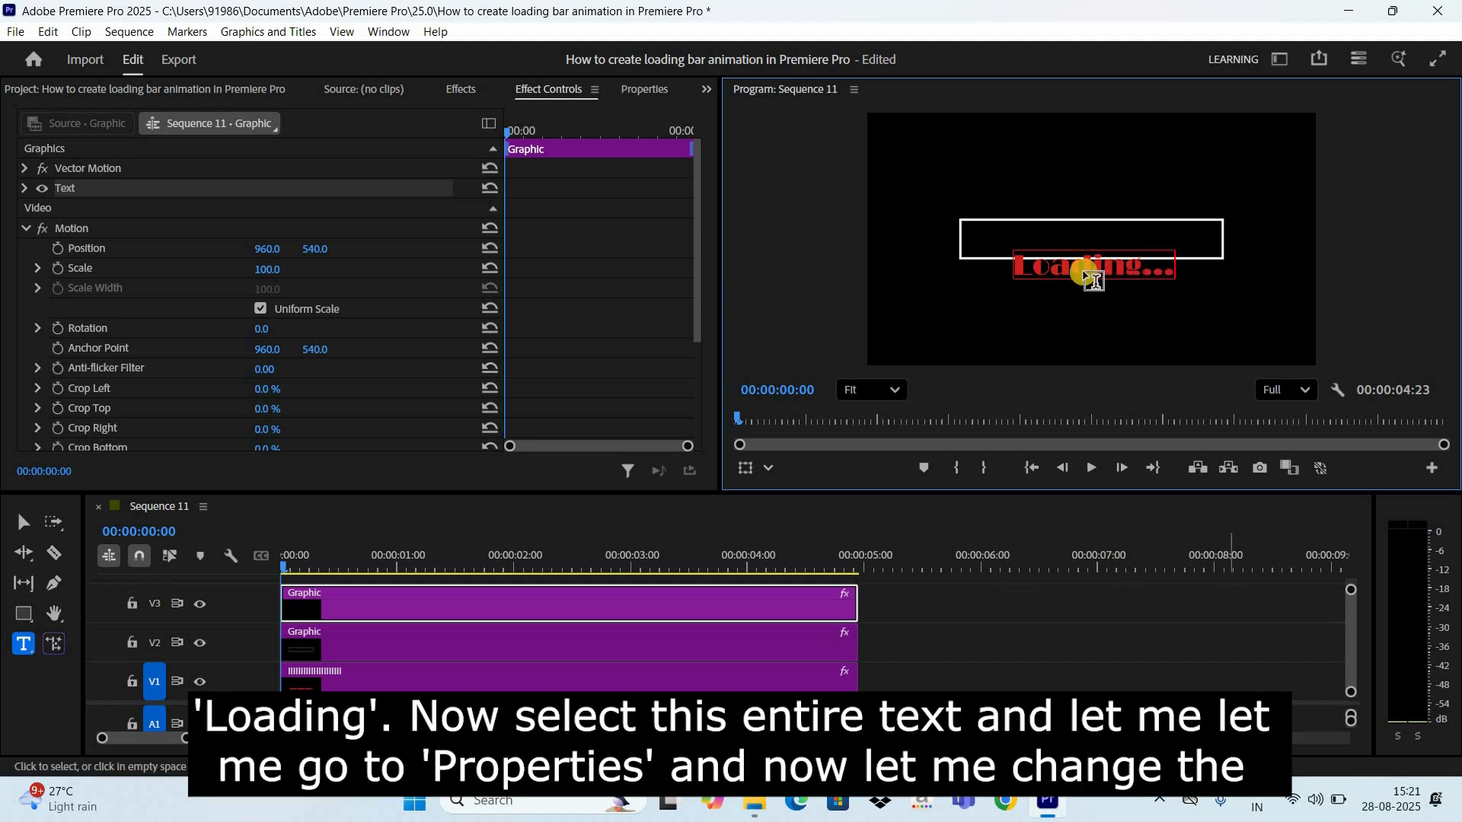
Set the whole "Loading..." text to Arial Regular with a font size of 80
key(ctrl+a)
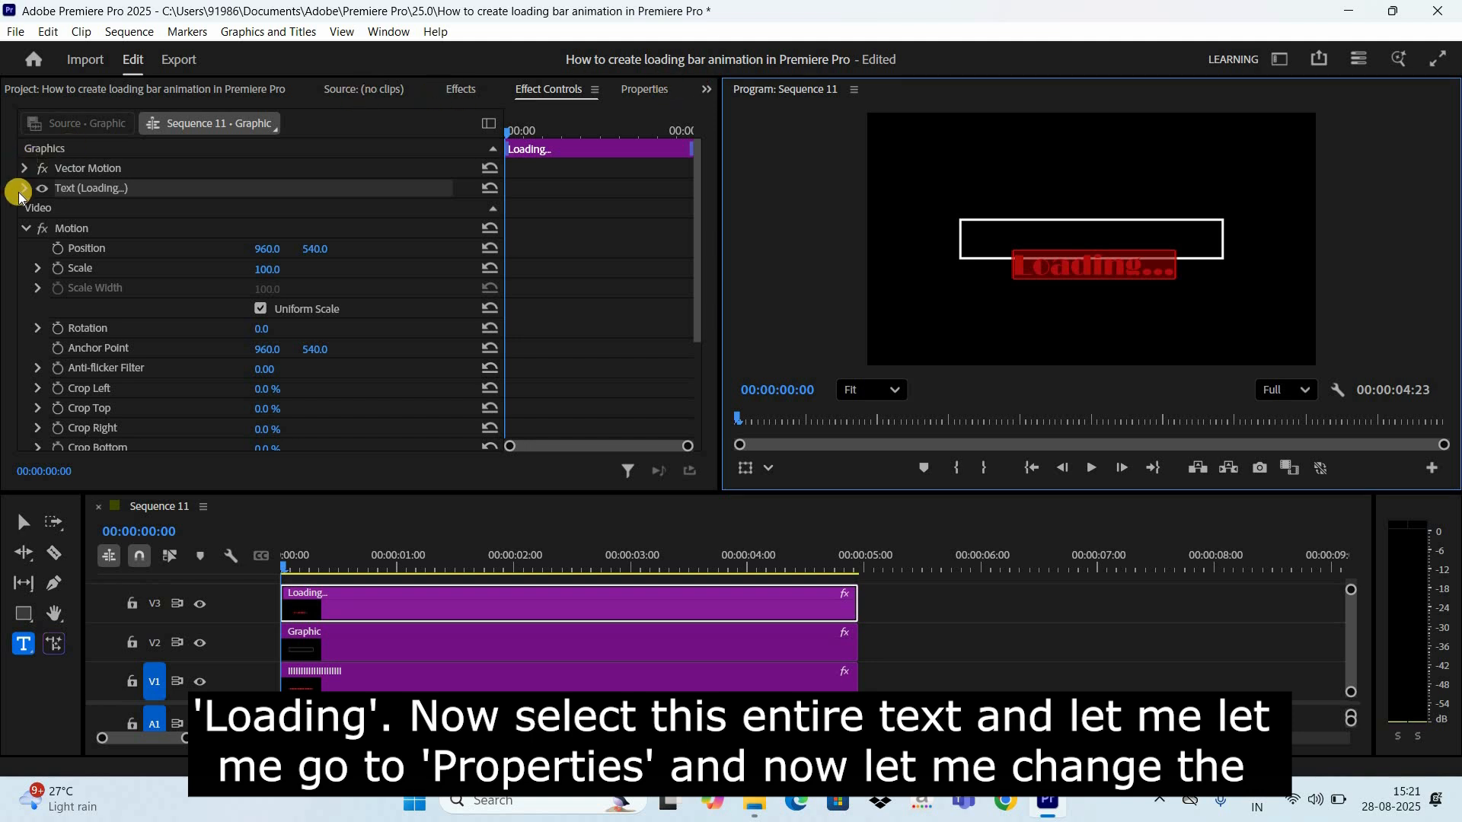
click(644, 89)
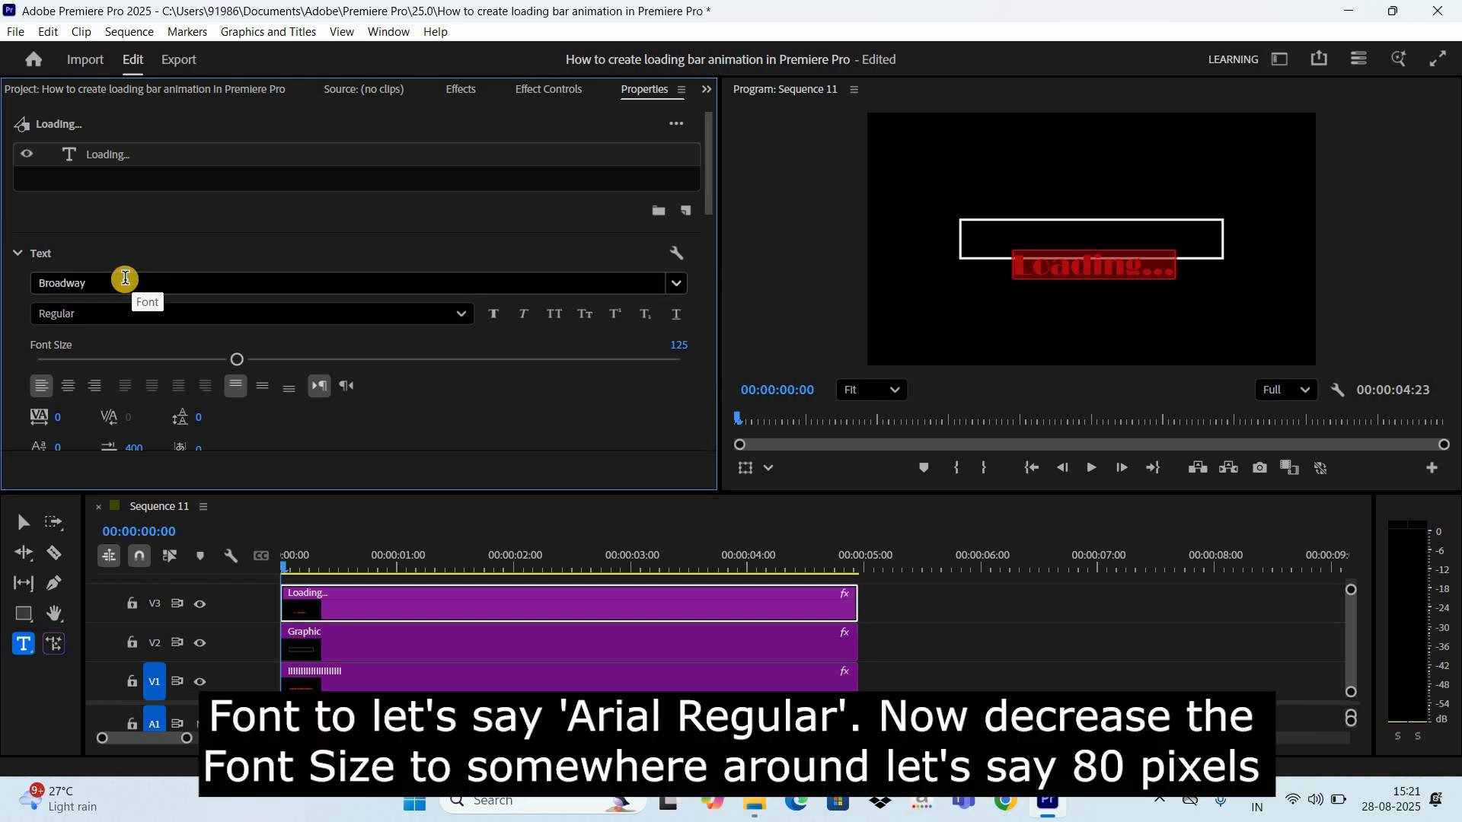
click(126, 280)
text(arial)
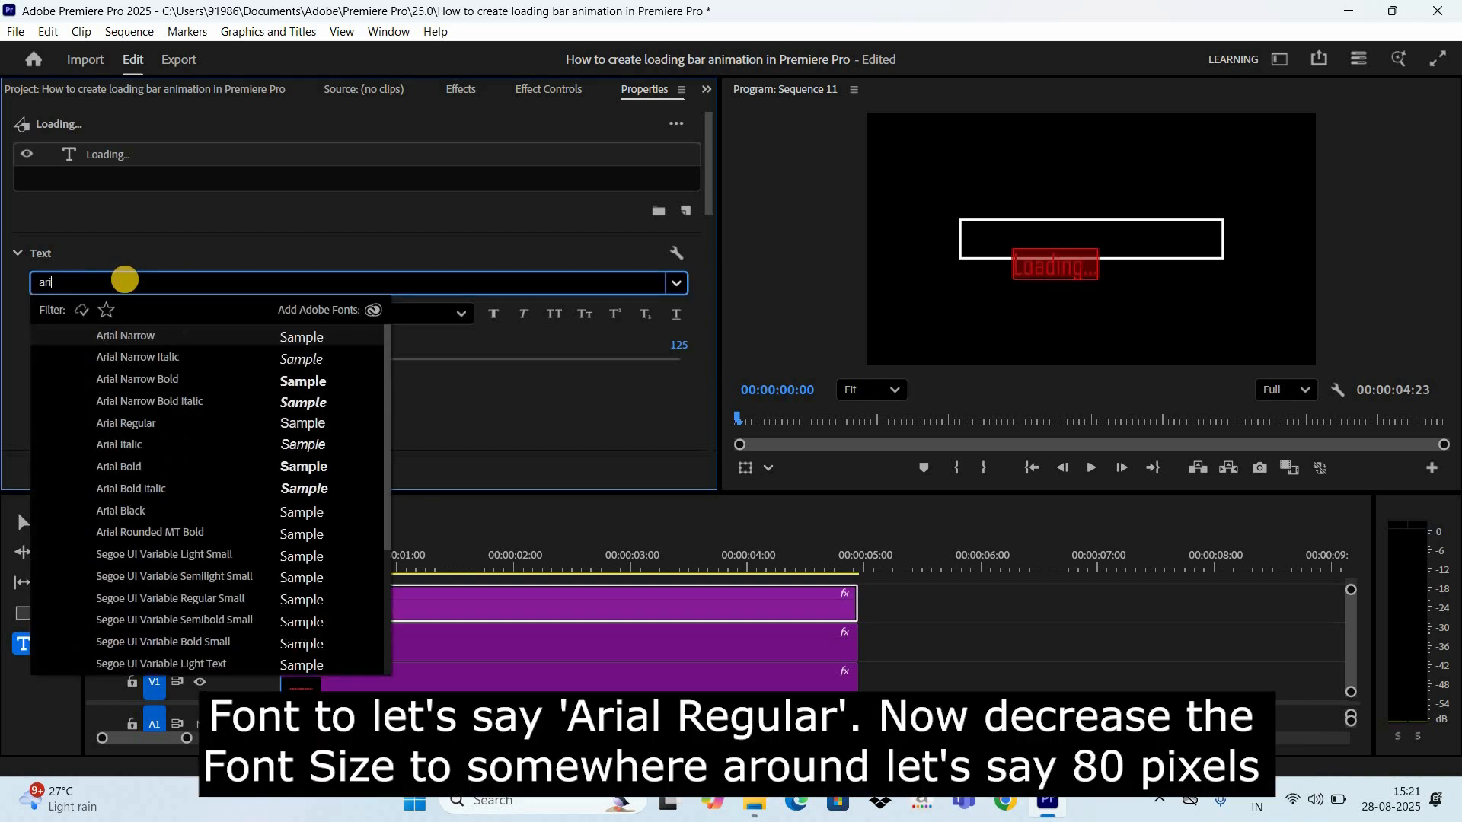
click(143, 424)
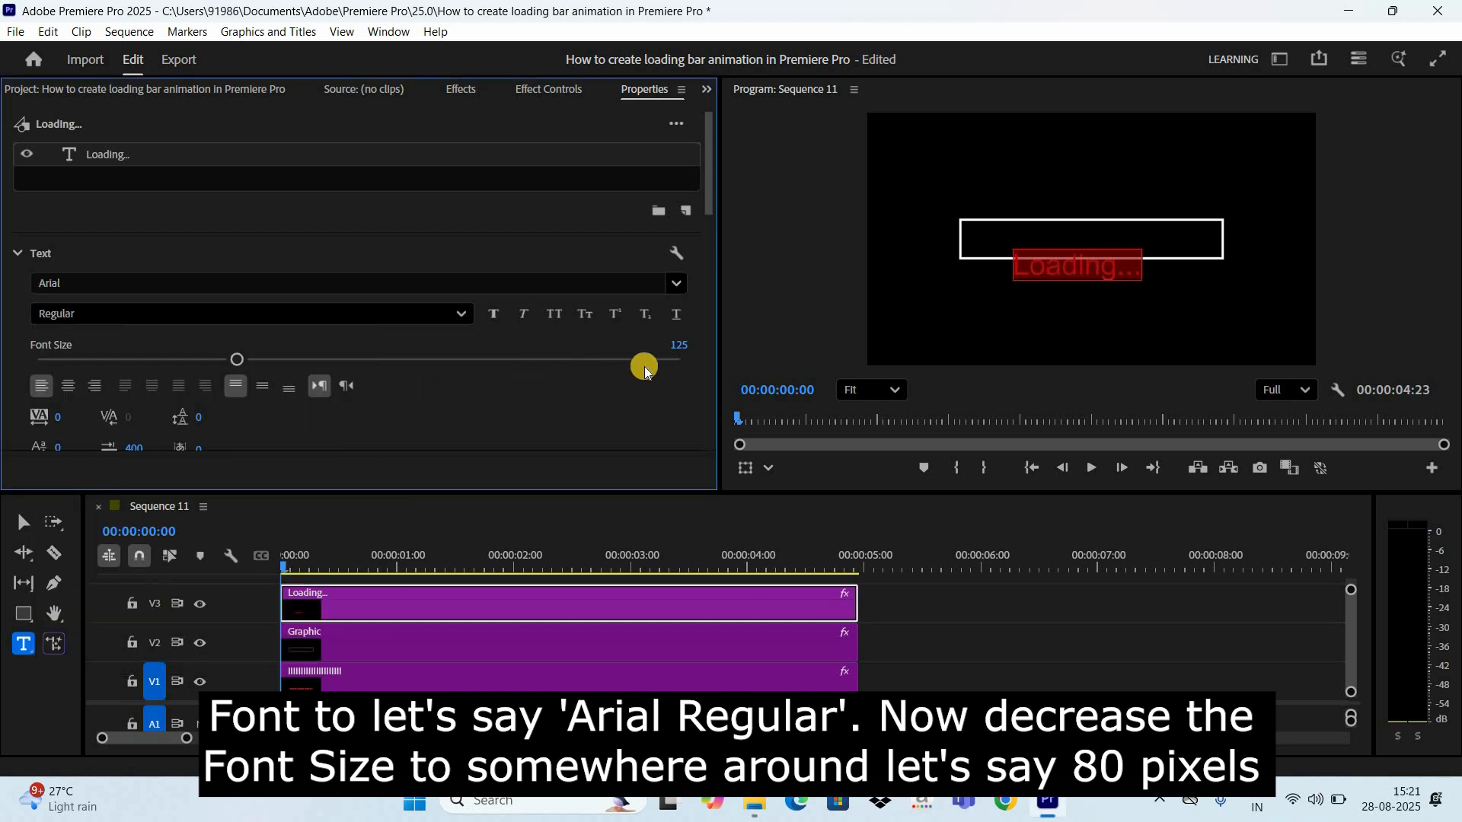
click(678, 345)
click(668, 337)
text(80)
key(Return)
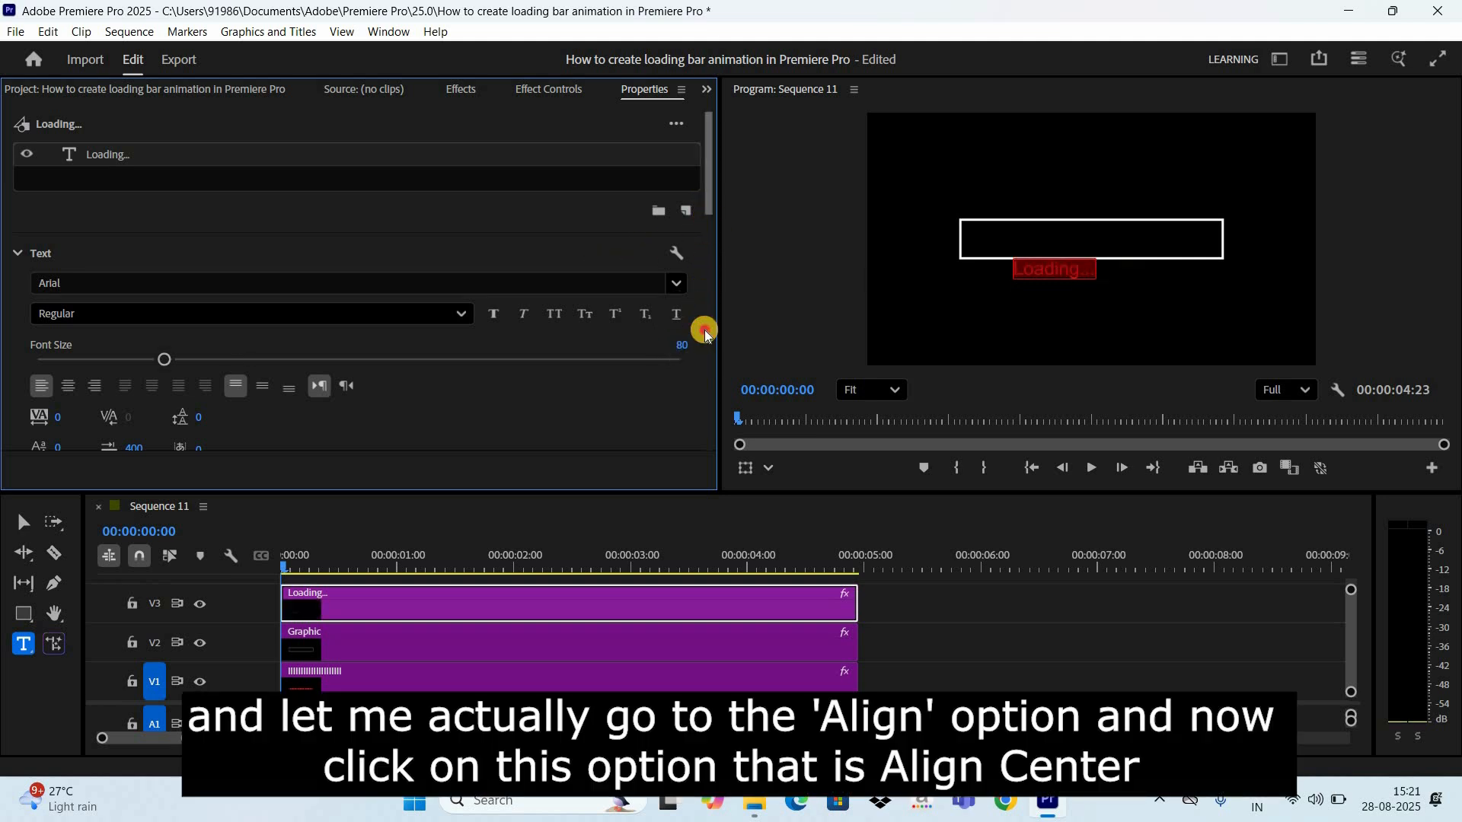
Center the "Loading..." text horizontally in the frame and set its Y position to 715
click(705, 354)
scroll(610, 310, down, 5)
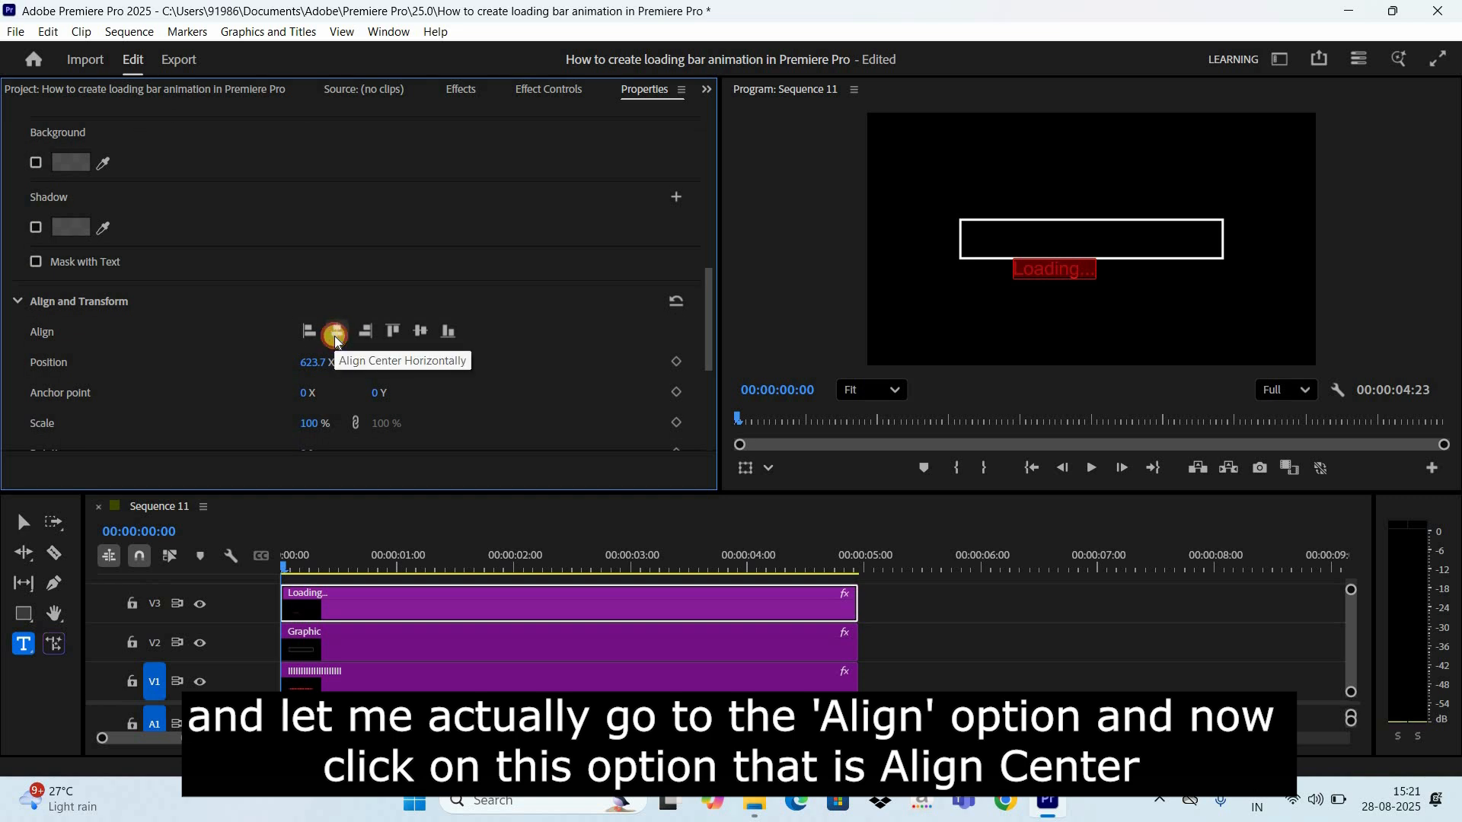
click(337, 335)
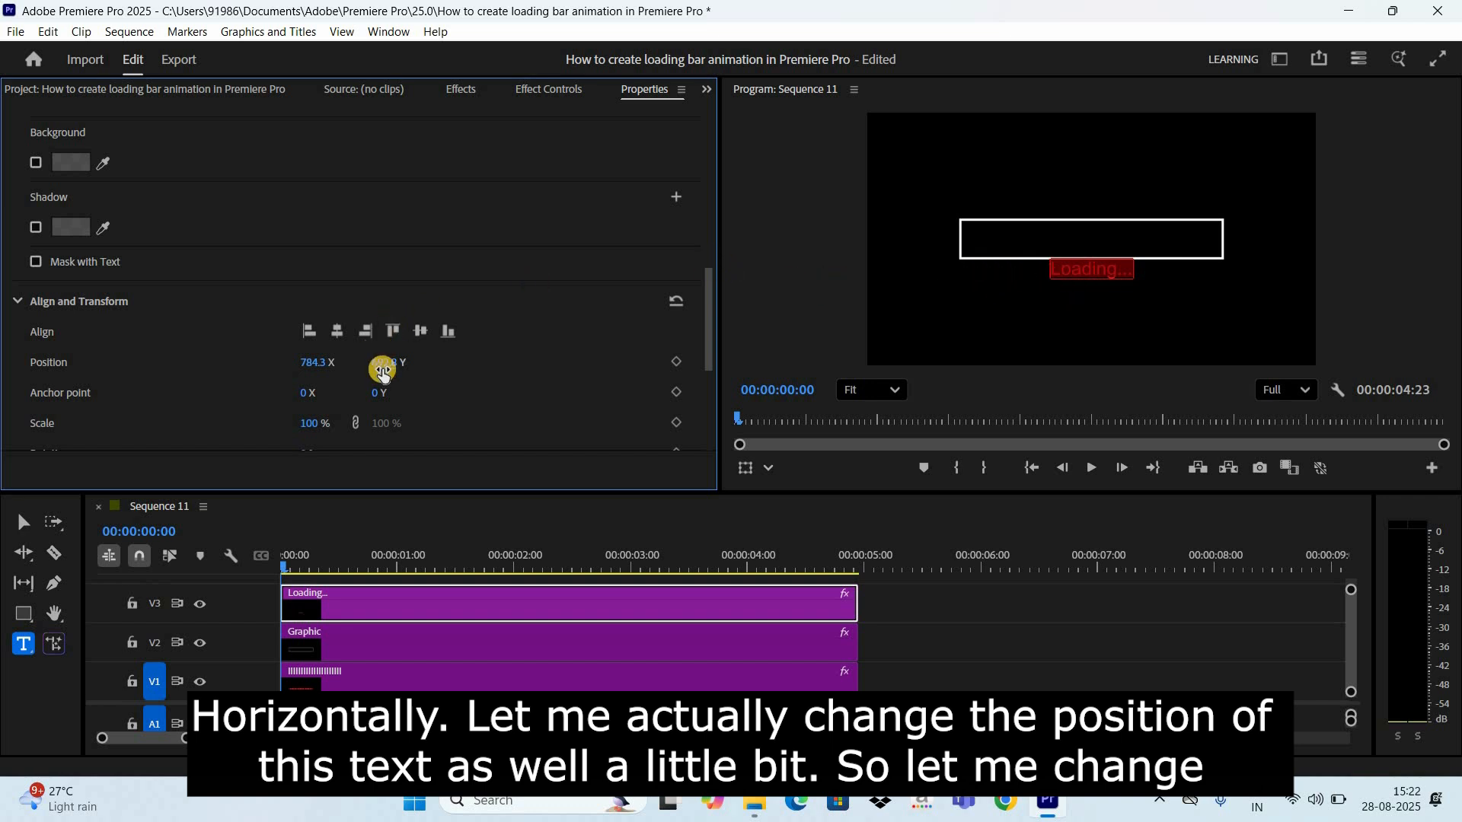
drag(382, 370, 414, 379)
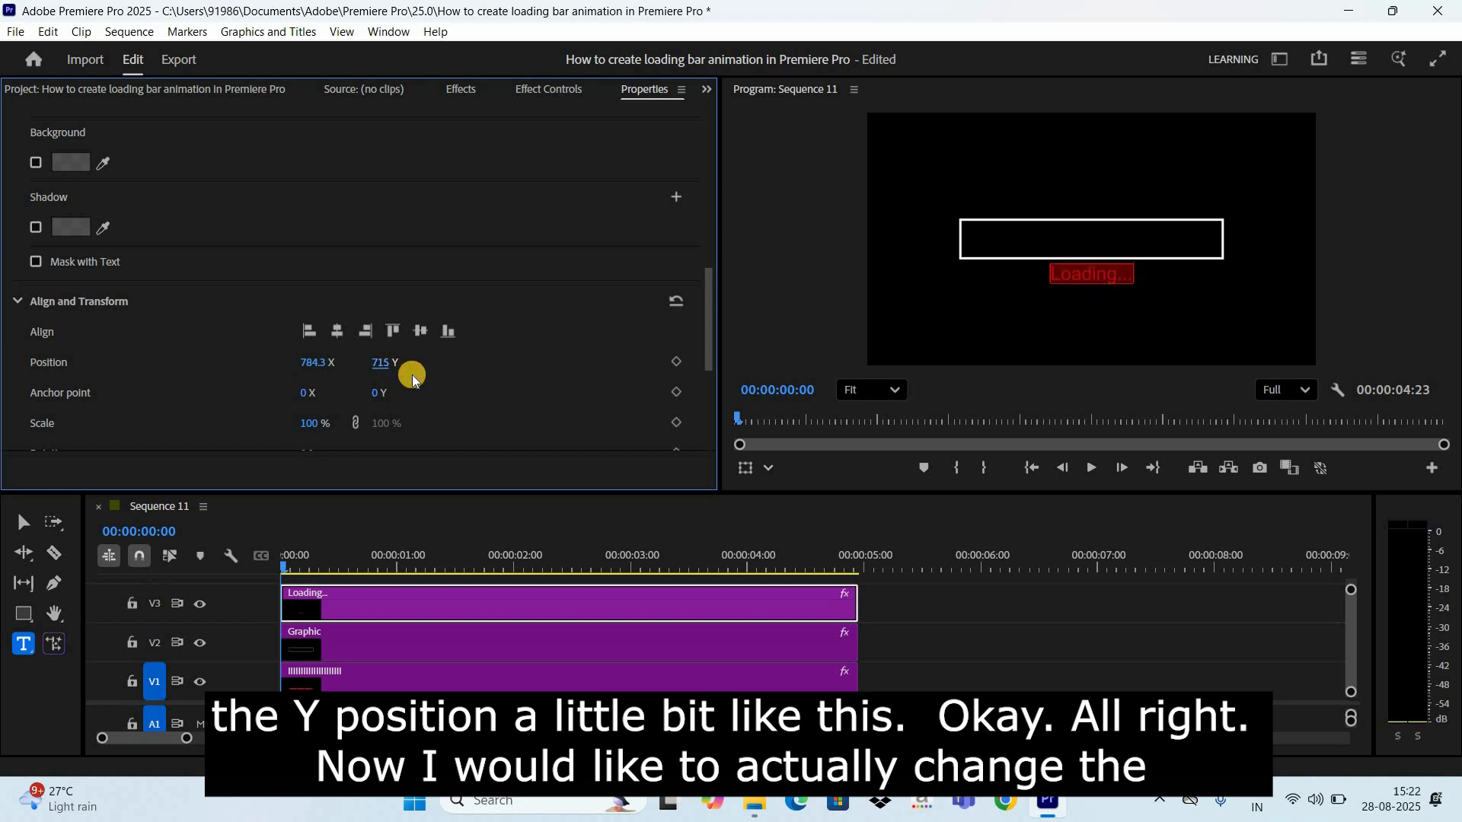
Change the fill color of the "Loading..." text clip on V3 to white
click(992, 599)
click(628, 606)
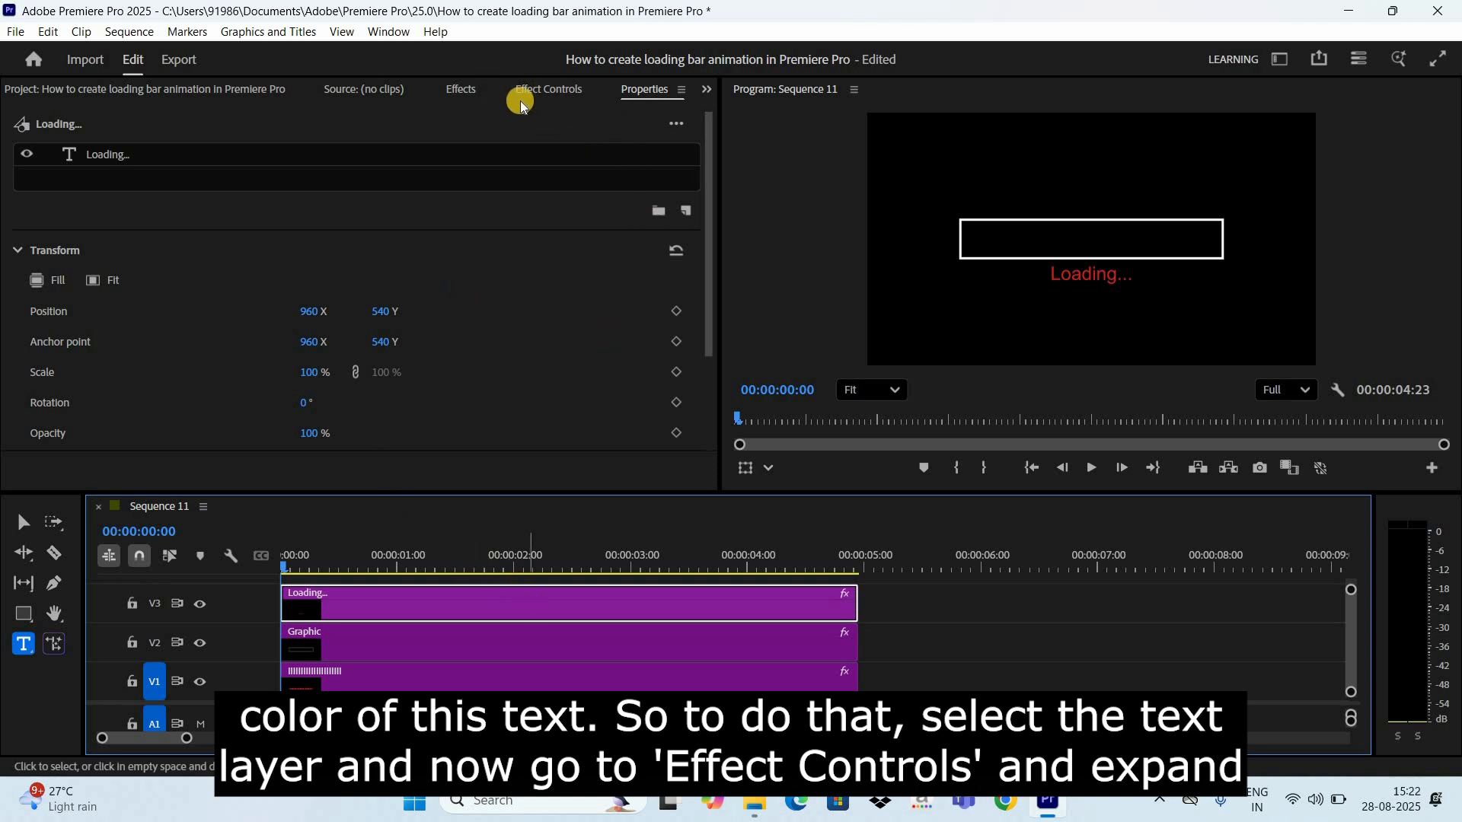
click(549, 94)
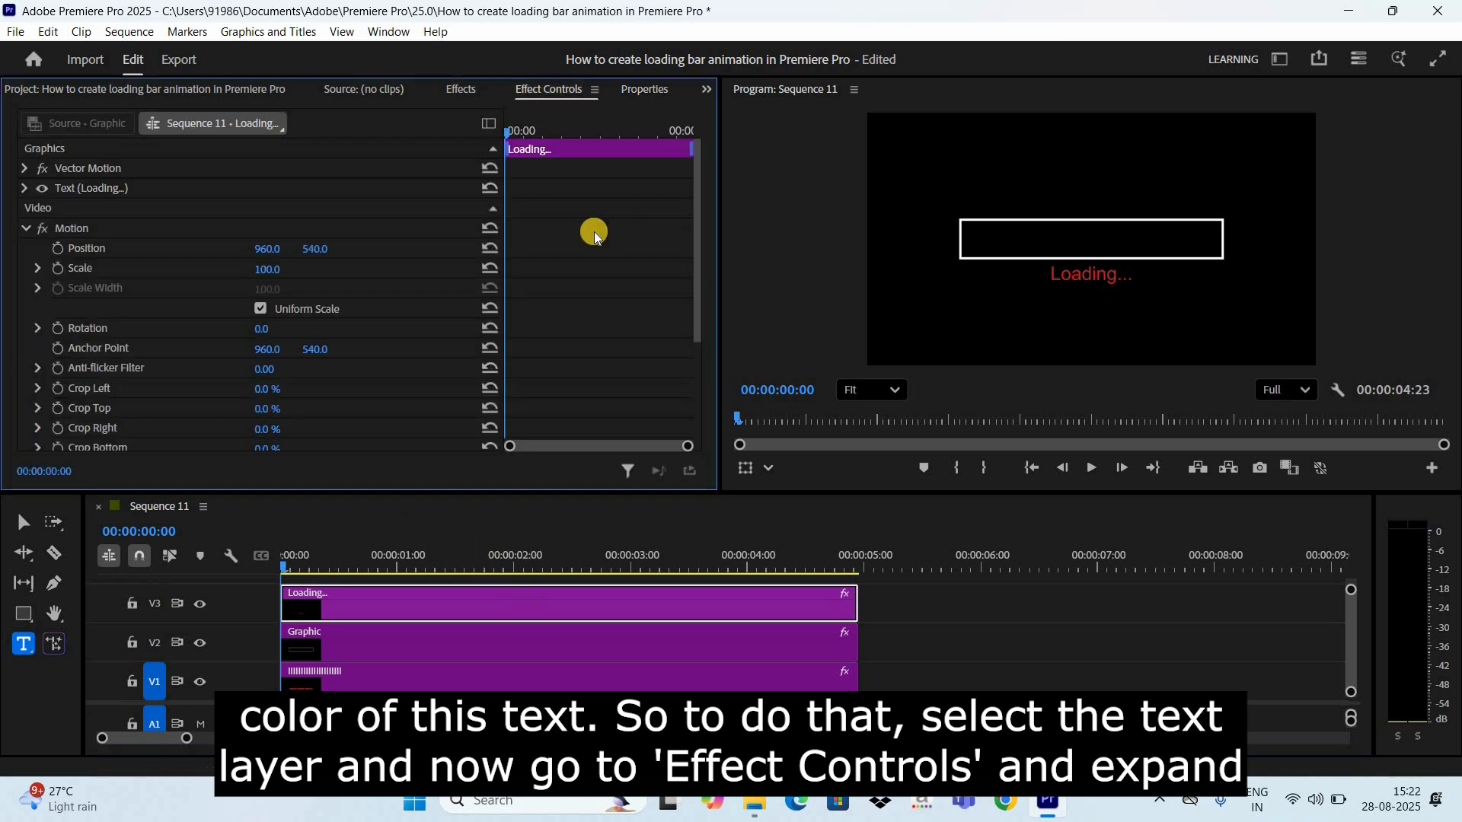
click(23, 189)
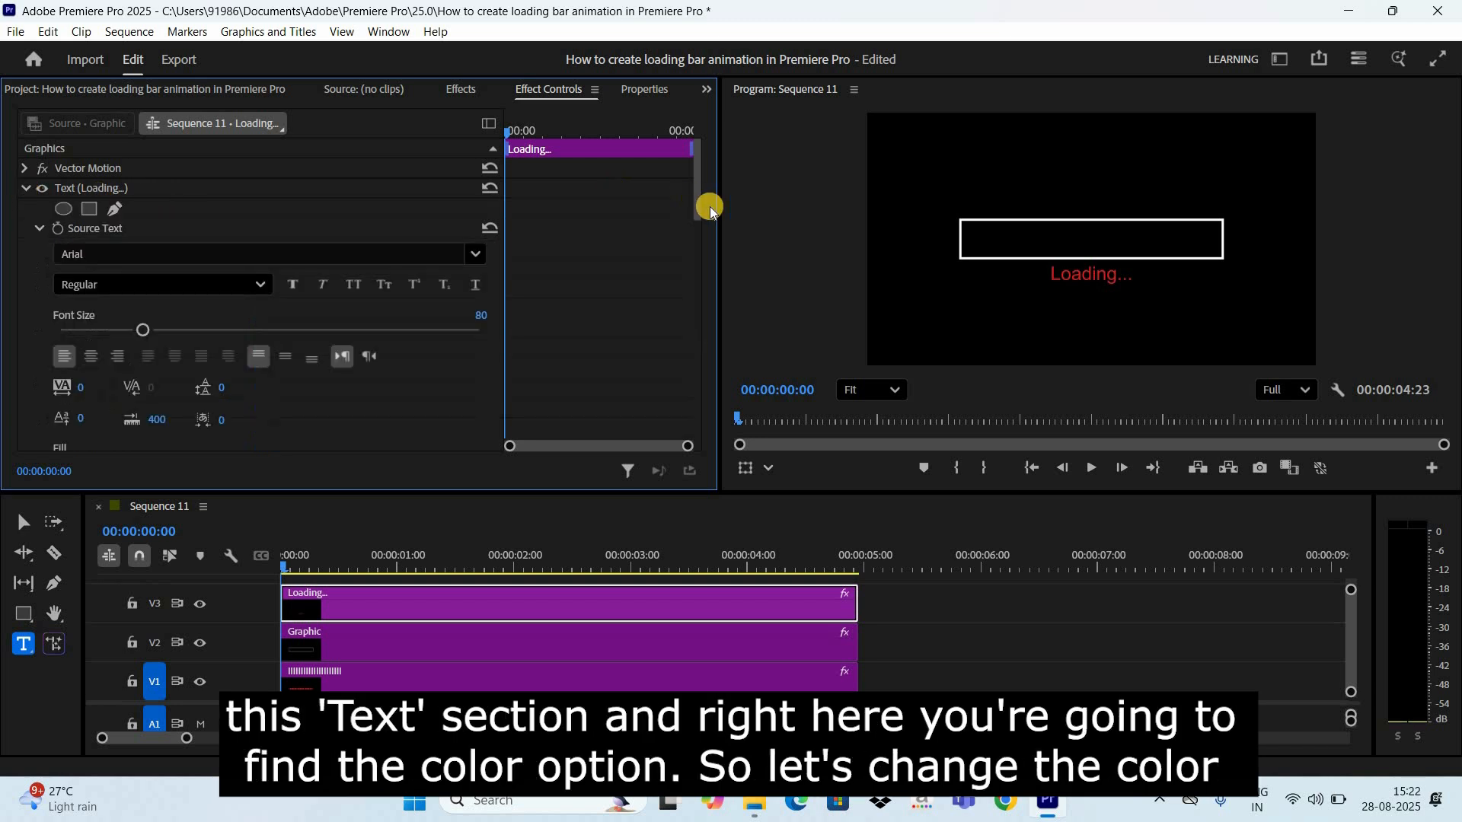
drag(697, 201, 695, 271)
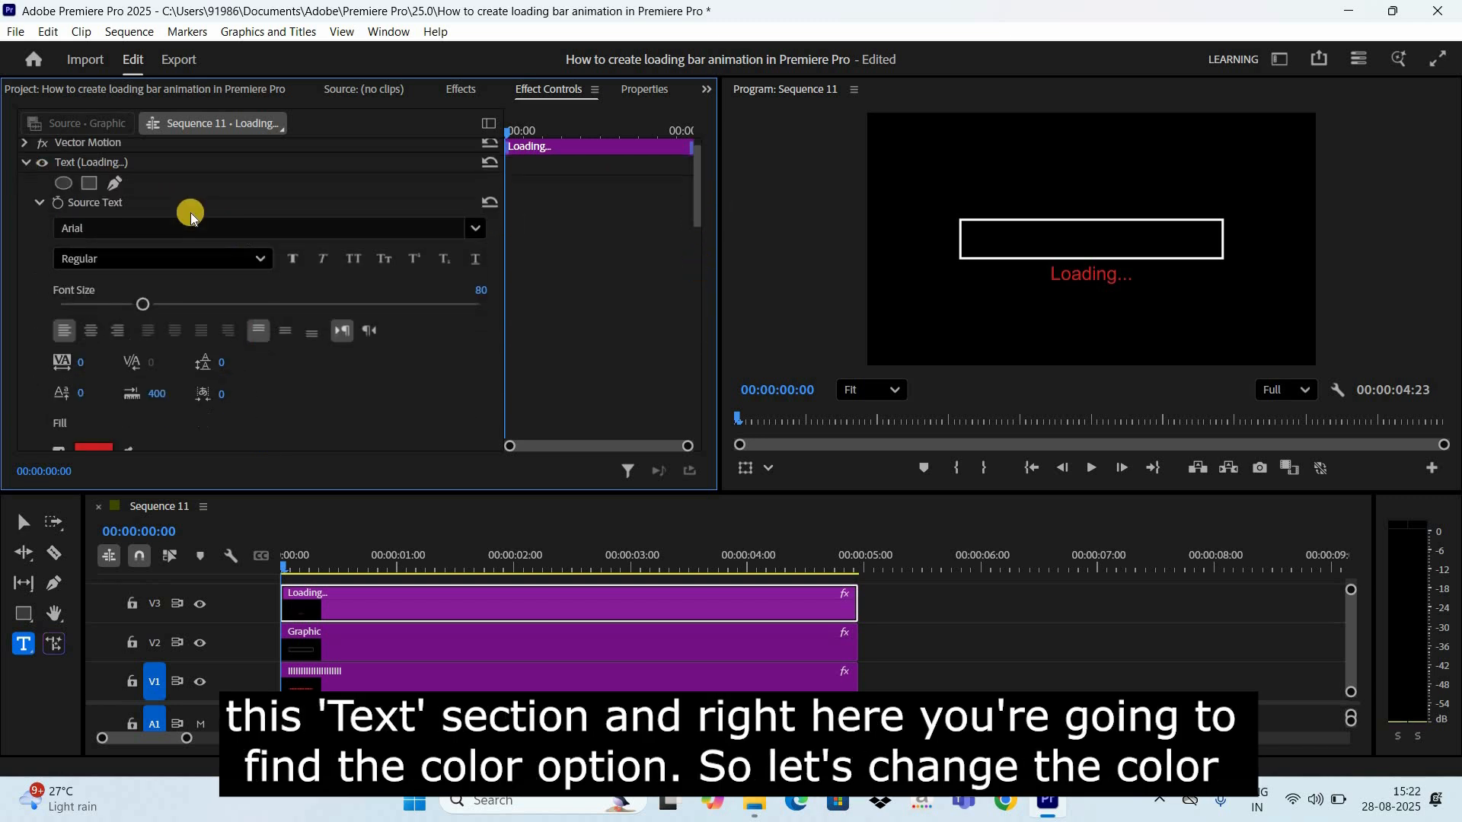
scroll(99, 228, up, 1)
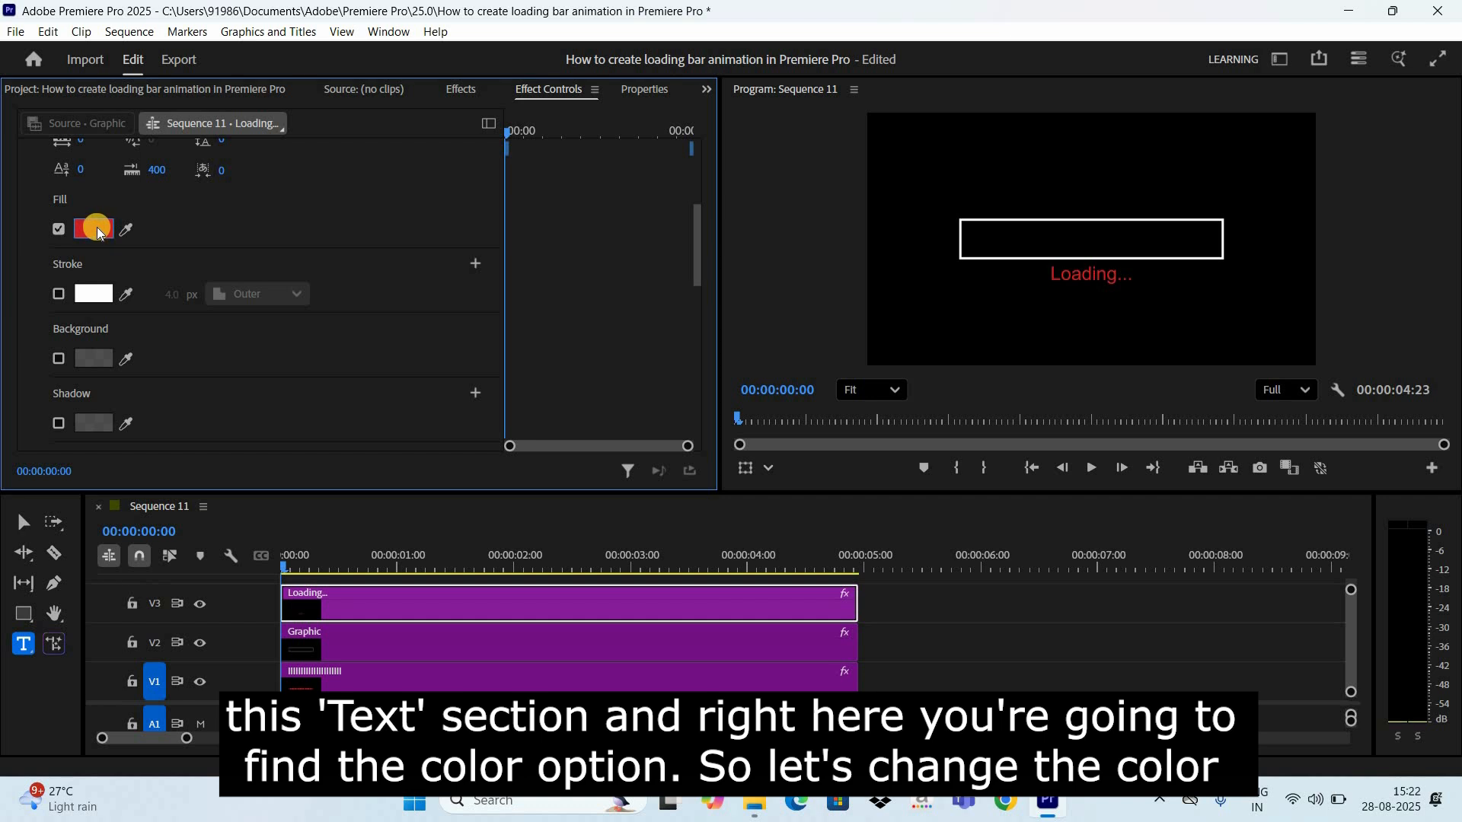
click(97, 228)
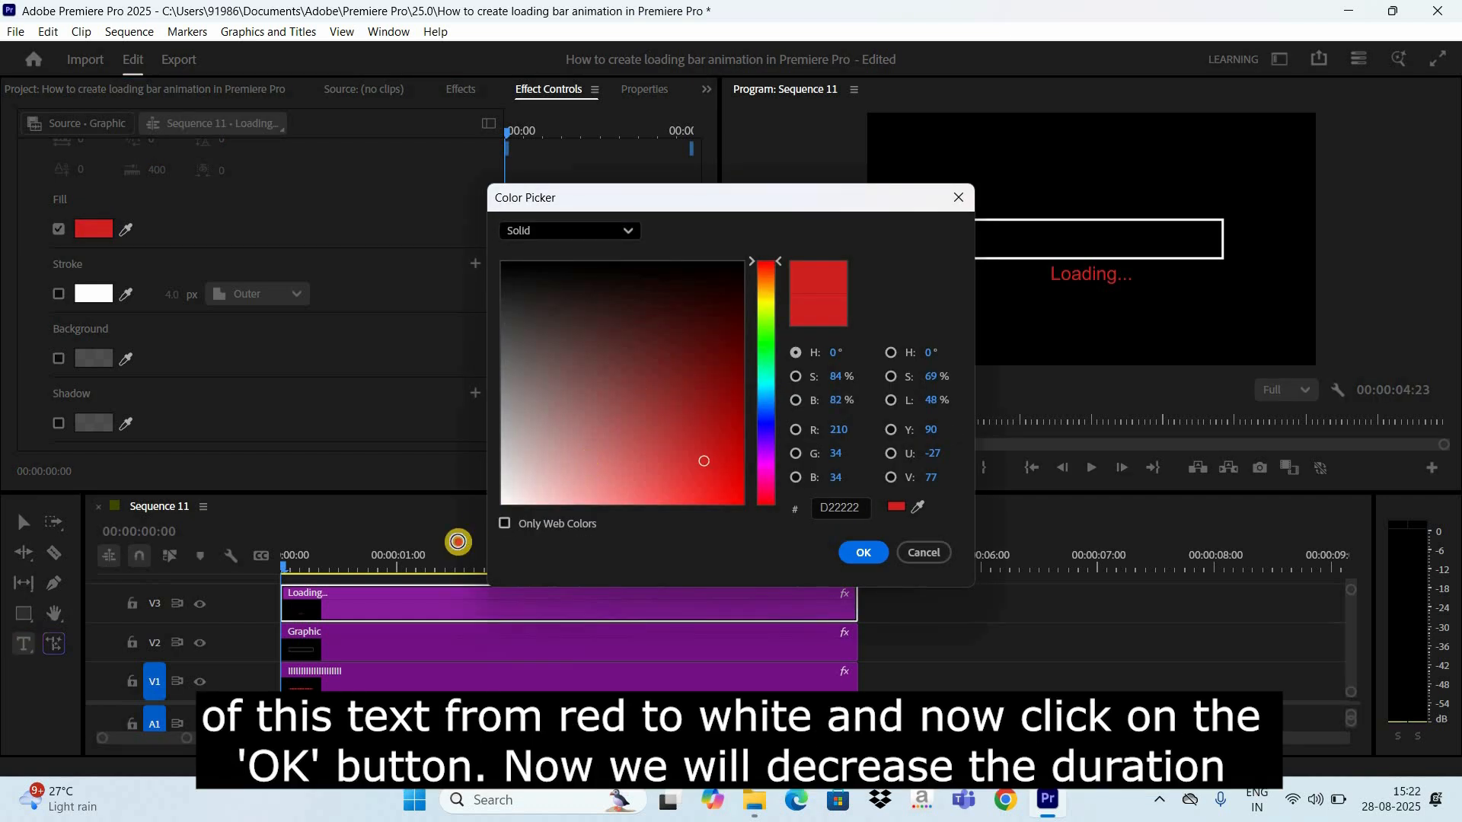
drag(457, 542, 421, 558)
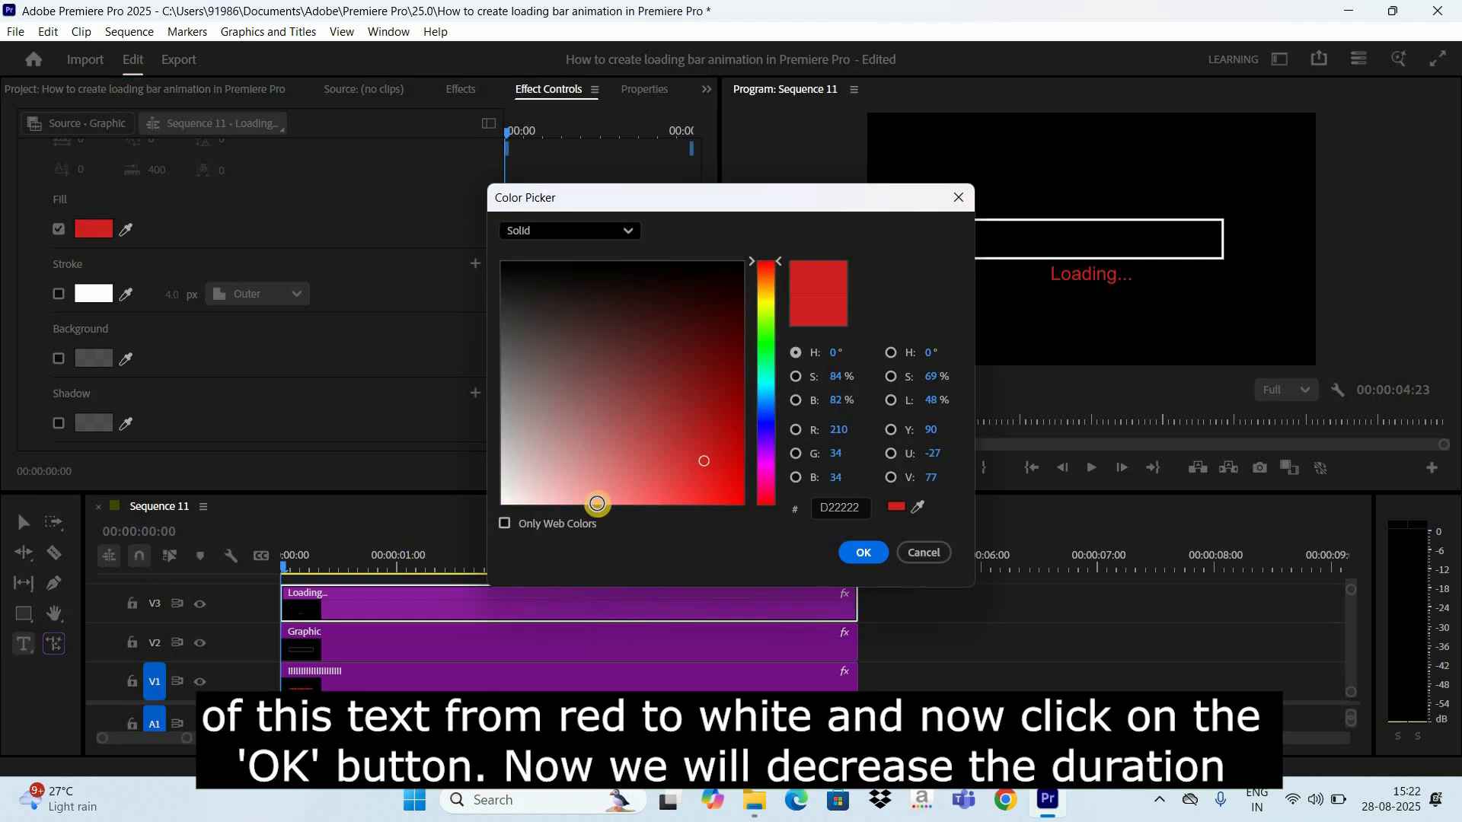
click(864, 554)
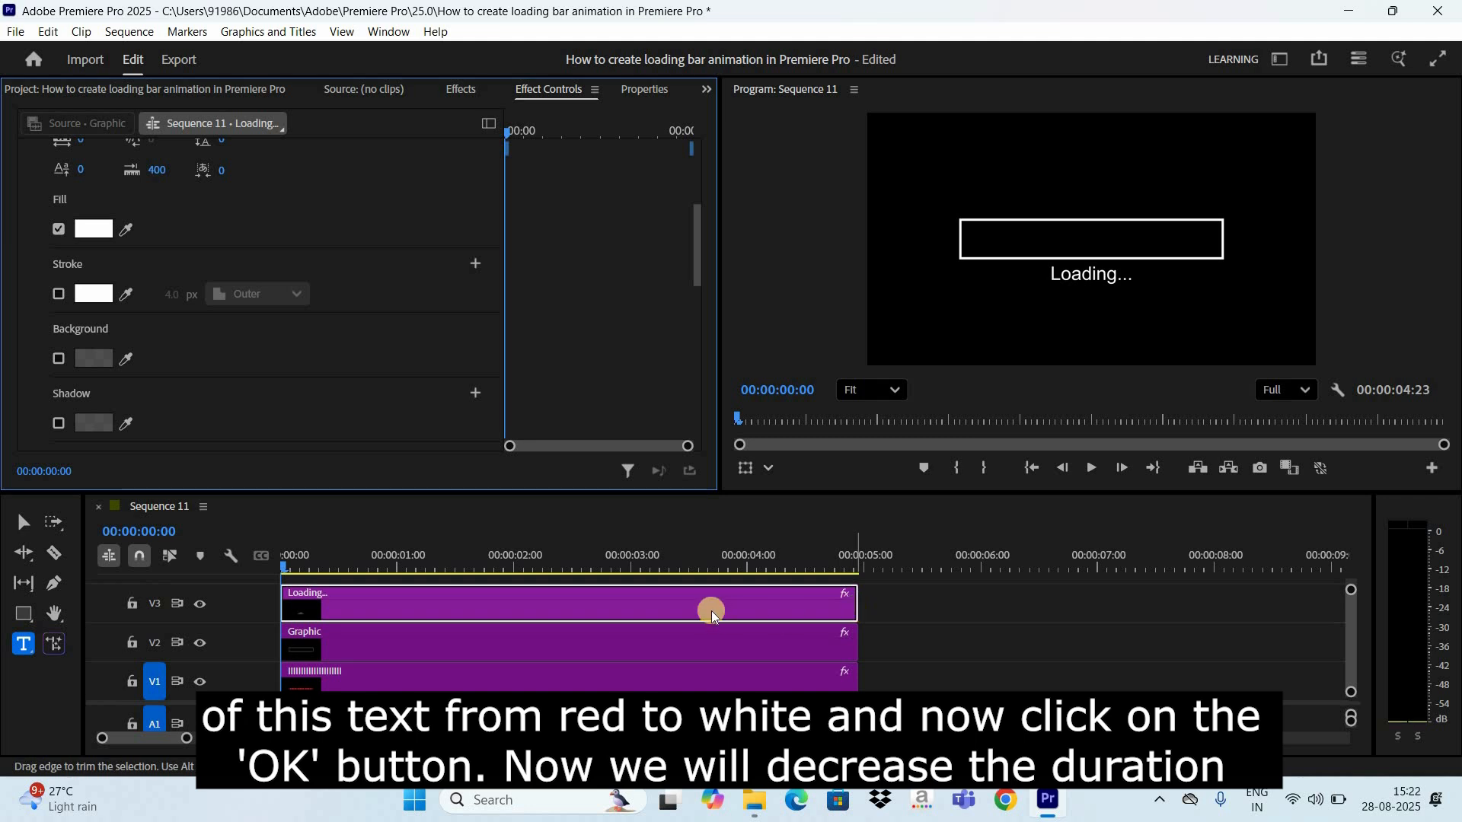
Shorten the "Loading..." text clip on V3 so that it ends at 00:00:02:10
click(515, 563)
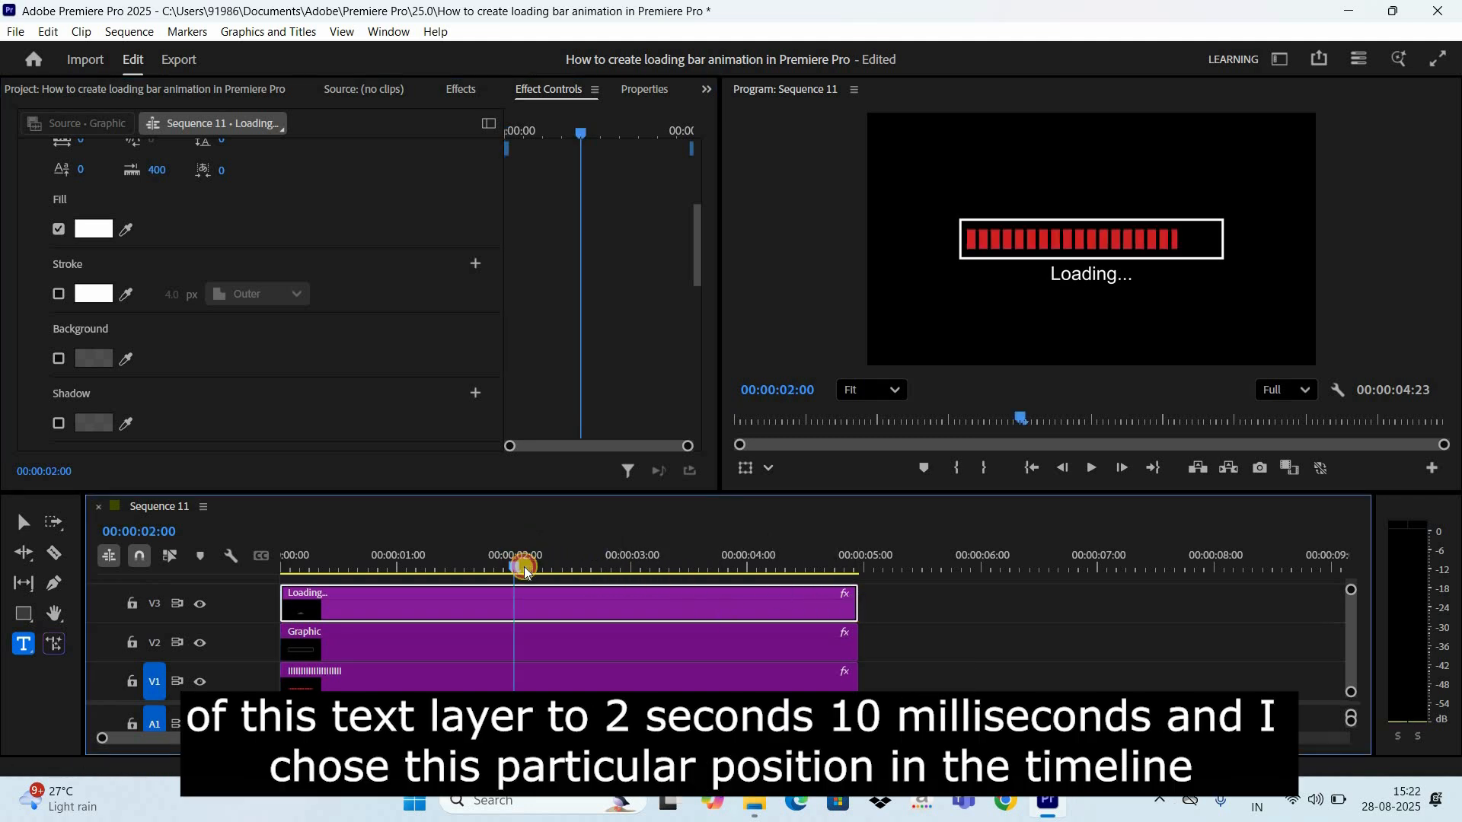
drag(559, 575, 564, 569)
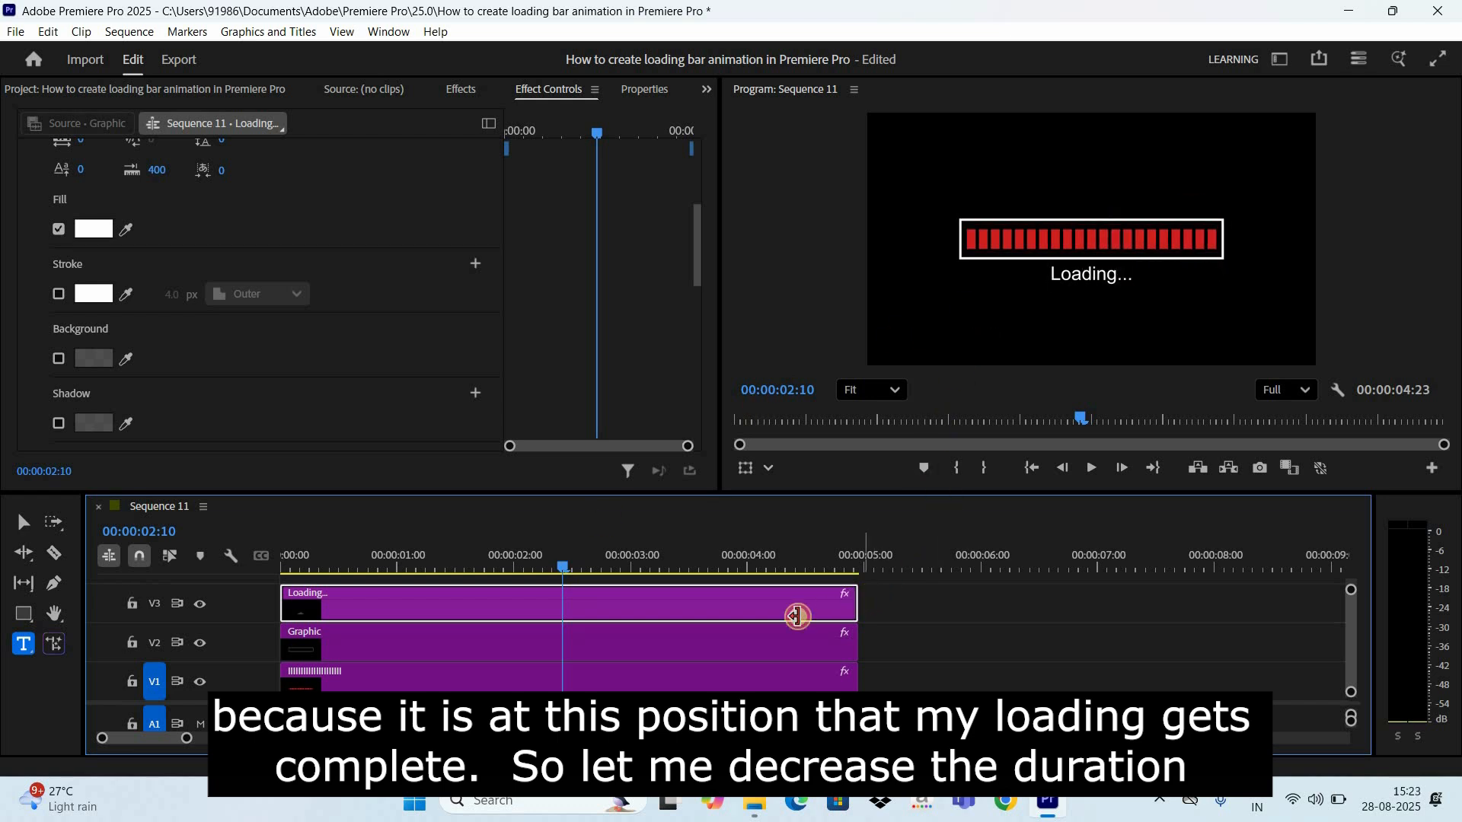
drag(797, 616, 583, 614)
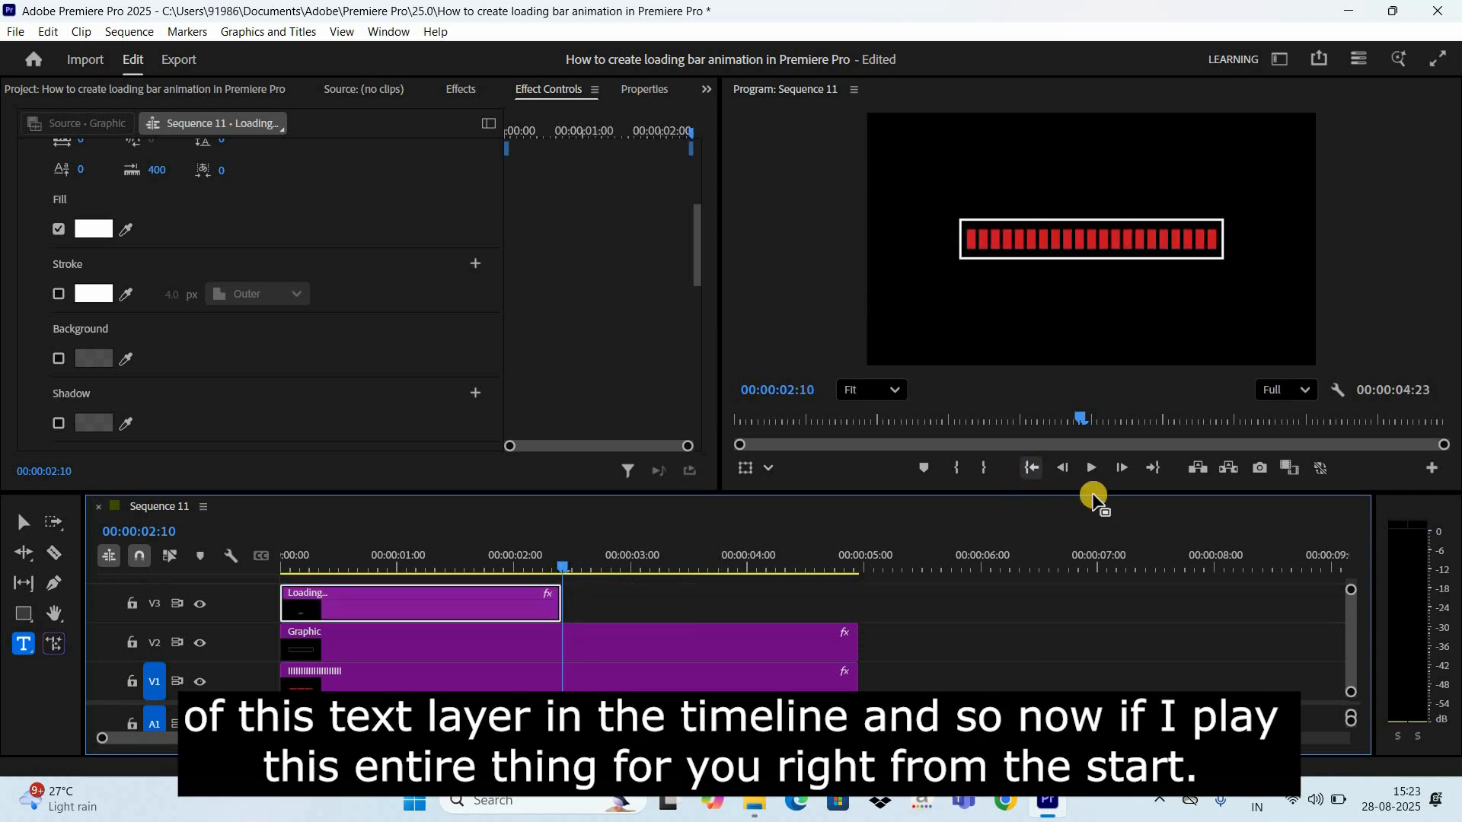
Play the sequence from the start to check the loading bar with the shortened text clip
click(1032, 473)
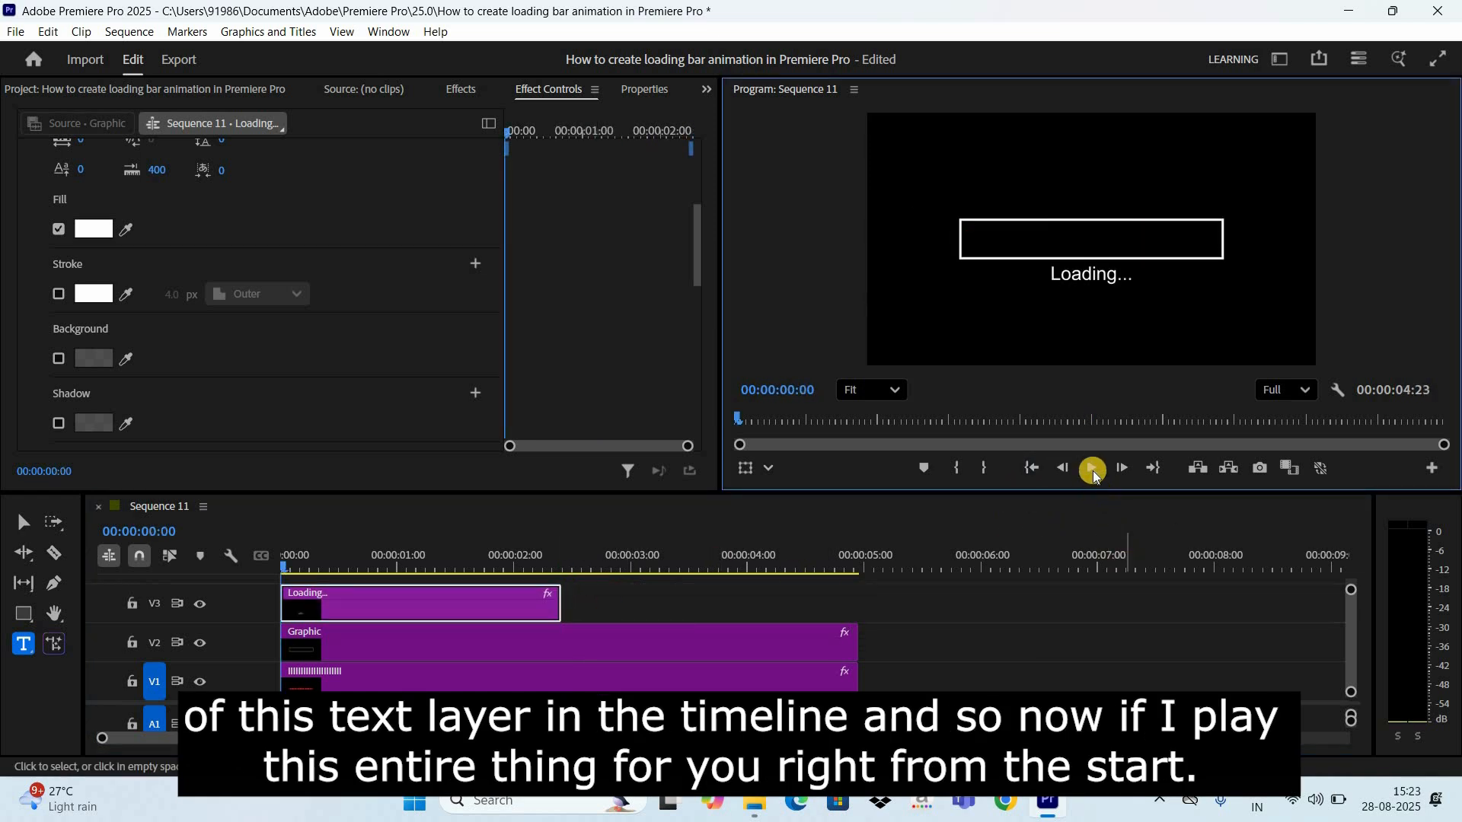
click(1093, 470)
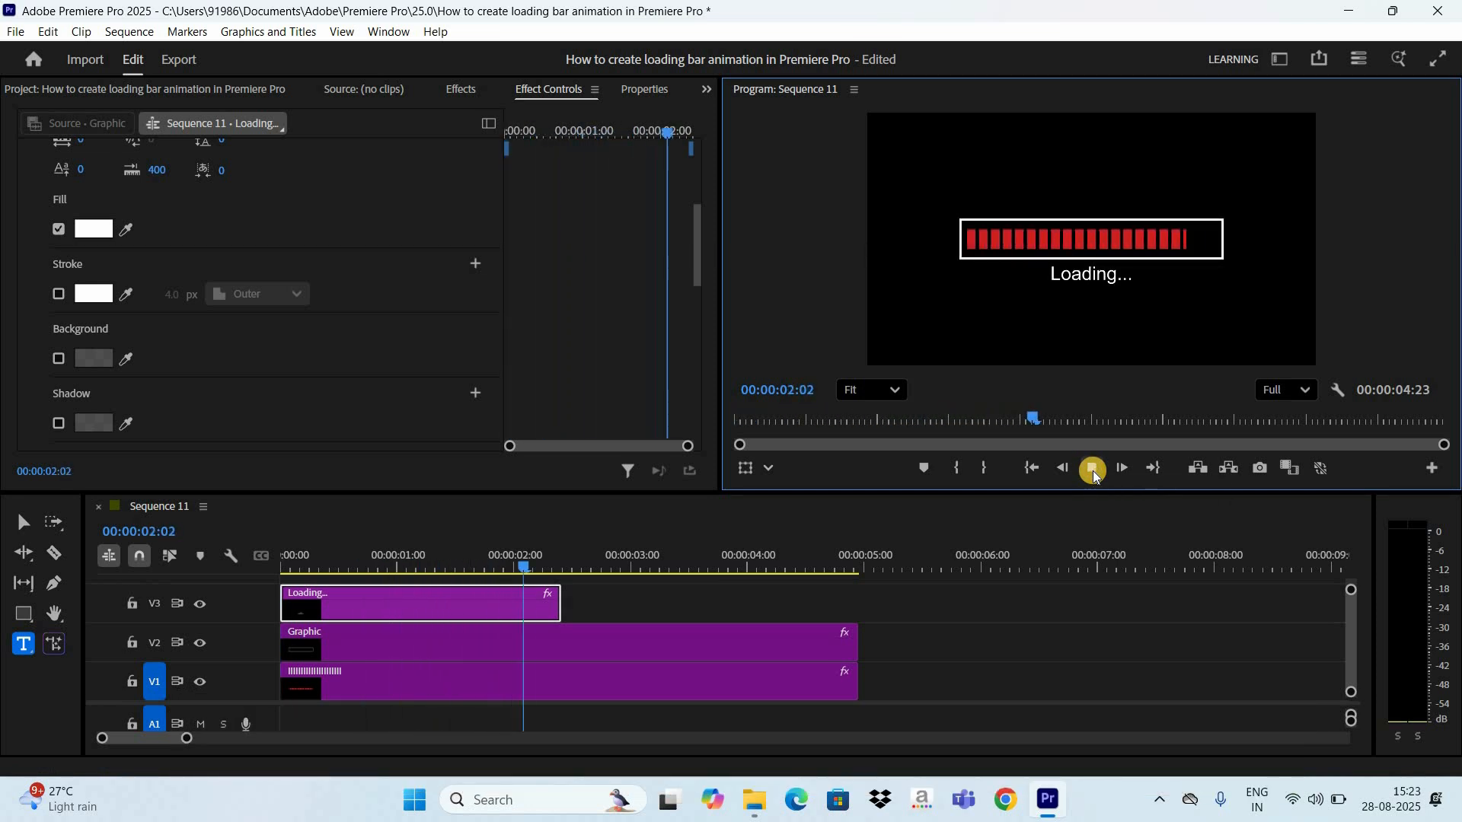
click(1093, 471)
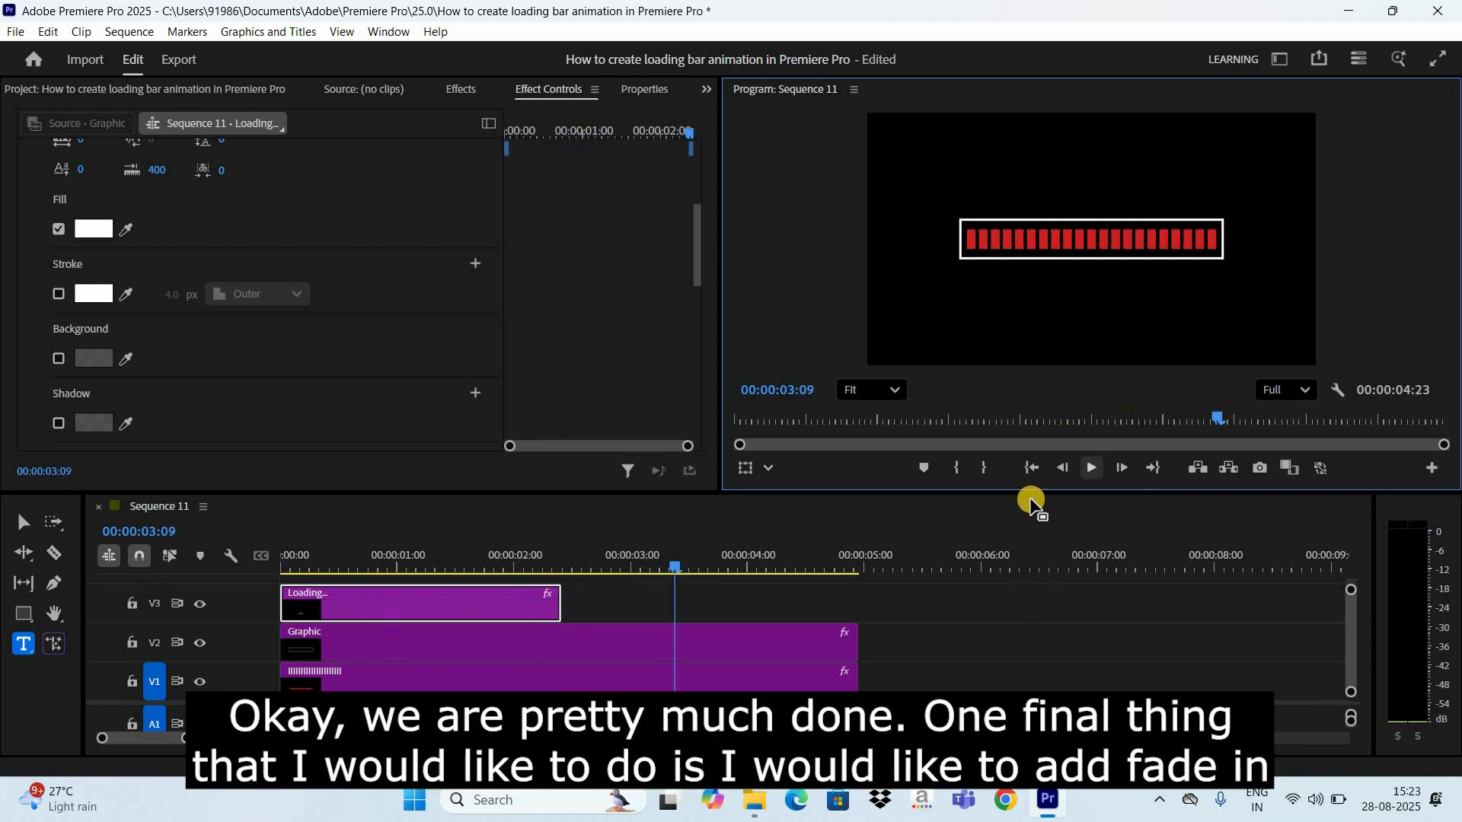
Enable Opacity animation in the "Loading..." text's Transform properties at 00:00:00:00, setting a first keyframe at 100%
click(1032, 468)
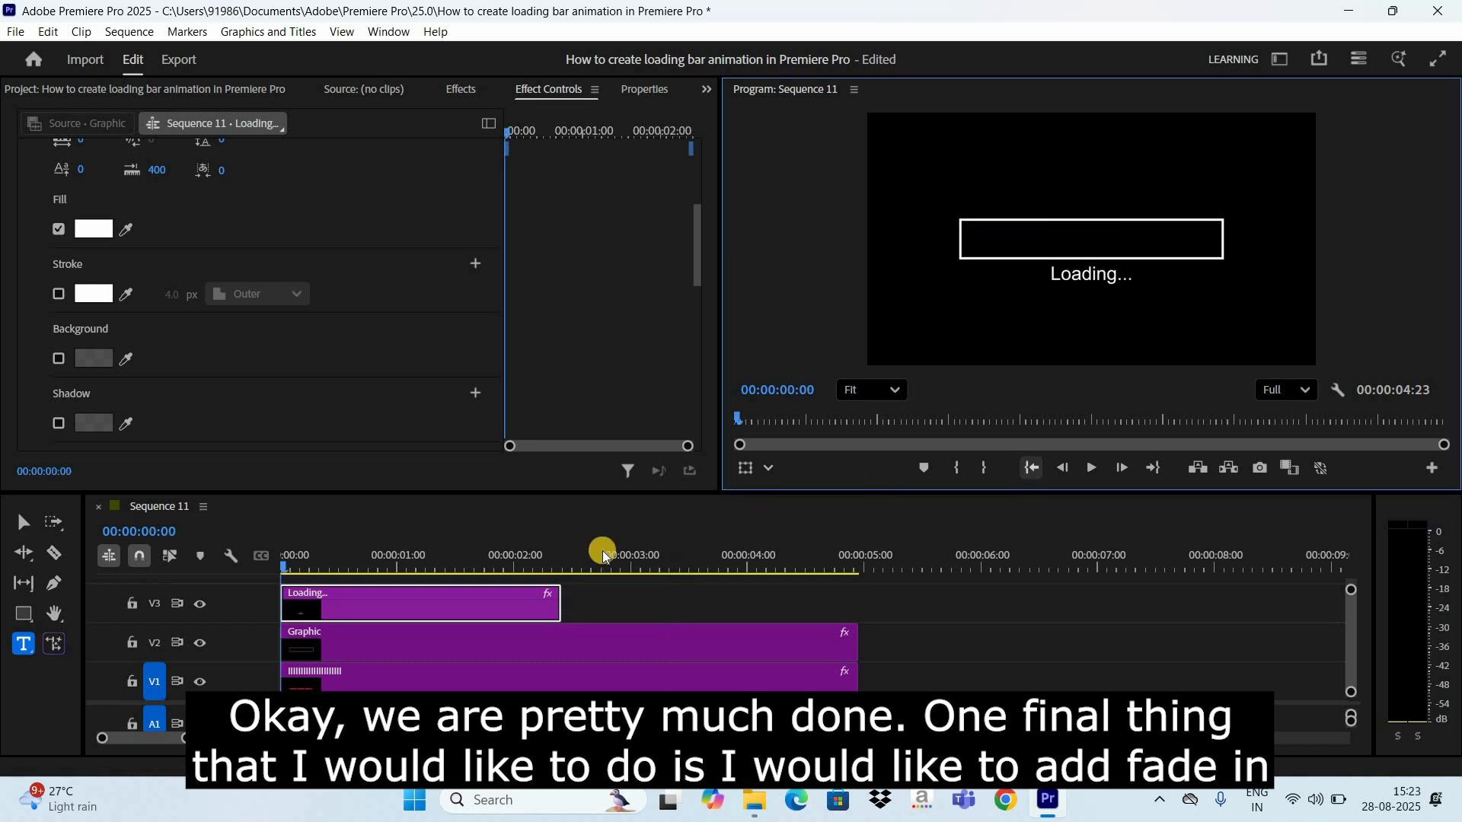
click(425, 601)
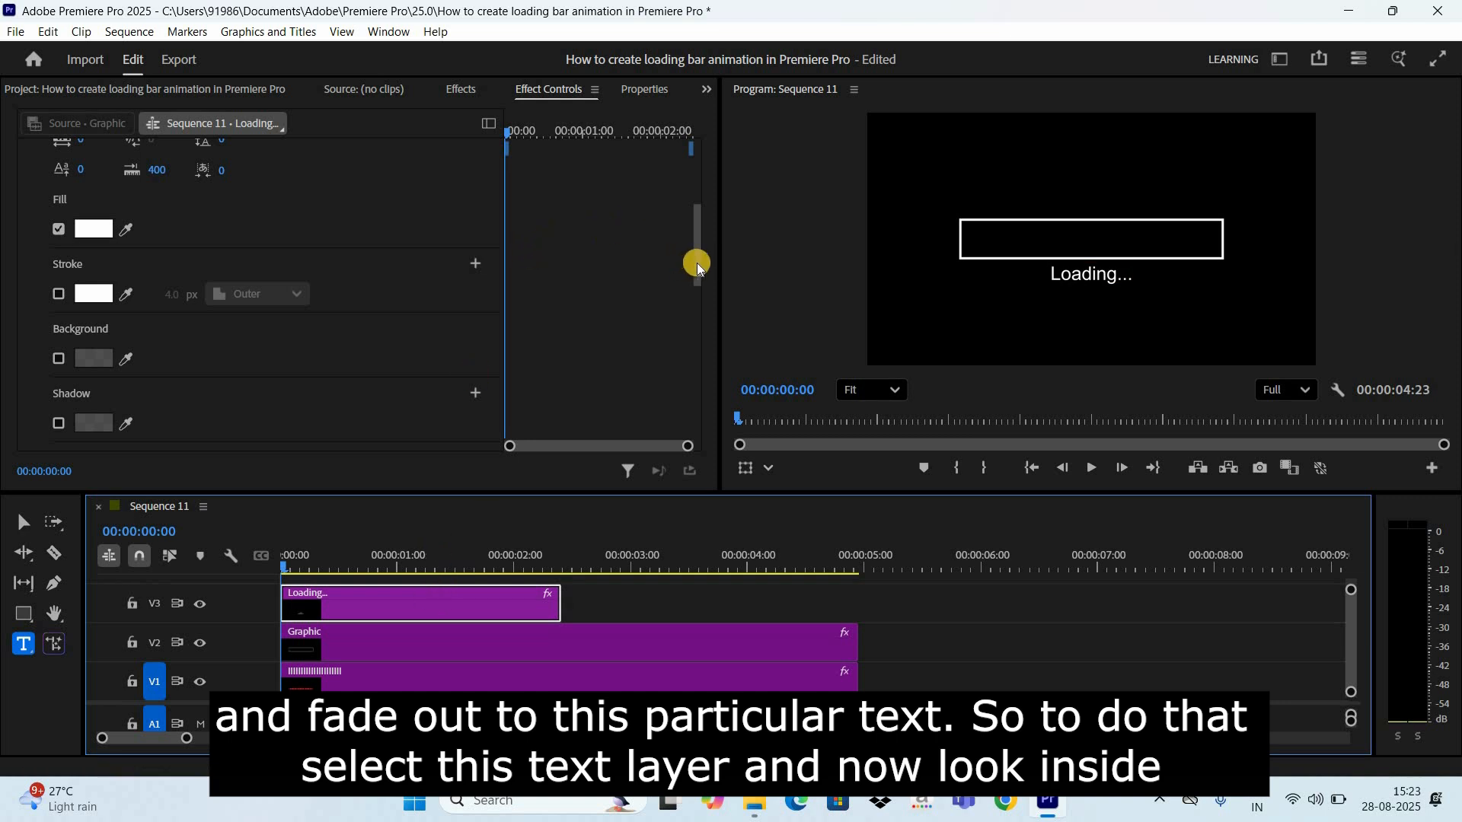
click(702, 198)
scroll(701, 220, up, 6)
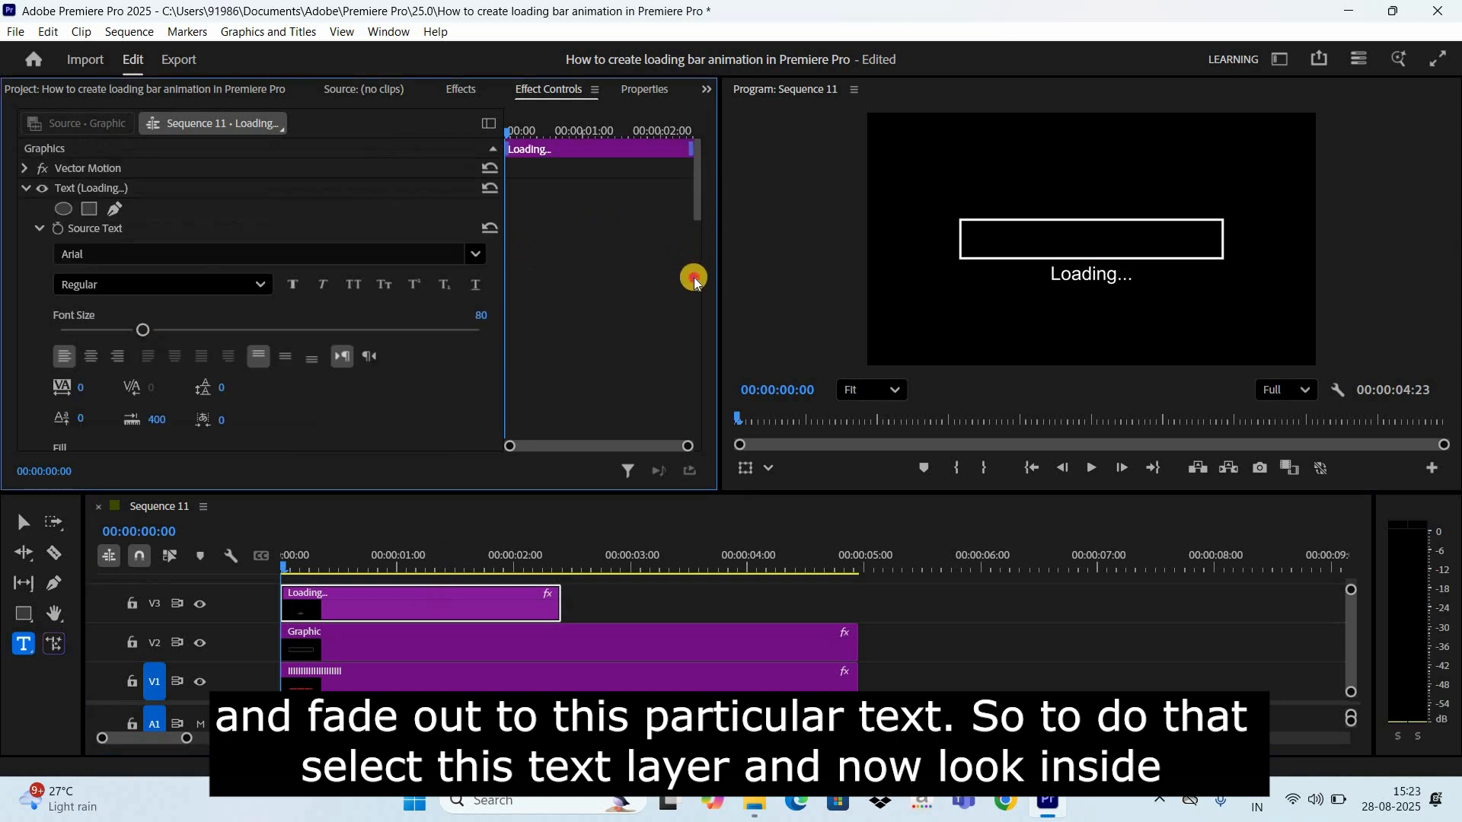
scroll(692, 228, down, 9)
scroll(693, 174, up, 8)
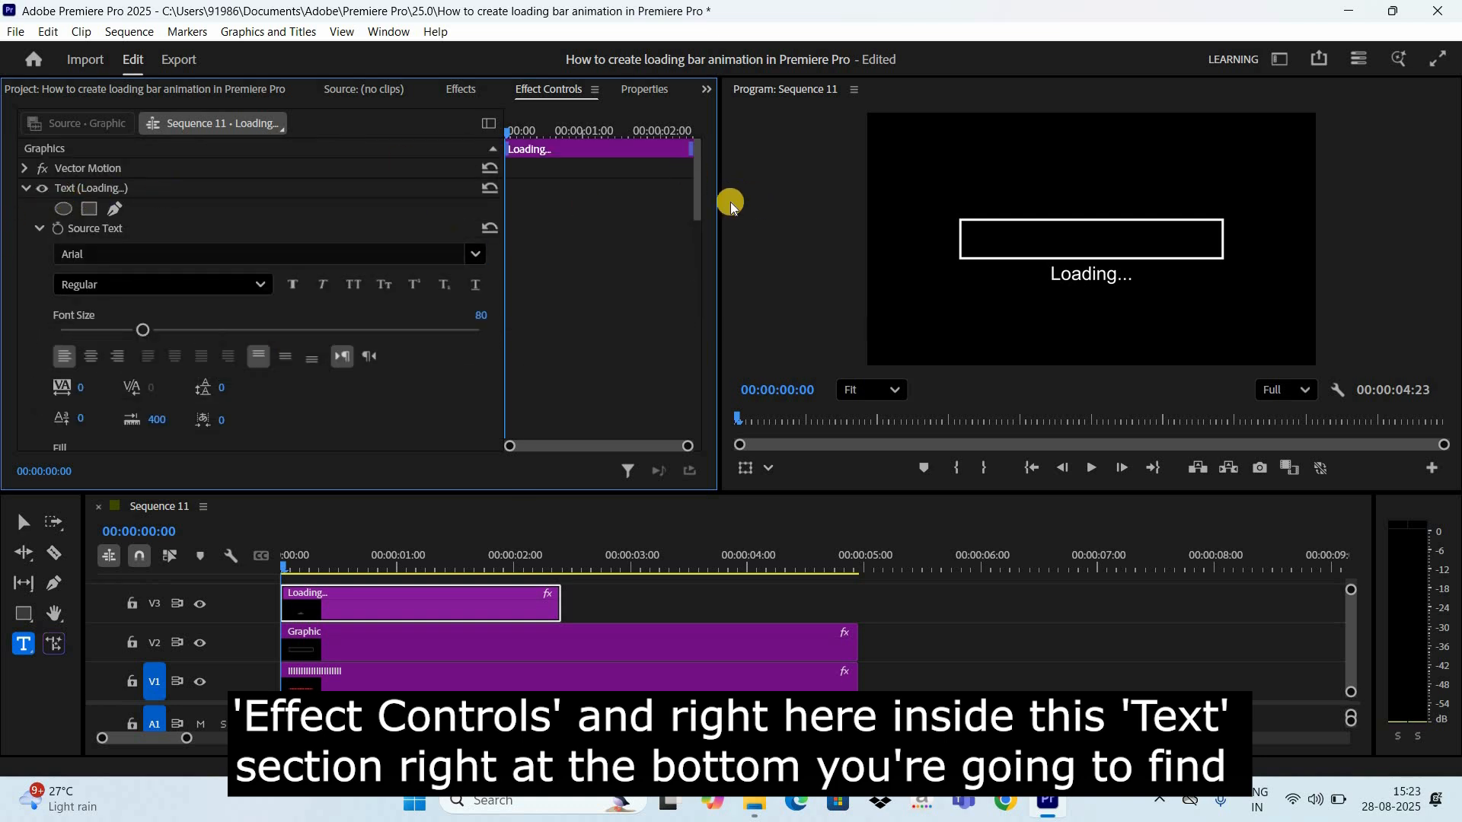
drag(693, 250, 689, 350)
scroll(76, 350, down, 2)
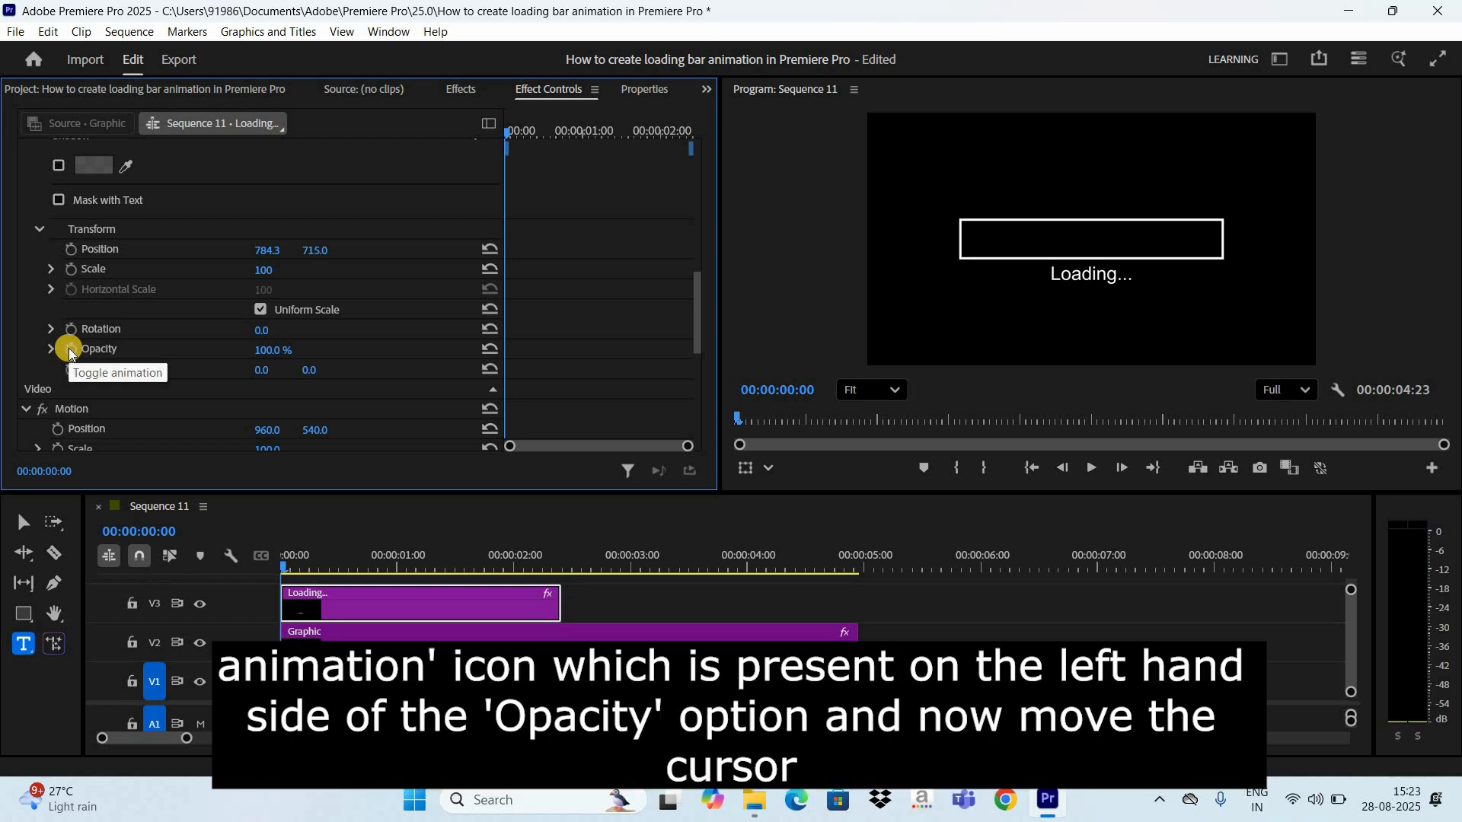
click(69, 349)
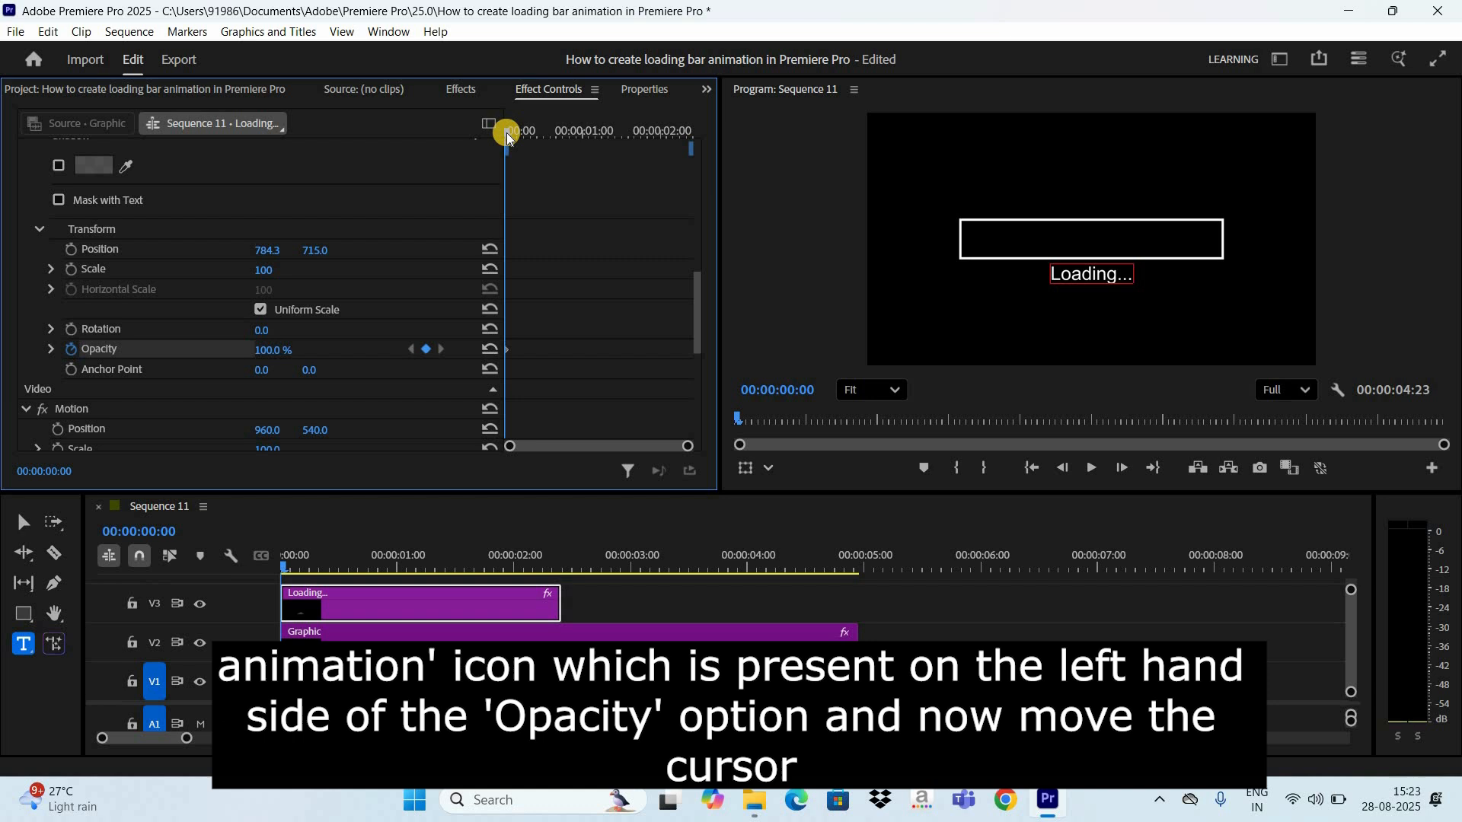
Add a text Opacity keyframe of 0% at 00:00:00:10 to the "Loading..." clip
drag(505, 132, 537, 134)
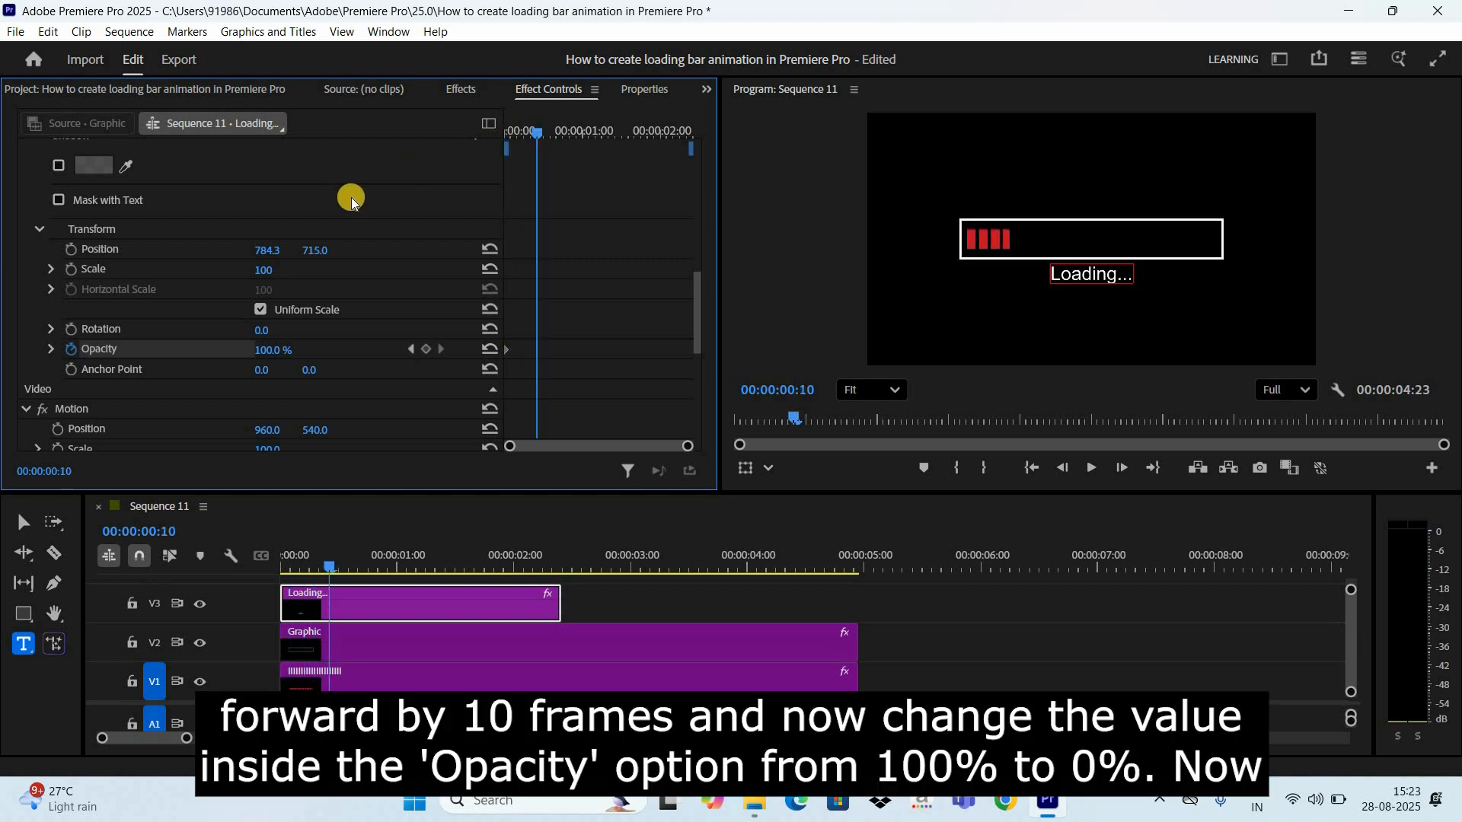
click(270, 349)
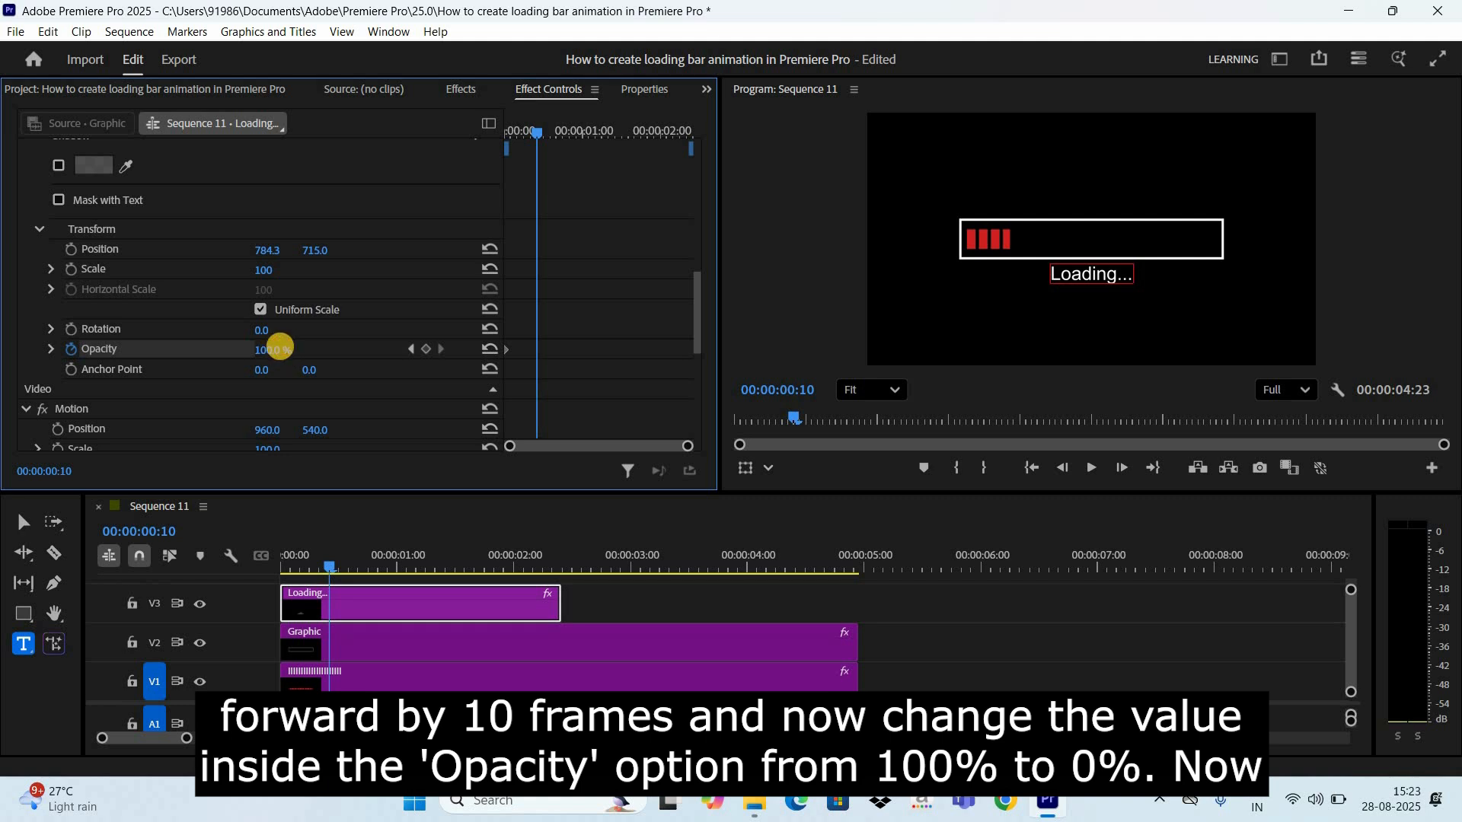
text(0)
key(Return)
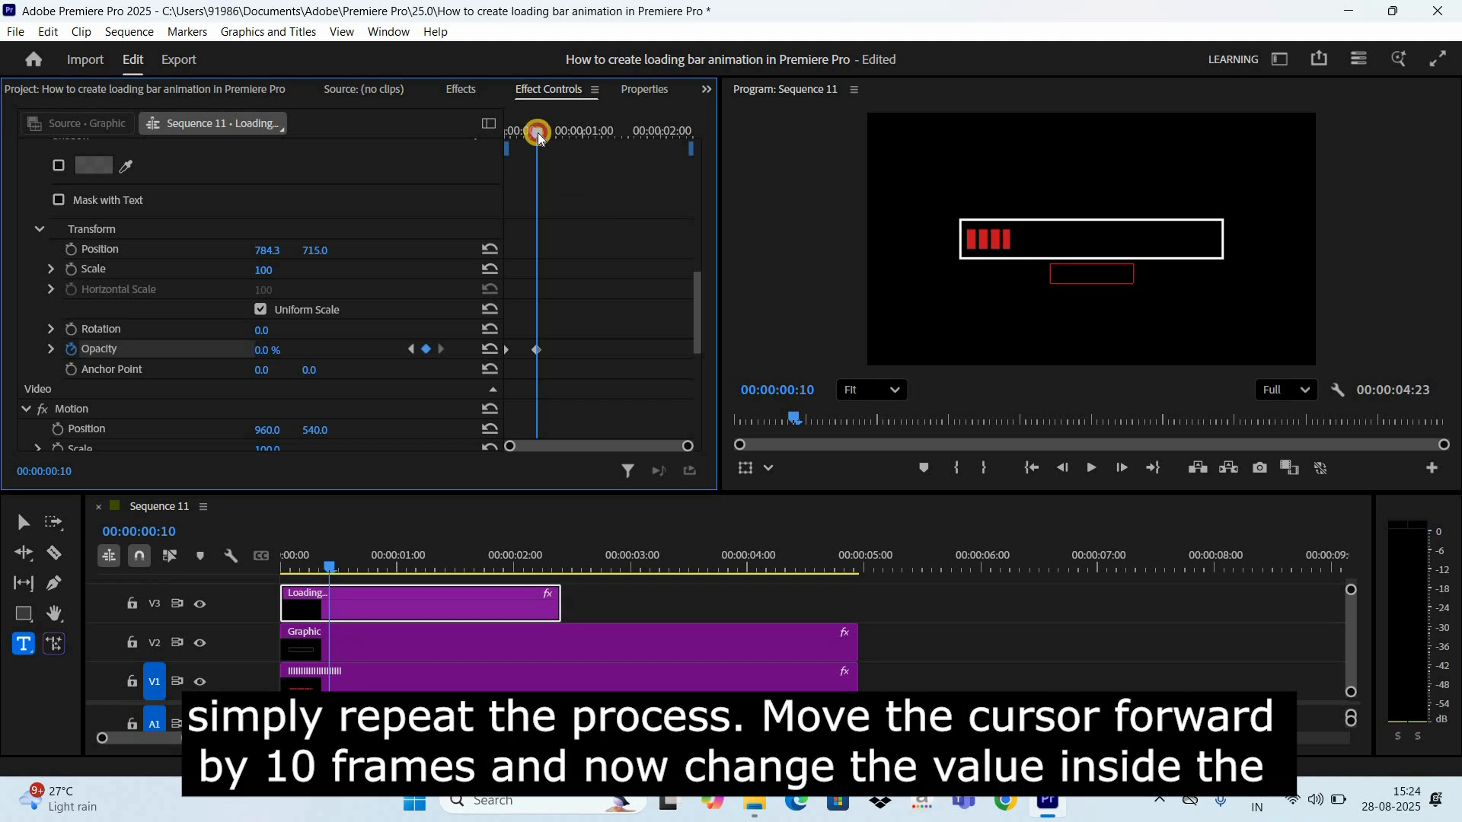
Add a text Opacity keyframe of 100% at 00:00:00:20 to the "Loading..." clip
drag(538, 133, 572, 139)
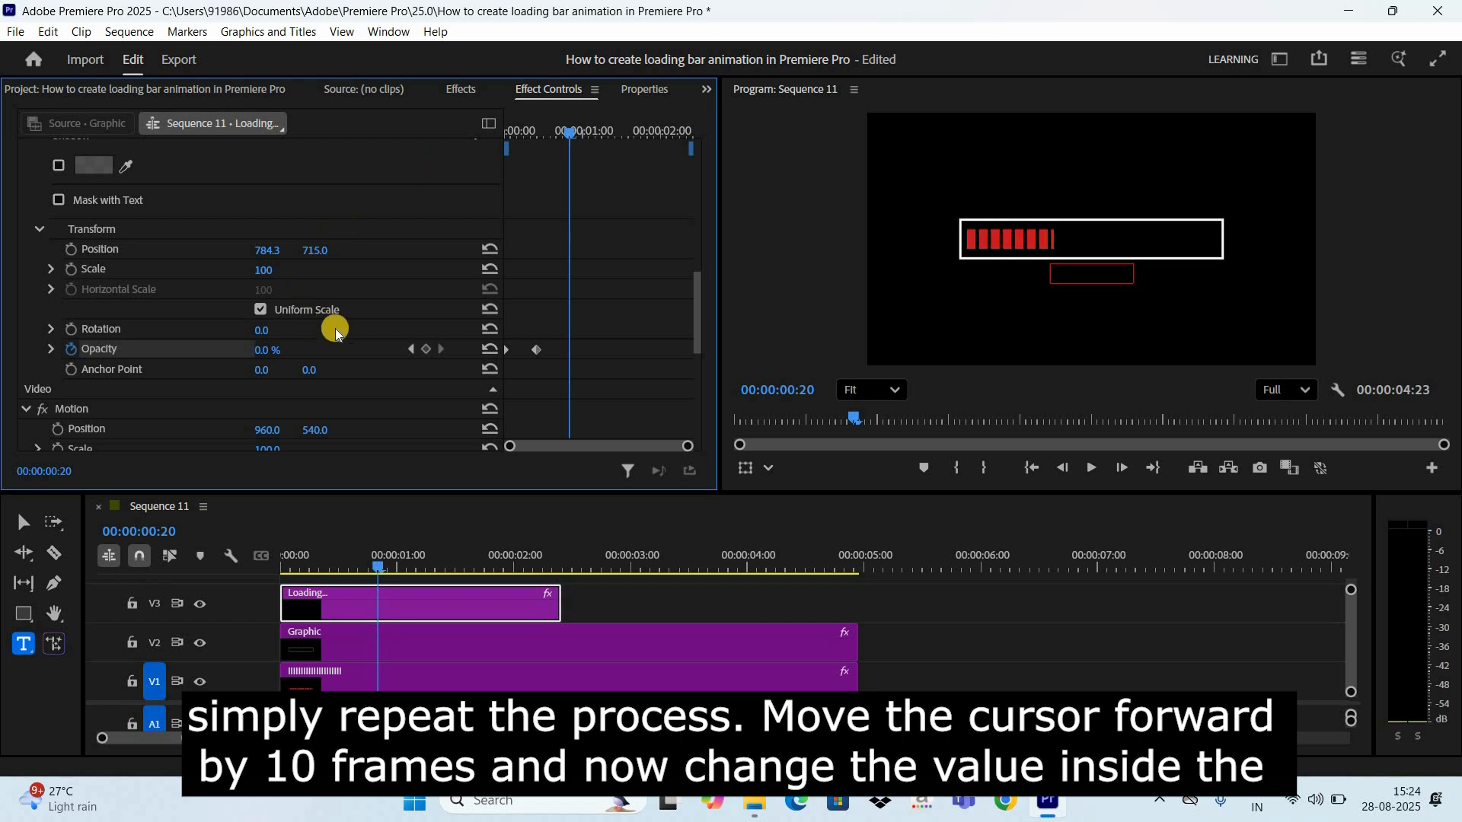
click(260, 355)
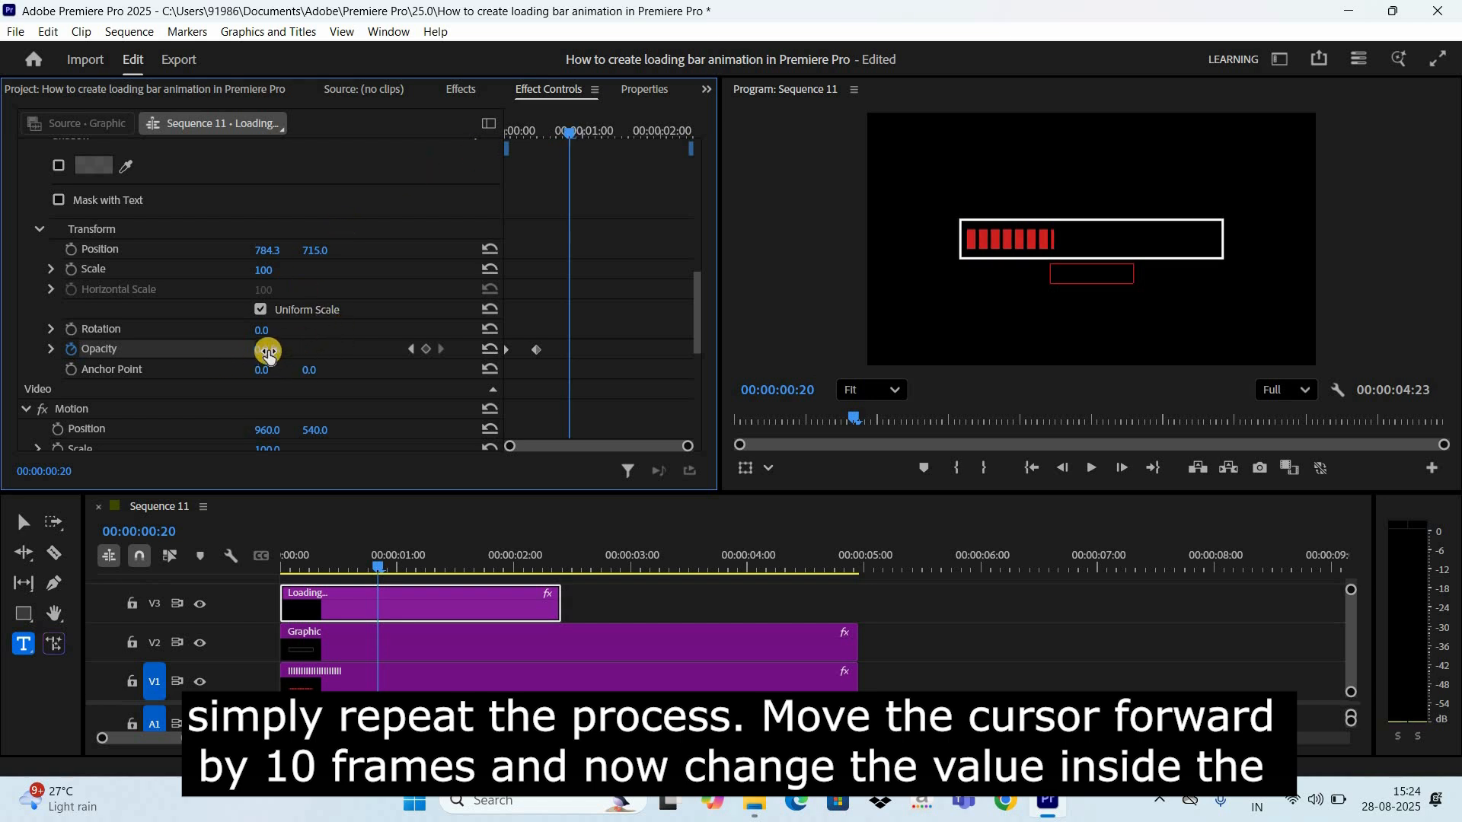
click(280, 344)
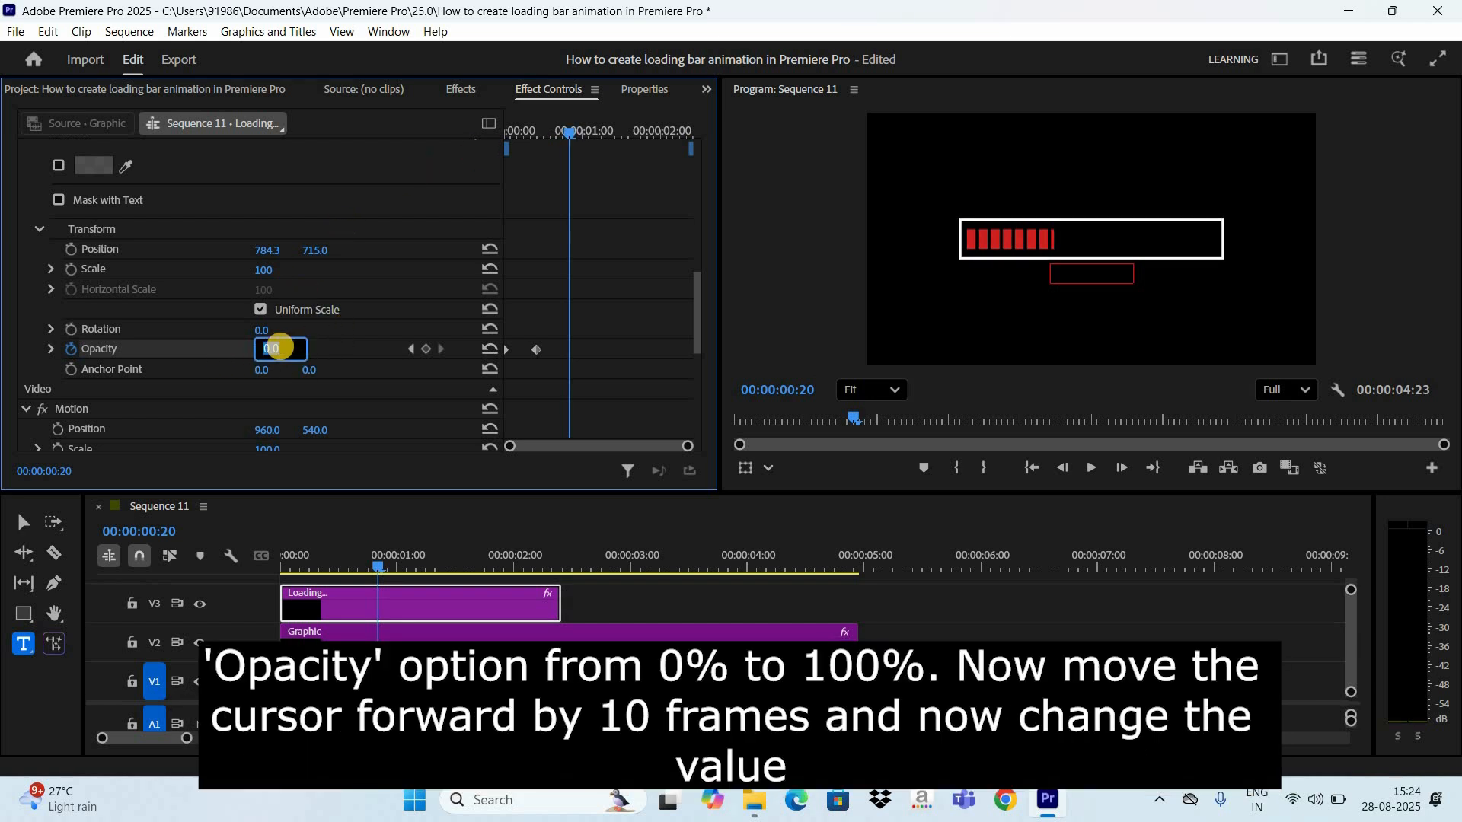
text(100)
key(Return)
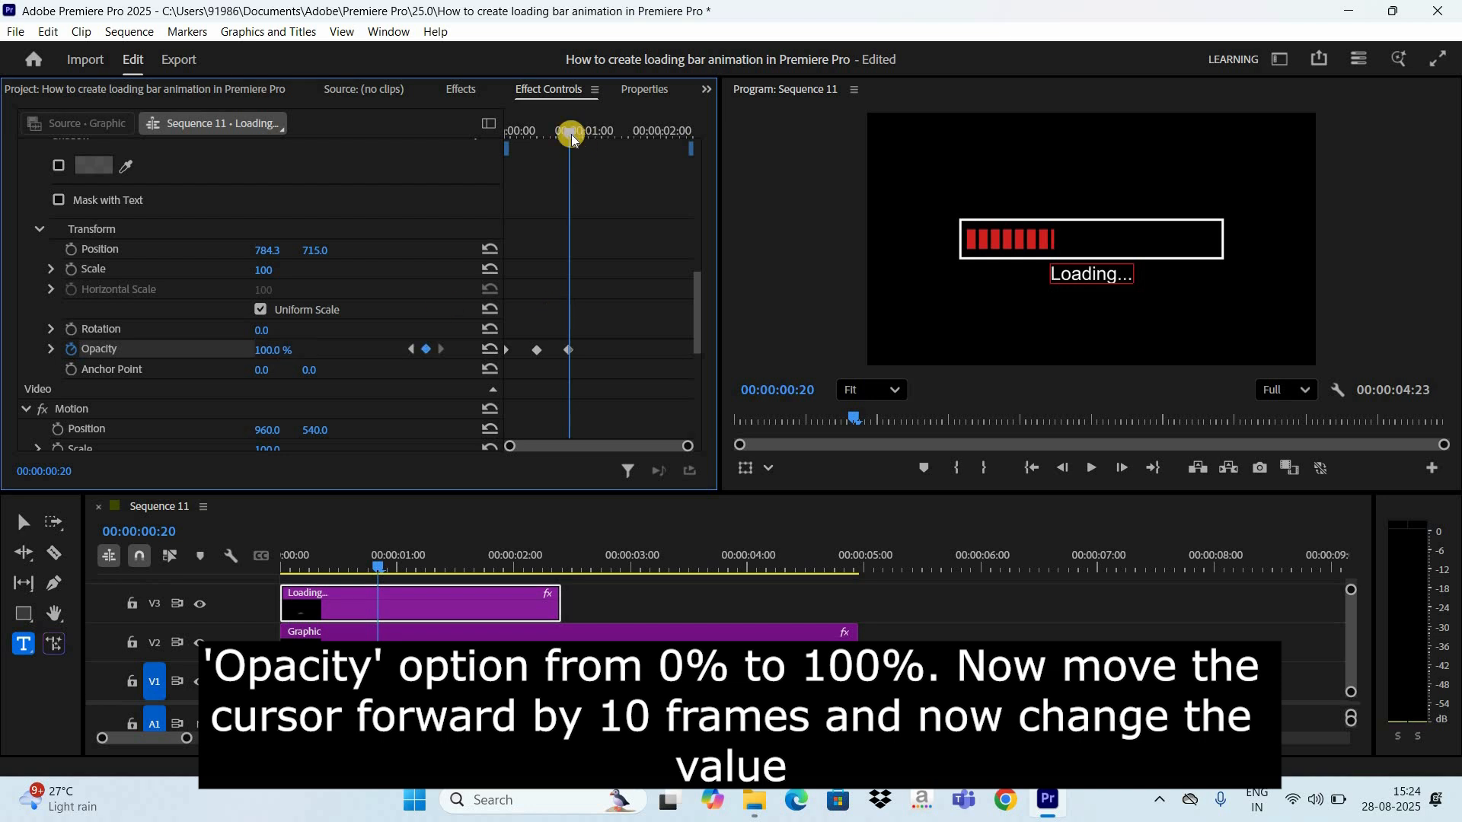
Add a text Opacity keyframe of 0% at 00:00:01:05 to the "Loading..." clip
drag(571, 131, 597, 138)
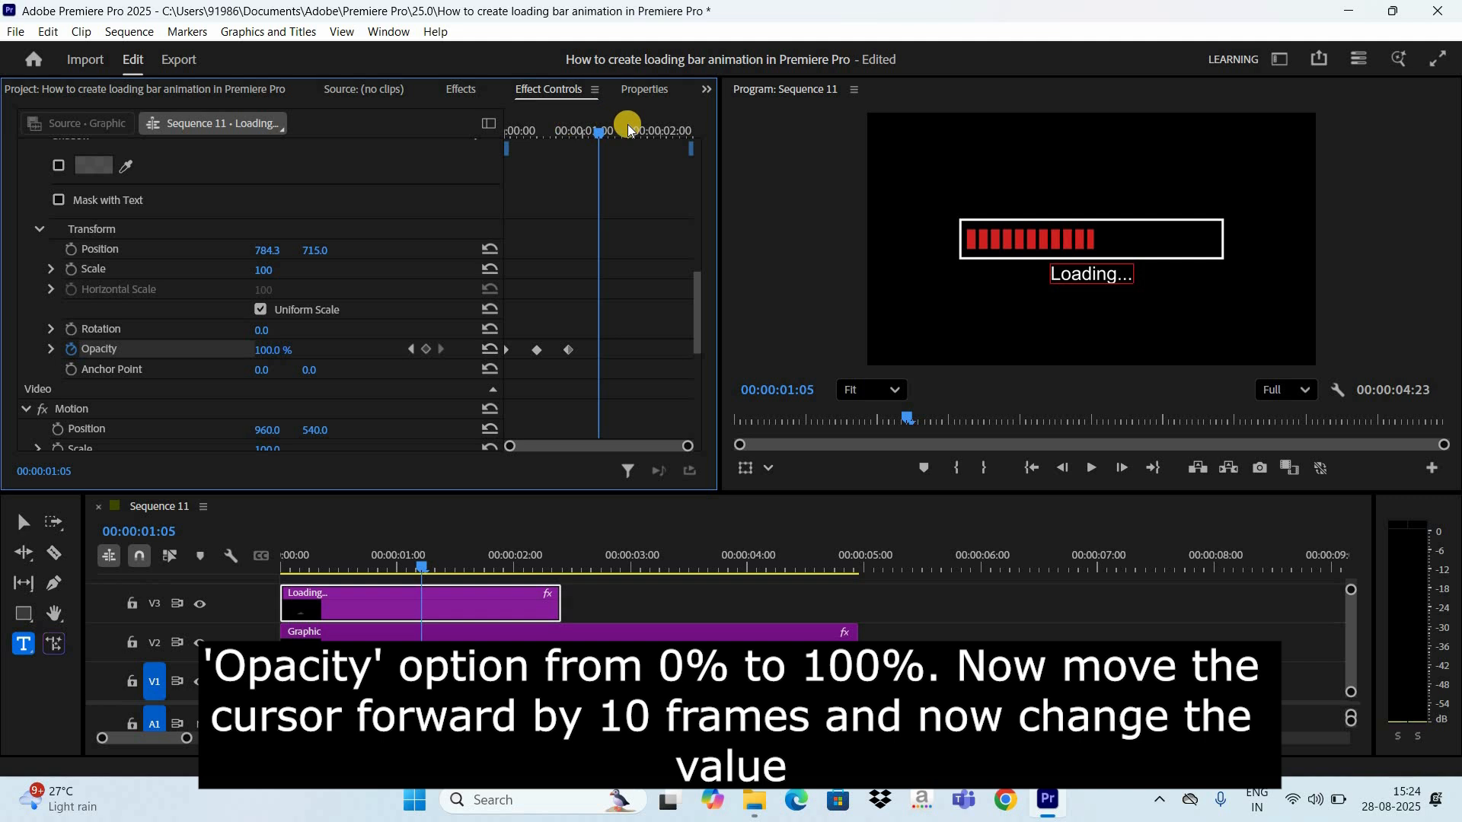
click(272, 352)
click(280, 347)
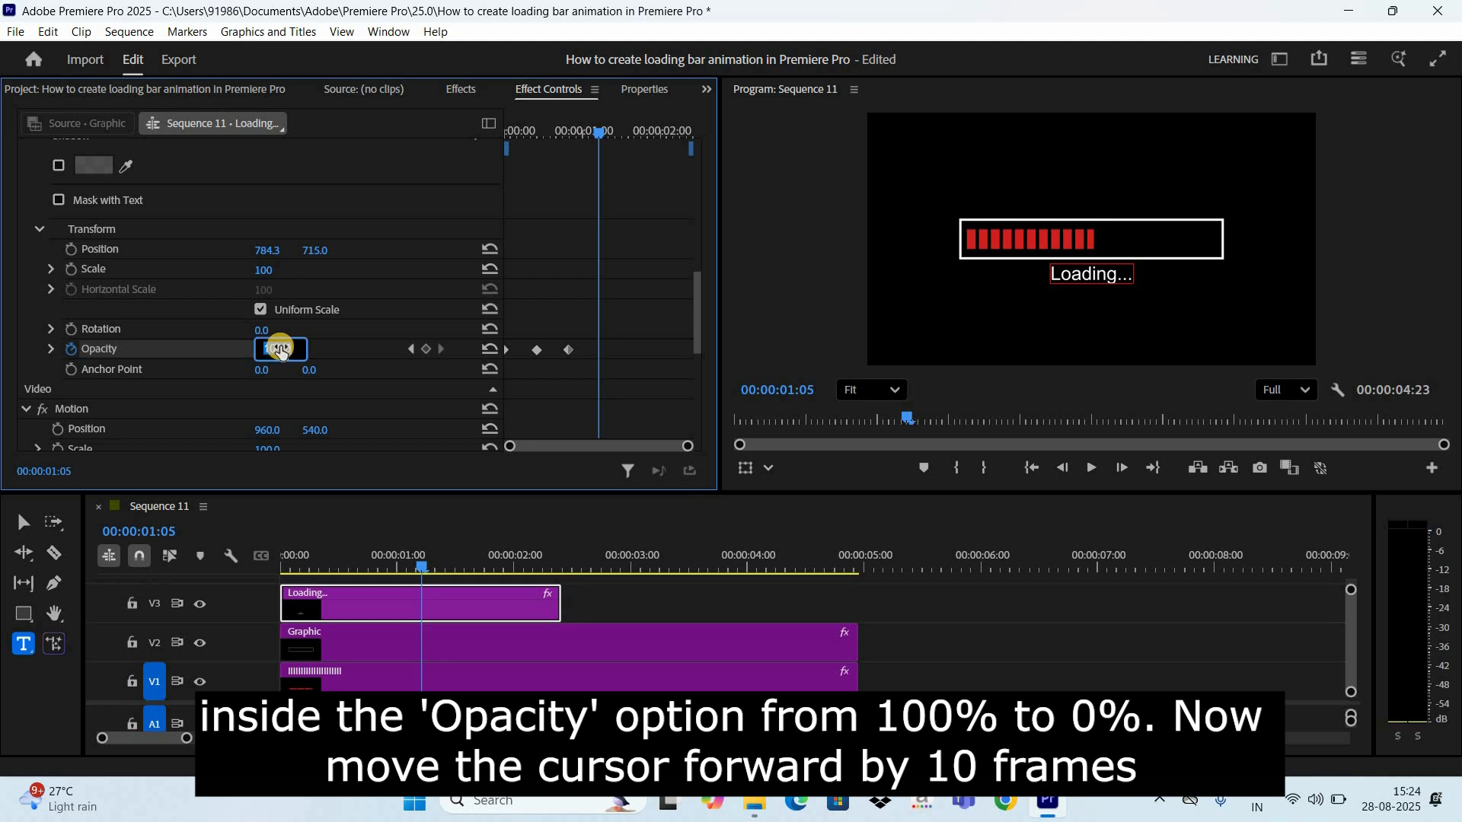
text(0)
key(Return)
Add a text Opacity keyframe of 100% at 00:00:01:15 to the "Loading..." clip
drag(614, 139, 632, 140)
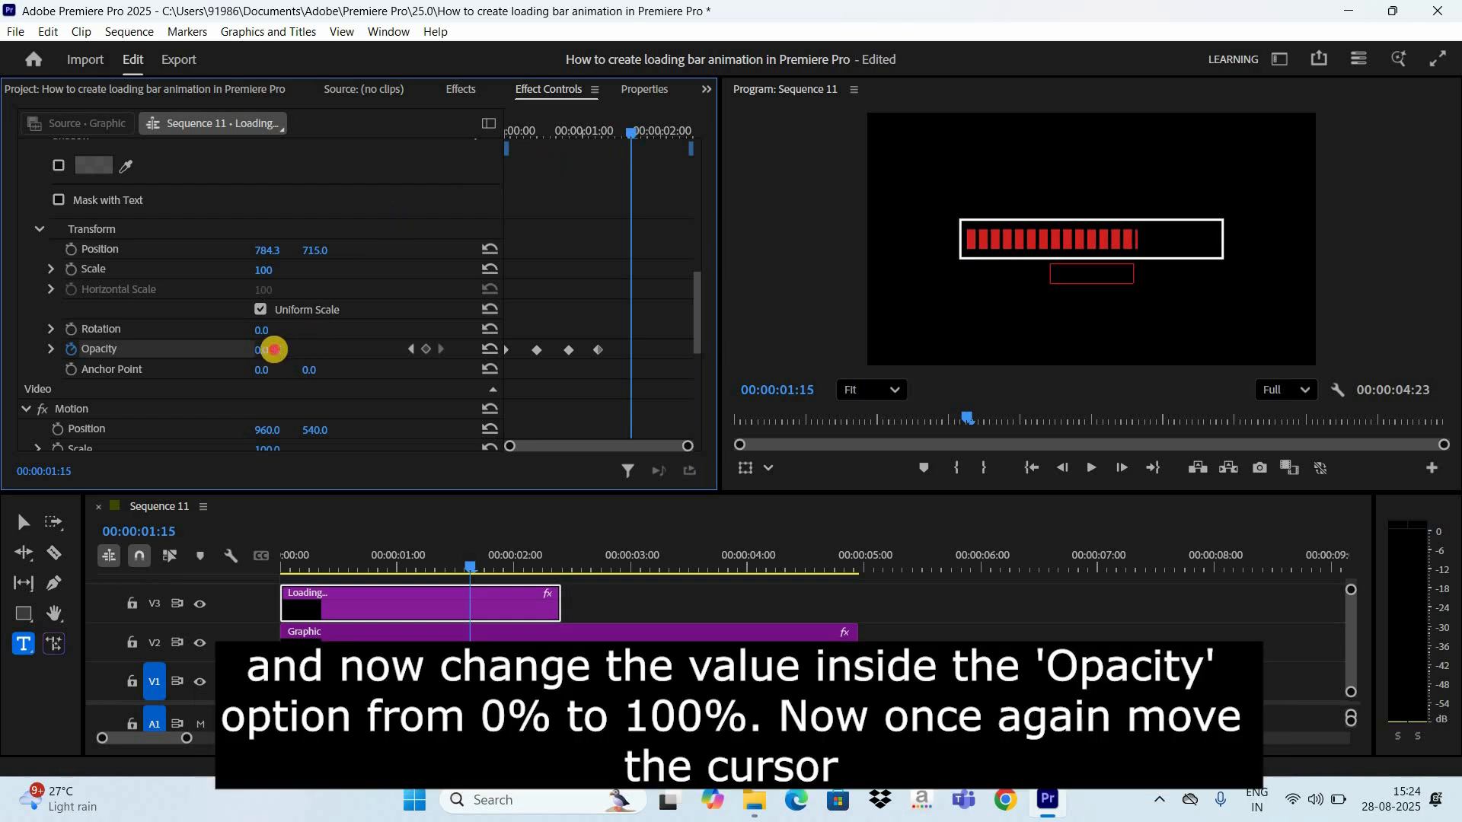
click(274, 350)
click(280, 347)
key(Return)
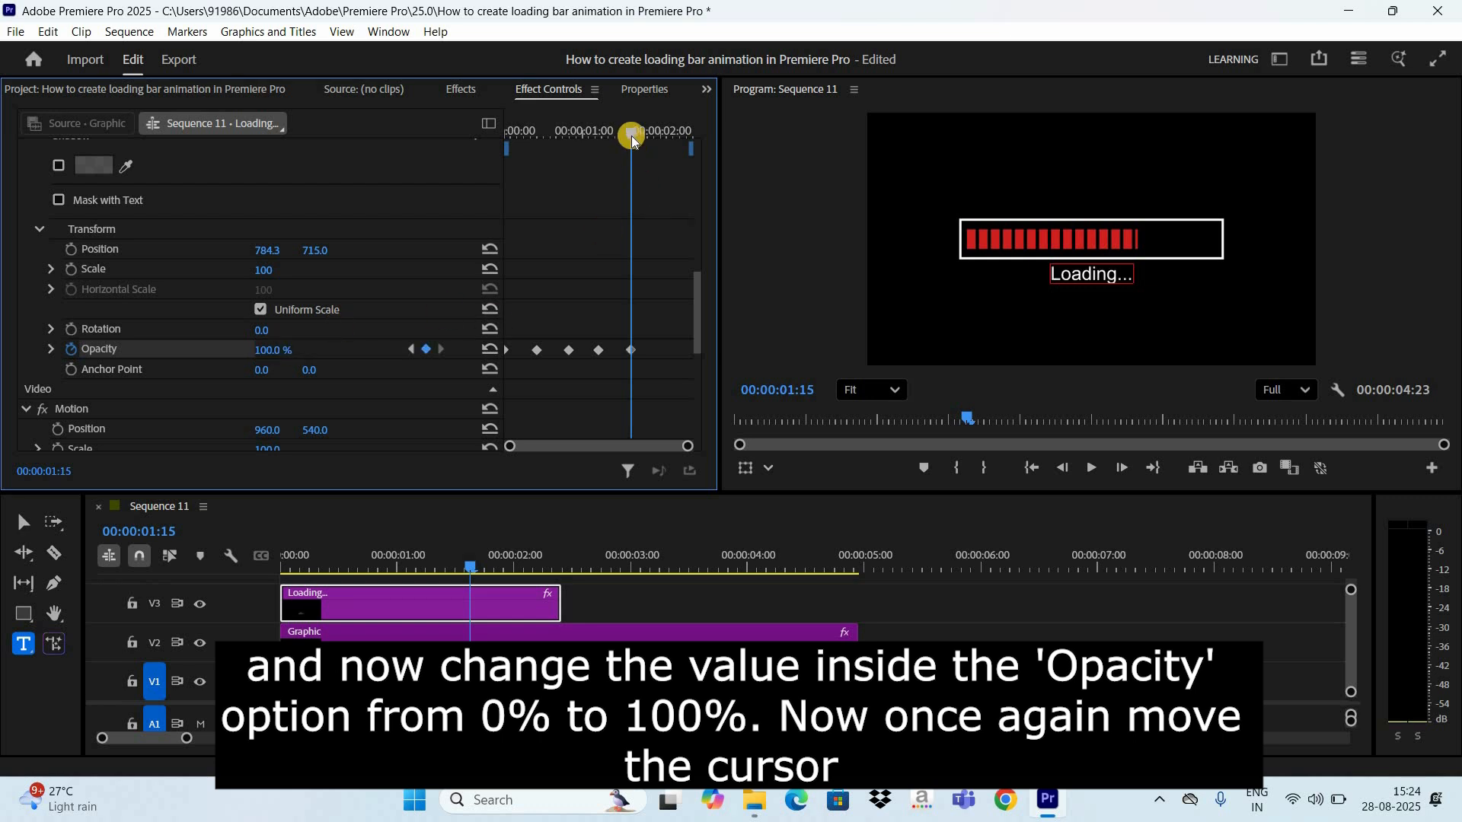
Add a text Opacity keyframe of 0% at 00:00:02:01 to the "Loading..." clip
drag(633, 137, 664, 137)
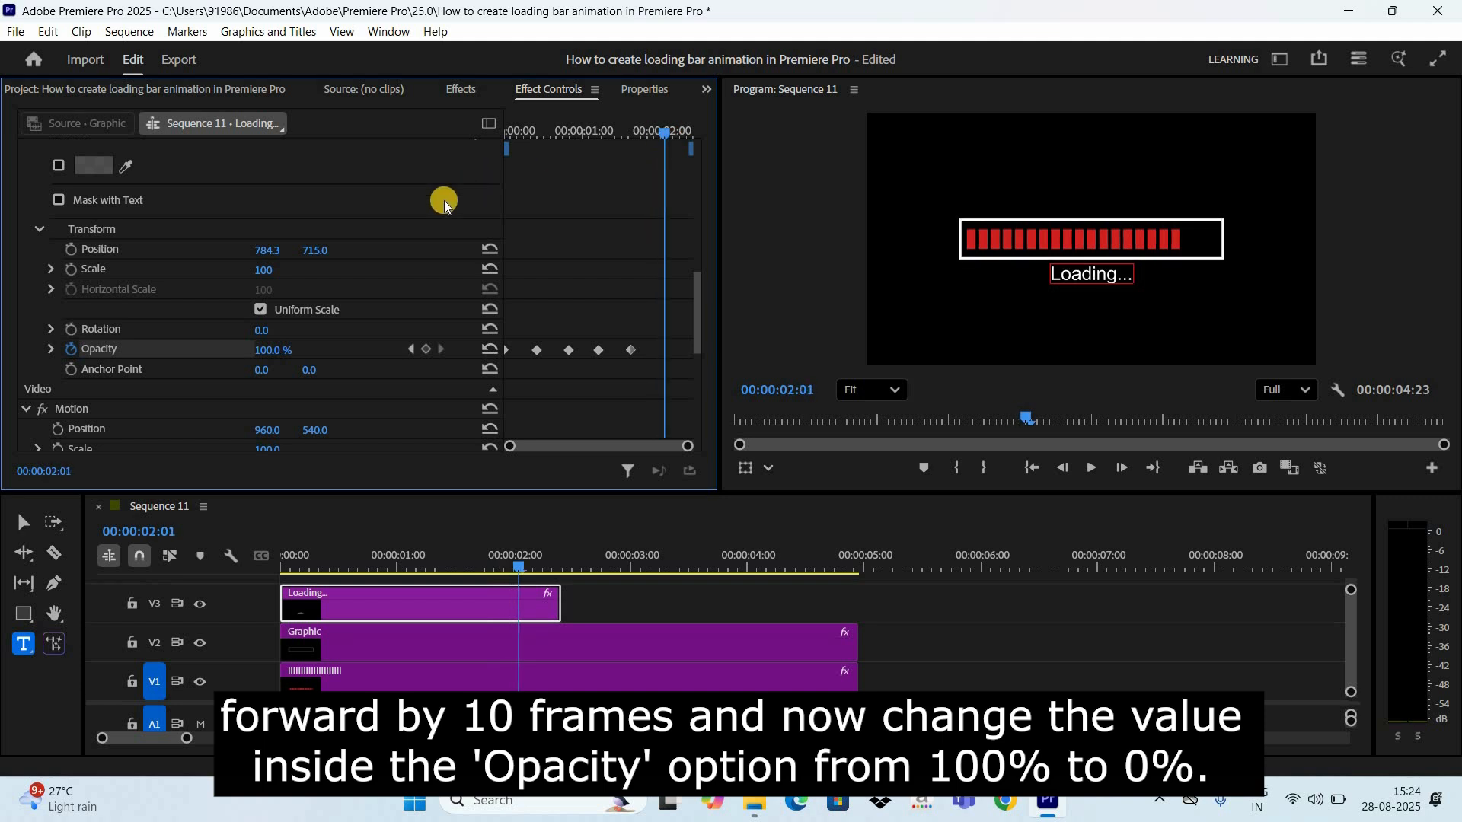
click(268, 350)
click(279, 348)
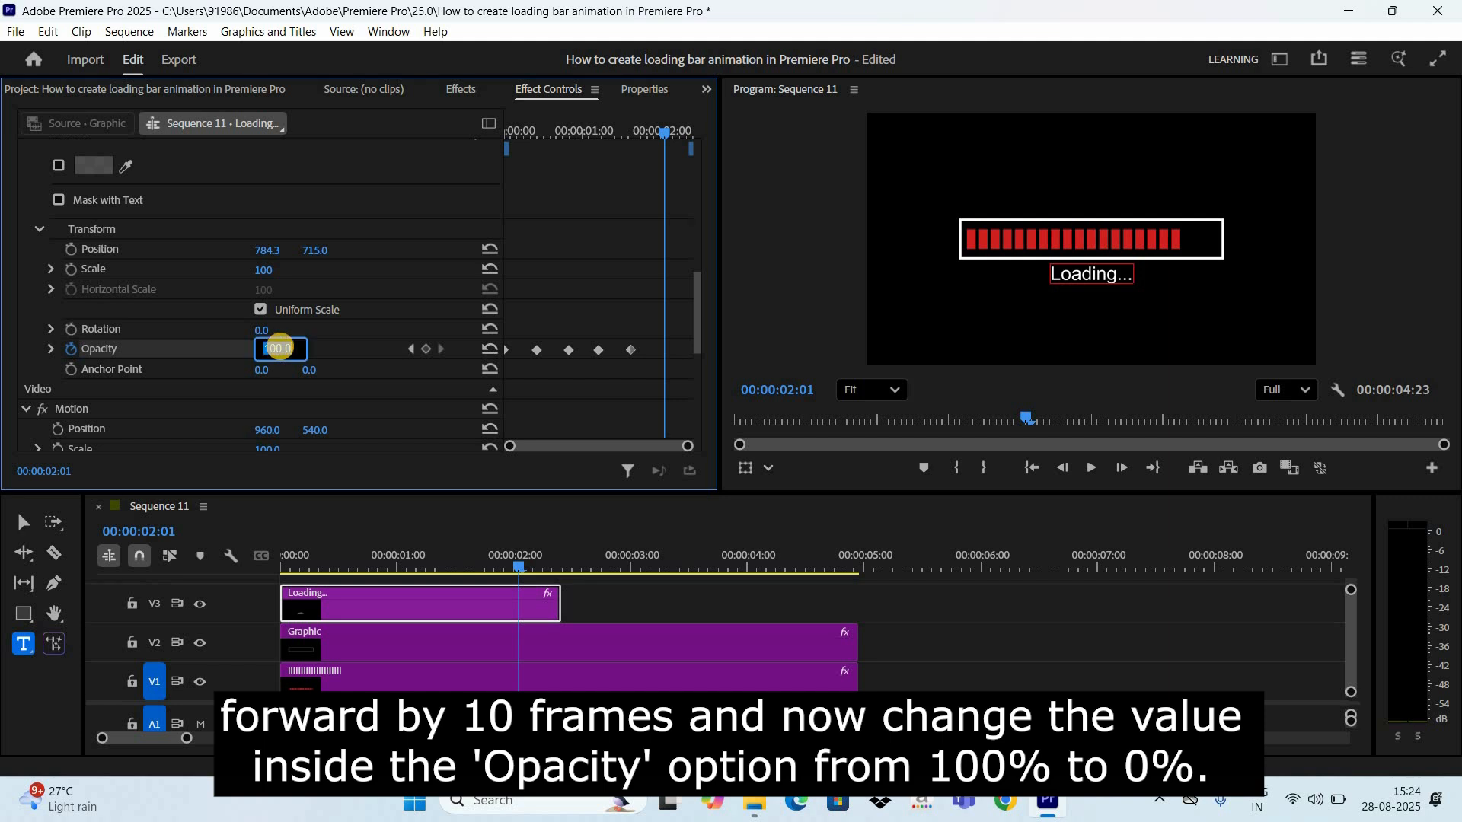
text(0)
key(Return)
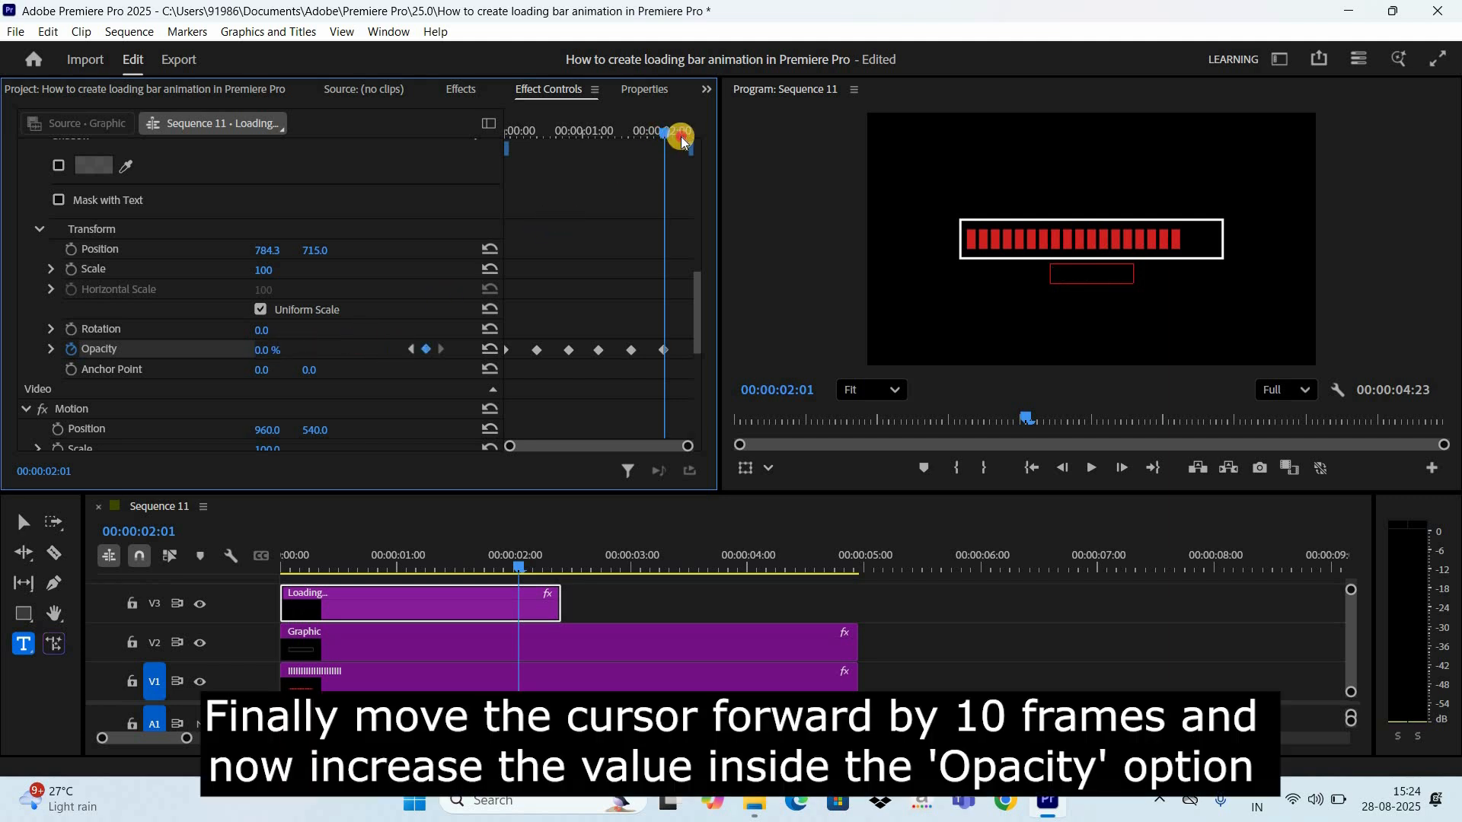
Add a final text Opacity keyframe of 100% at 00:00:02:09, the last frame of the "Loading..." clip
drag(683, 140, 733, 147)
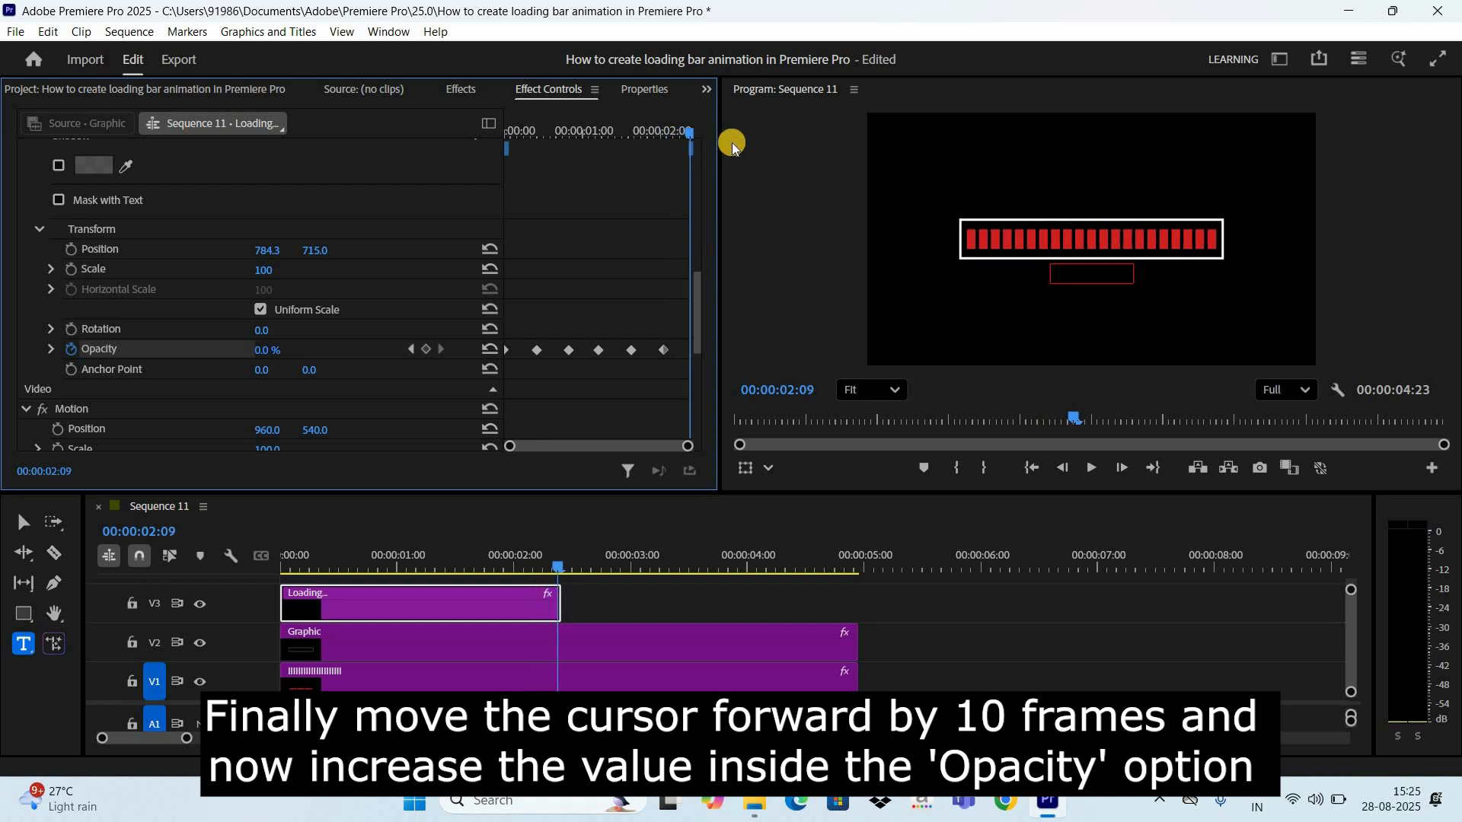
click(279, 347)
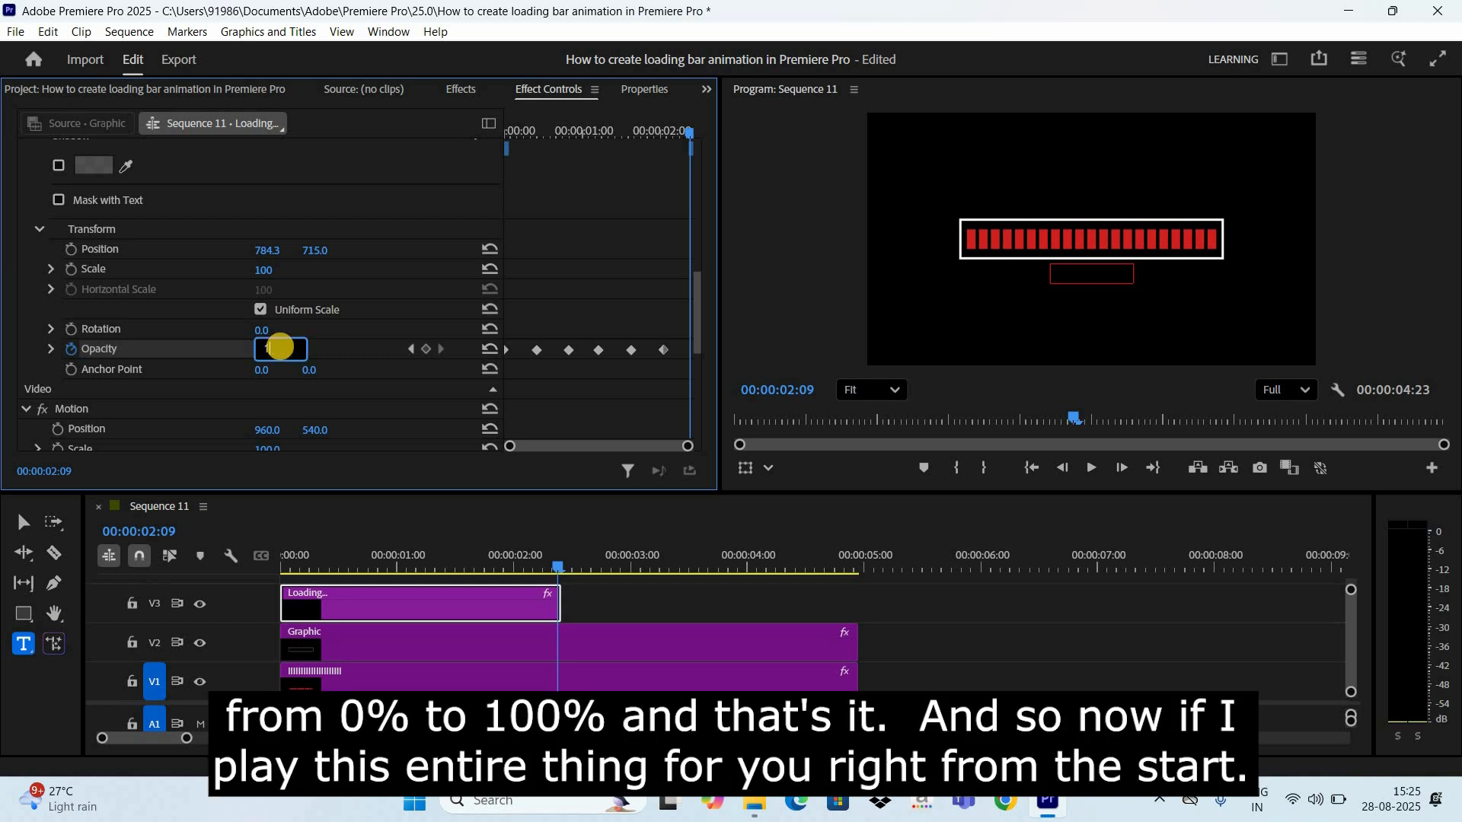
text(100)
key(Return)
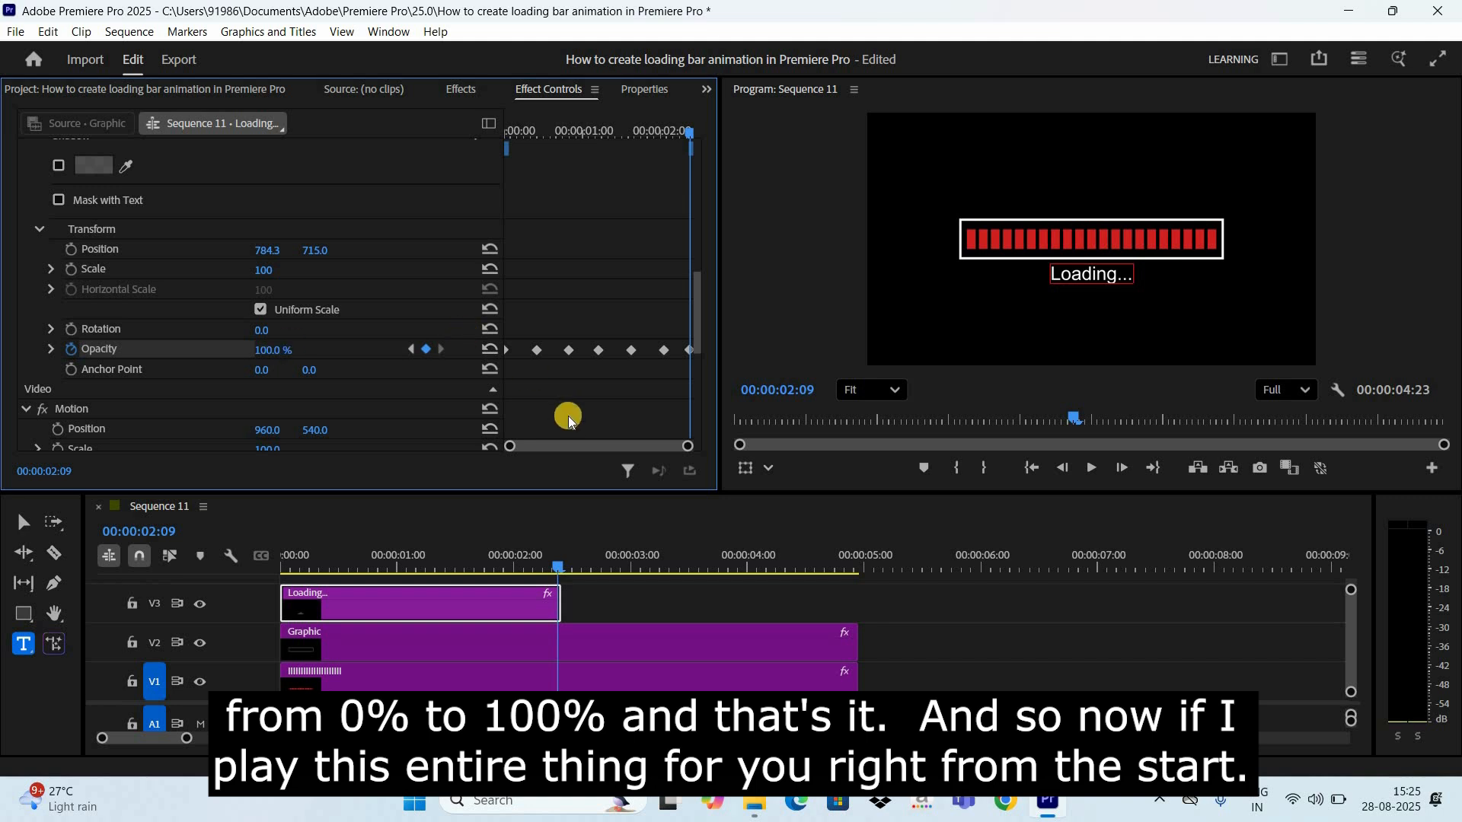
Play the finished sequence from the start several times to review the loading bar and the fading "Loading..." text
click(1033, 471)
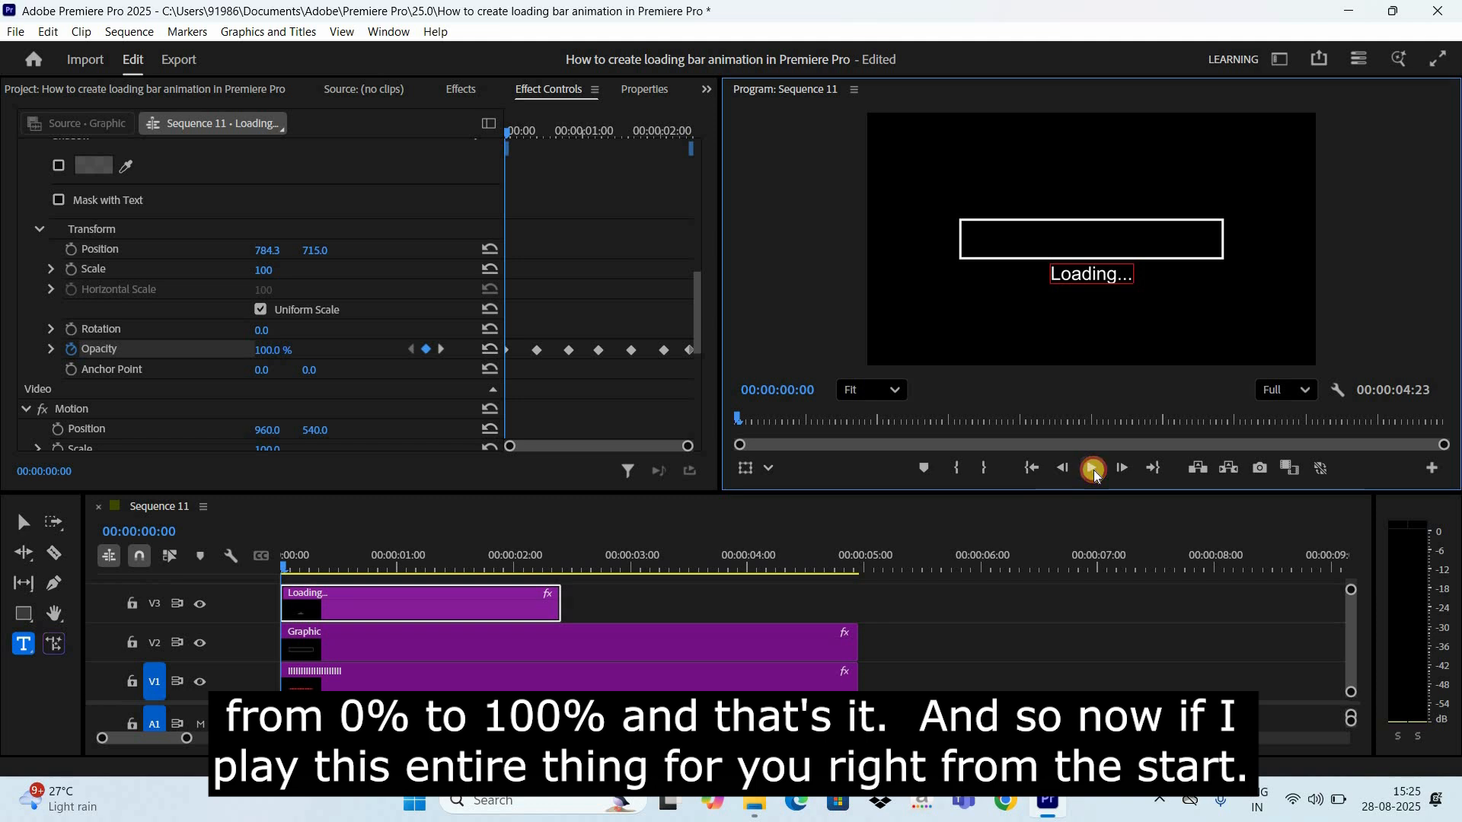
click(1093, 470)
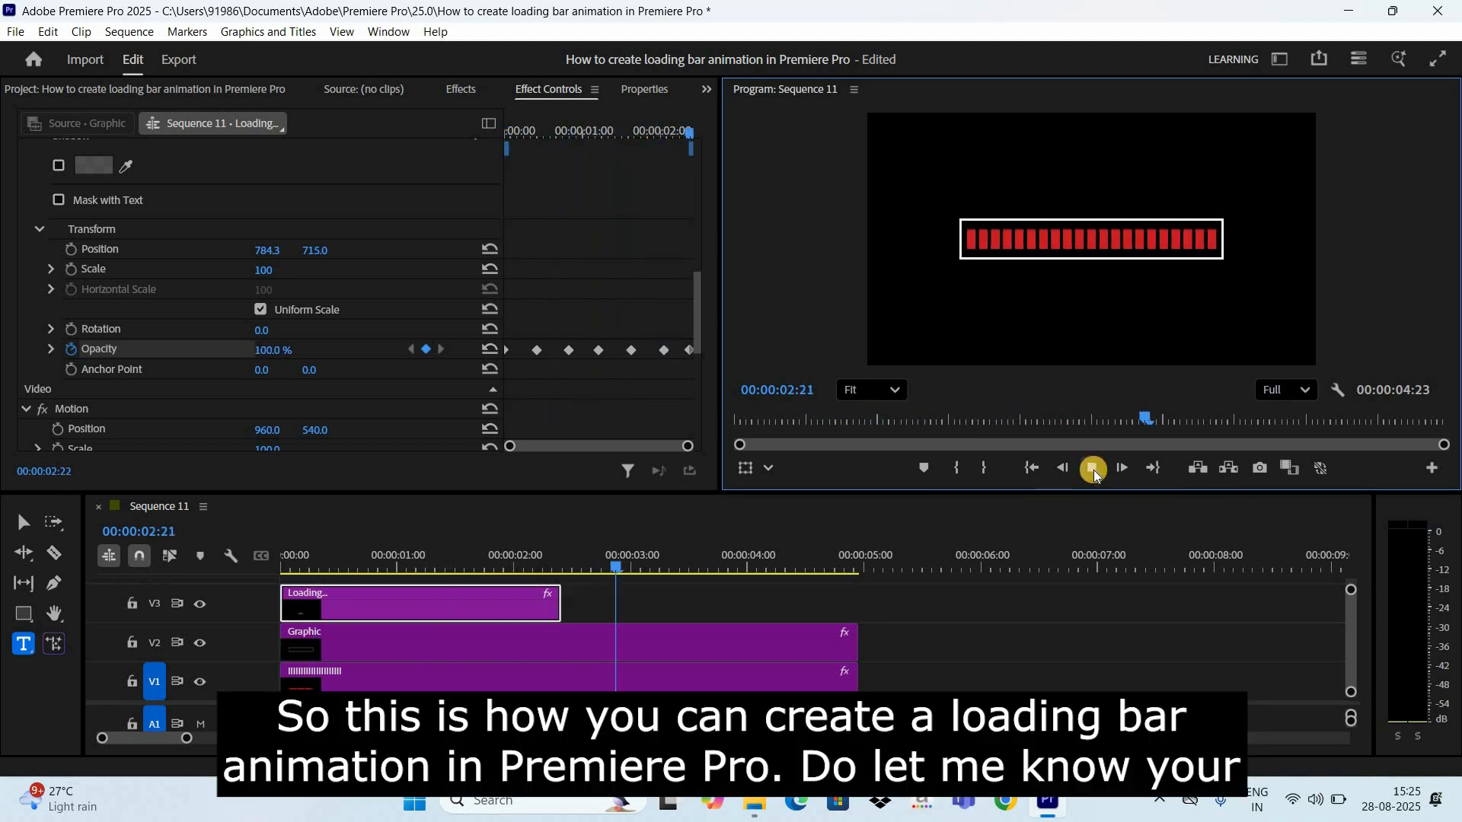
click(1093, 469)
click(1035, 467)
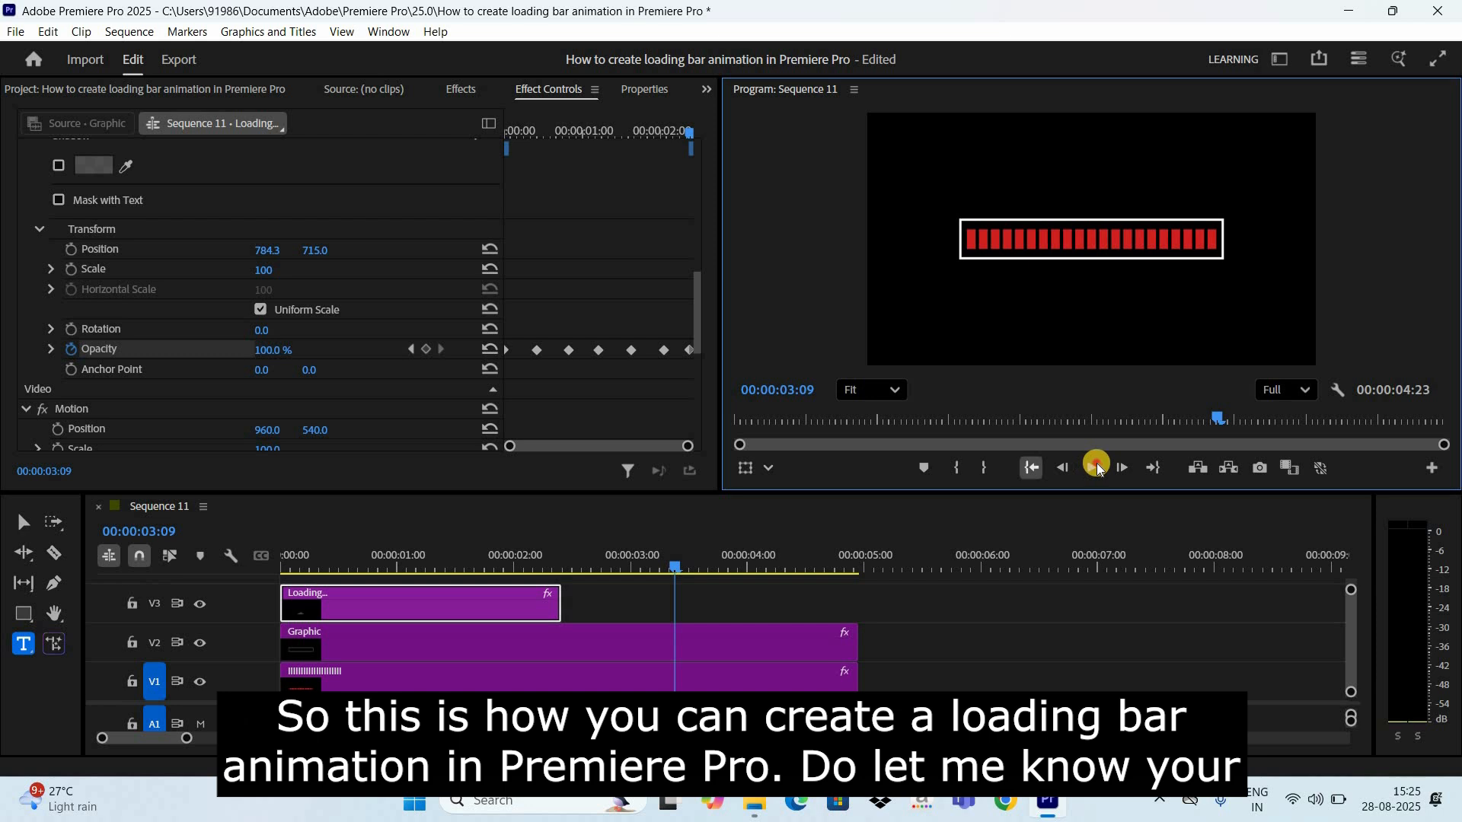
click(1096, 467)
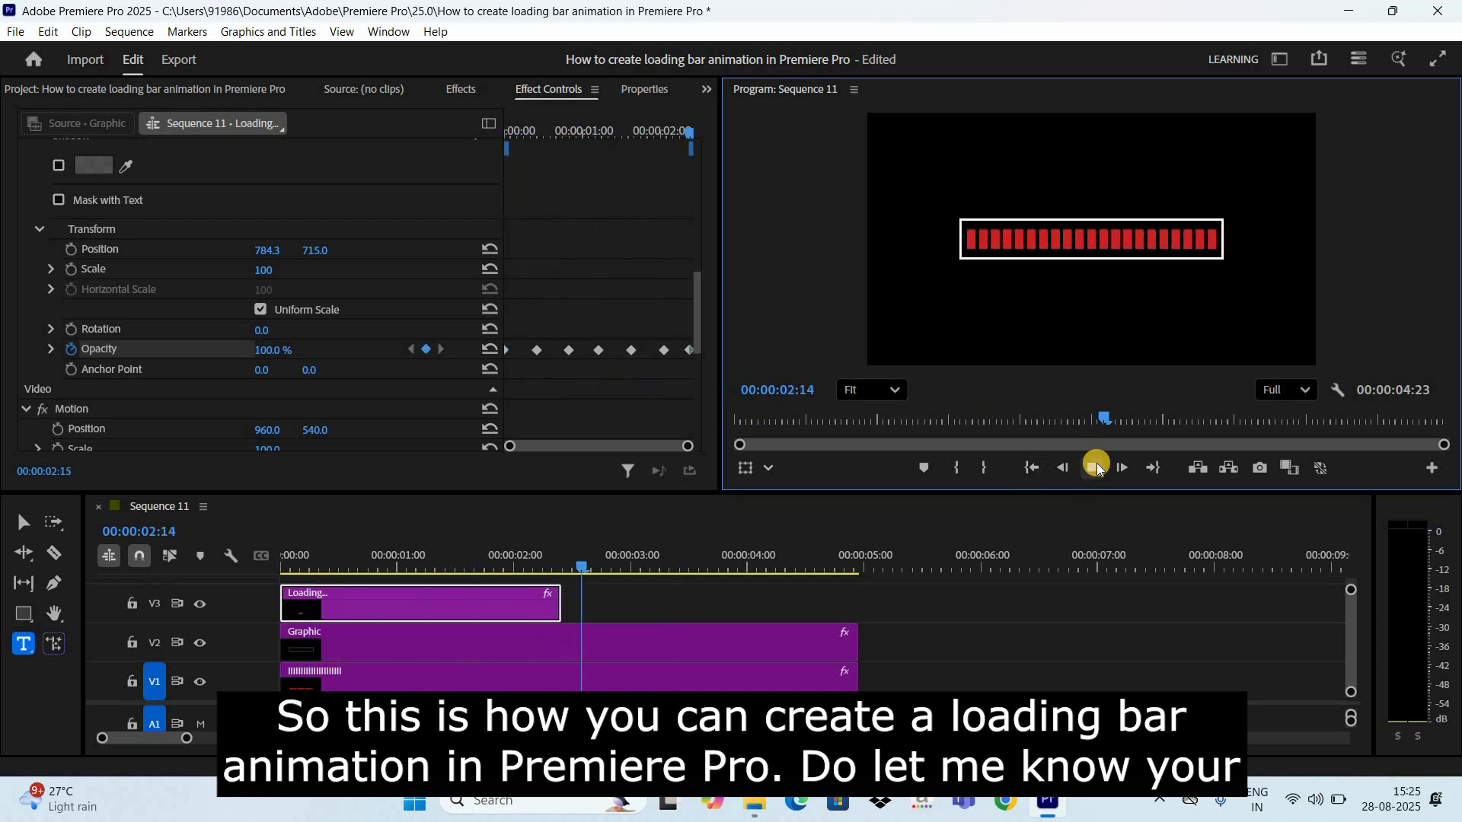
click(1085, 466)
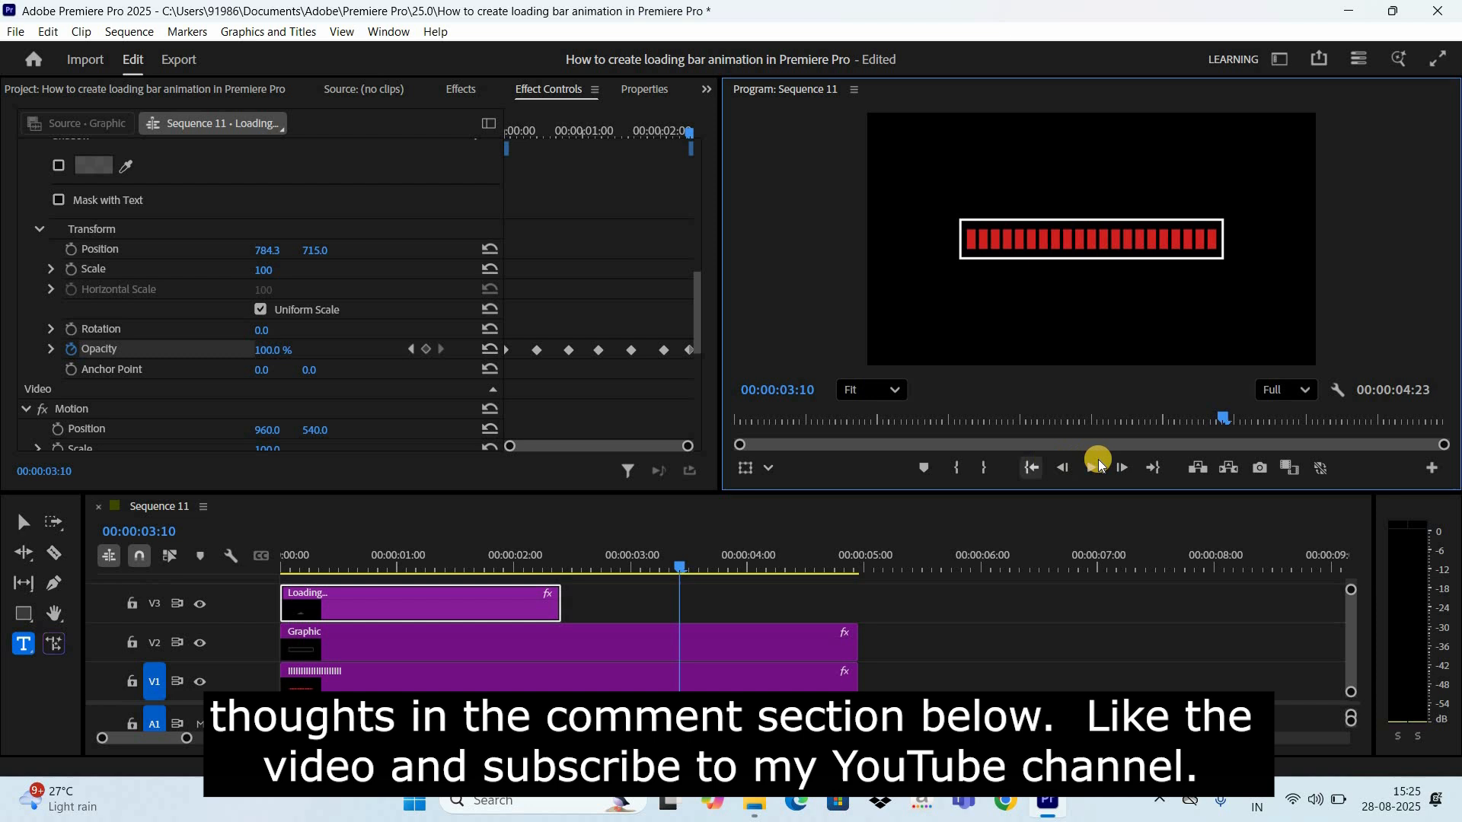
click(1034, 468)
click(1096, 467)
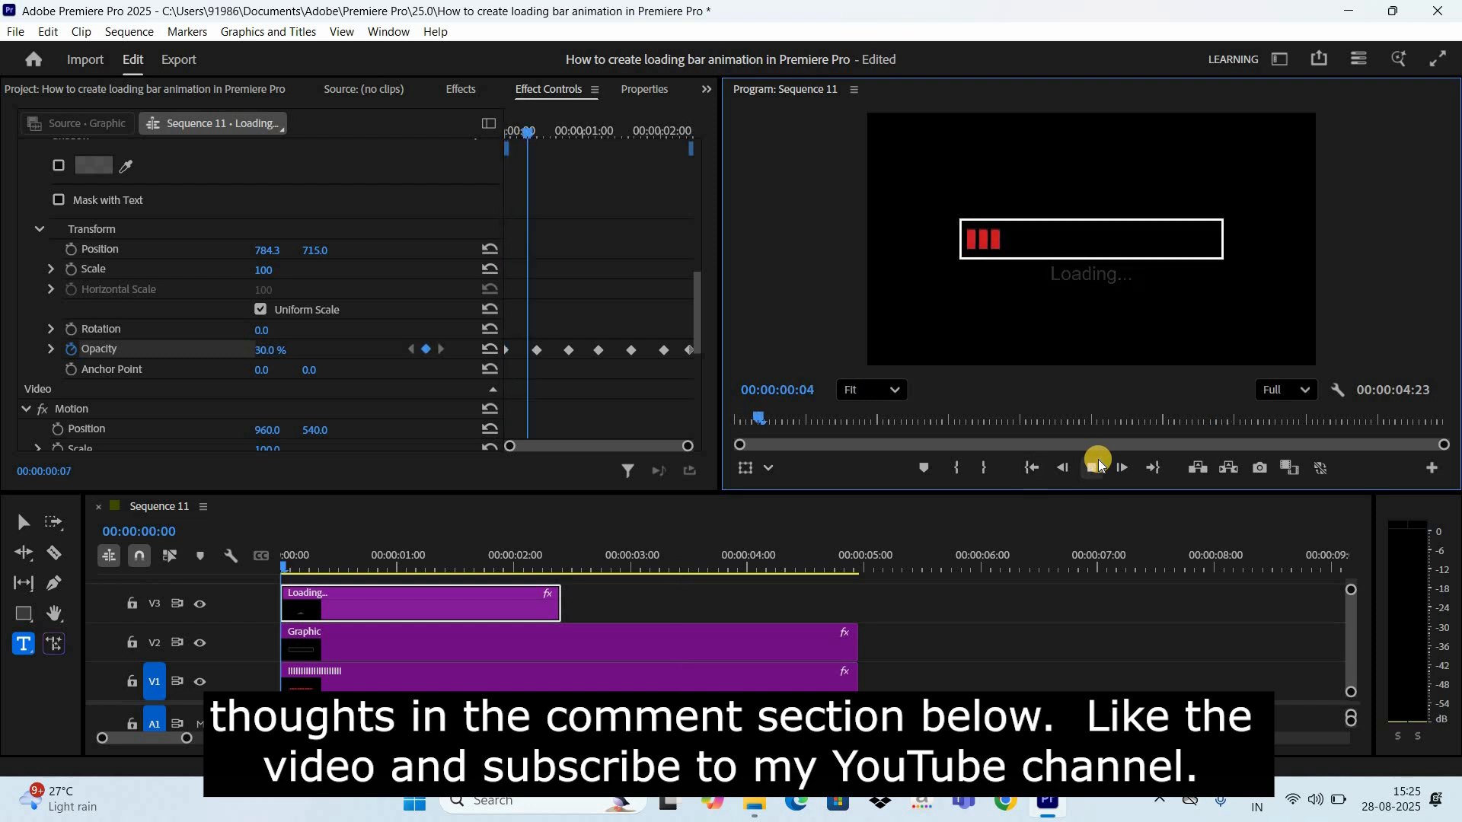